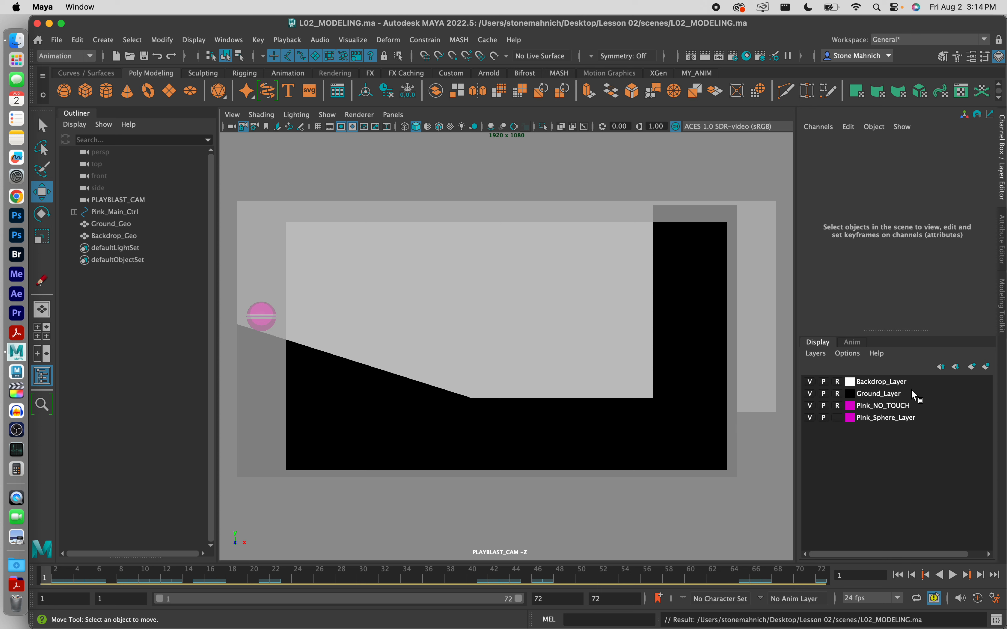
# - Take Ground_Layer out of reference mode and select the vertices on the outer edge of Ground_Geo's sloped end
pyautogui.click(838, 393)
pyautogui.click(327, 394)
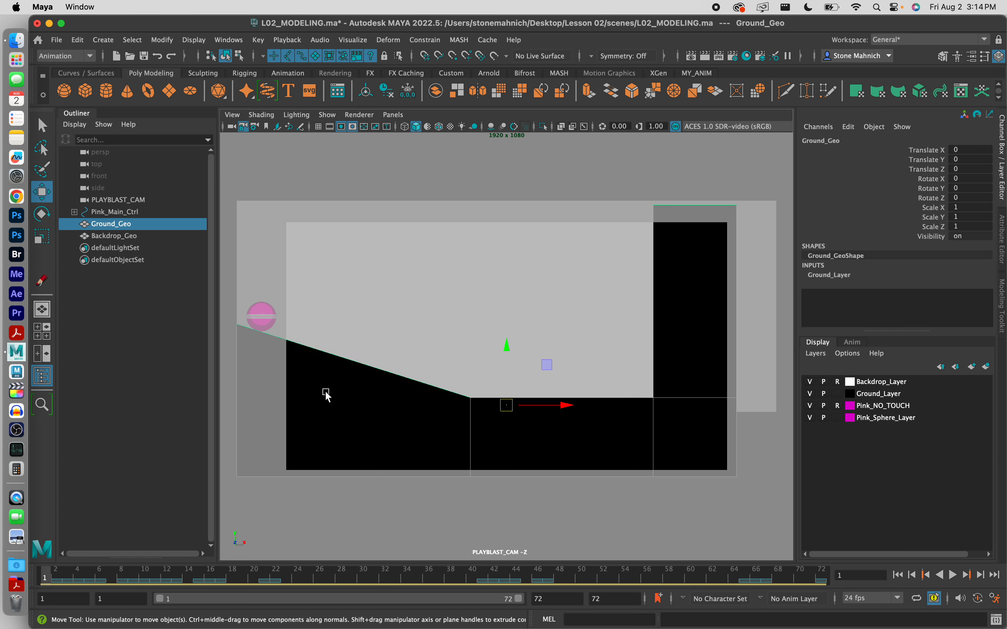
pyautogui.click(328, 389)
pyautogui.moveTo(328, 301); pyautogui.dragTo(280, 301, button='right')
pyautogui.moveTo(228, 310); pyautogui.dragTo(256, 499)
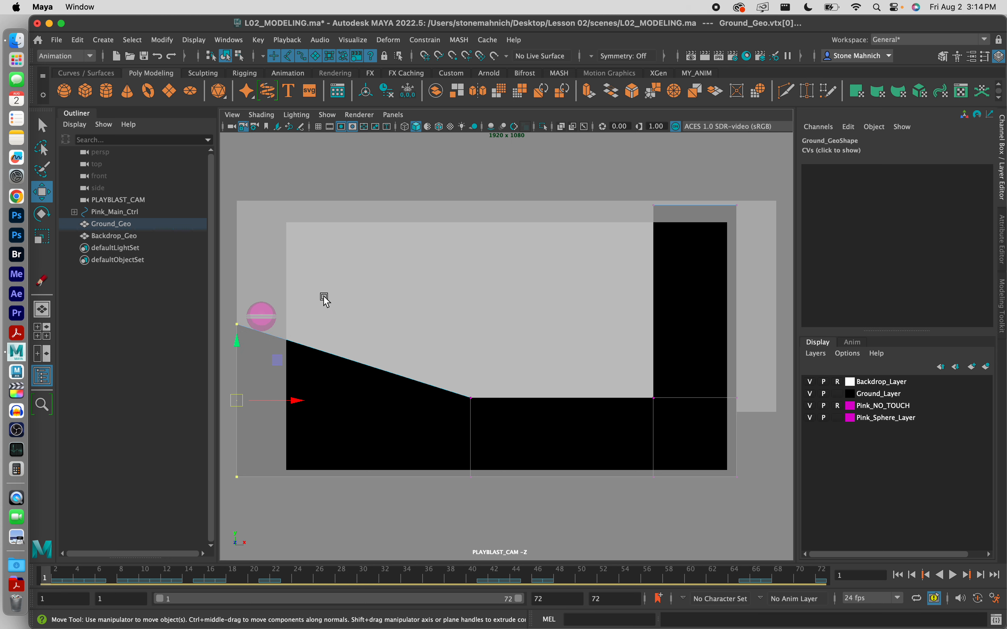
# - Return Ground_Geo to object mode, deselect it and set Ground_Layer back to reference mode
pyautogui.moveTo(323, 308); pyautogui.dragTo(372, 282, button='right')
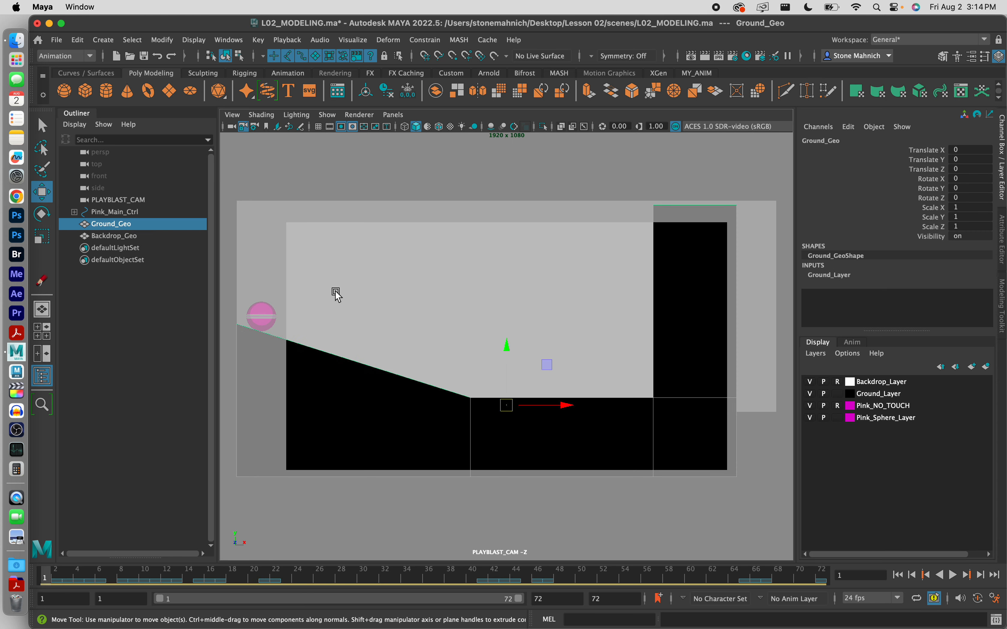
pyautogui.click(306, 323)
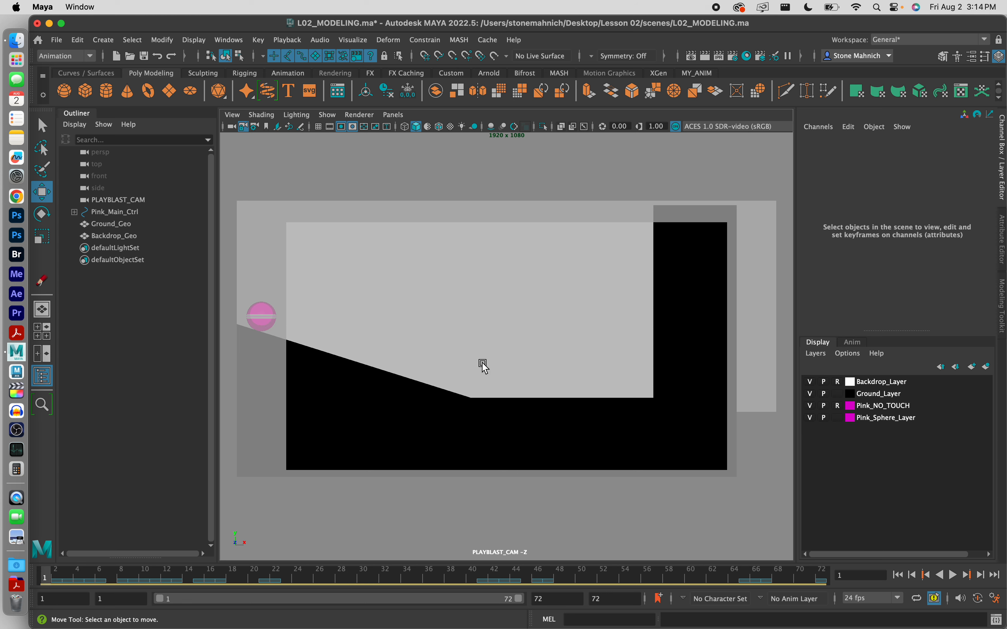
pyautogui.click(838, 393)
pyautogui.click(838, 394)
# - Hide Backdrop_Layer and save the current scene
pyautogui.click(809, 382)
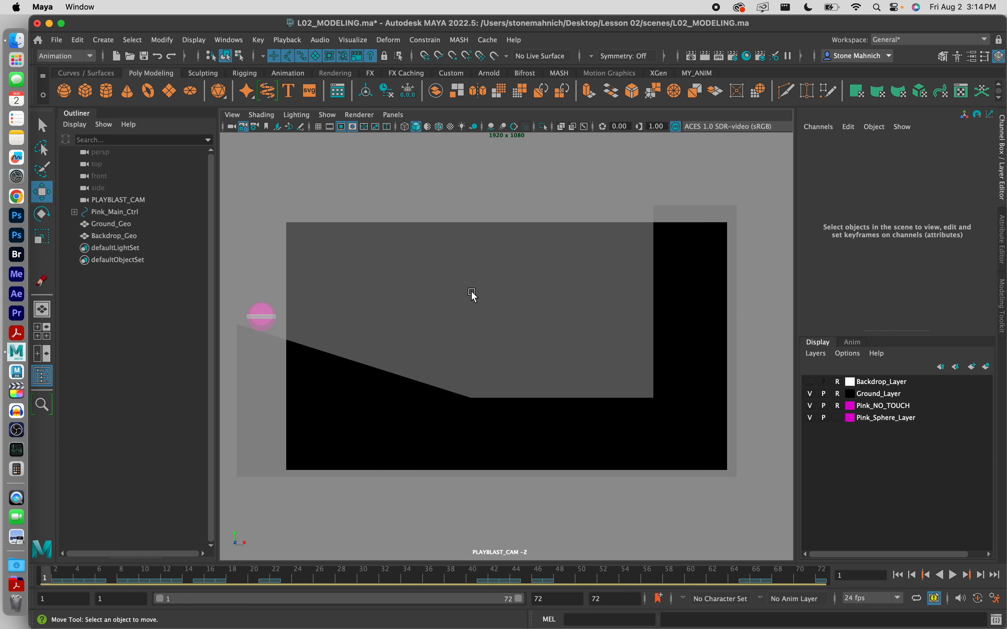
pyautogui.click(57, 39)
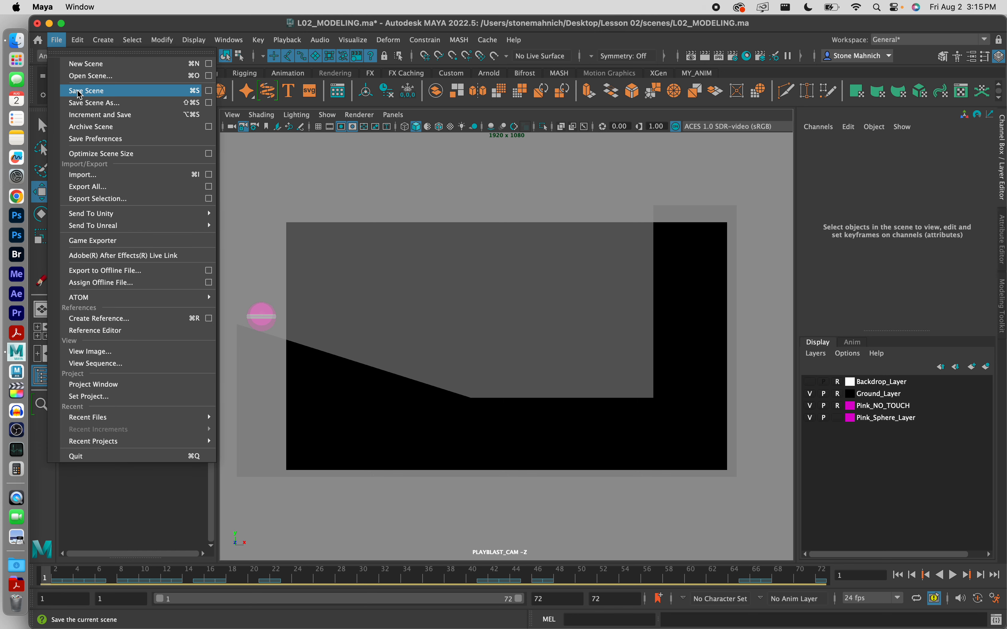
pyautogui.click(80, 91)
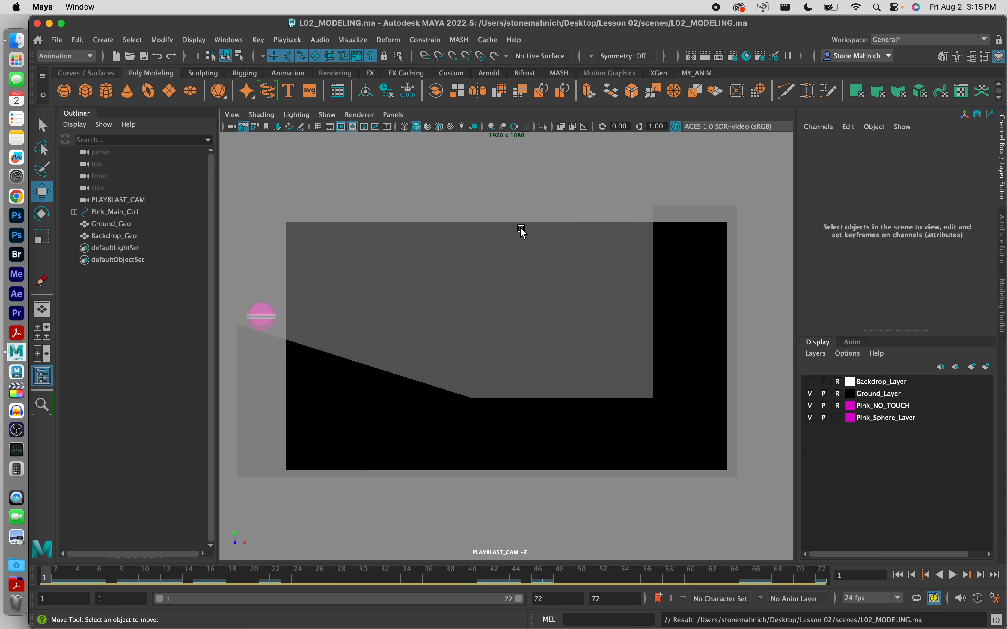
# - Save a copy of the scene as L02_BLOCKING.ma in Maya ASCII format in the same scenes folder
pyautogui.click(58, 39)
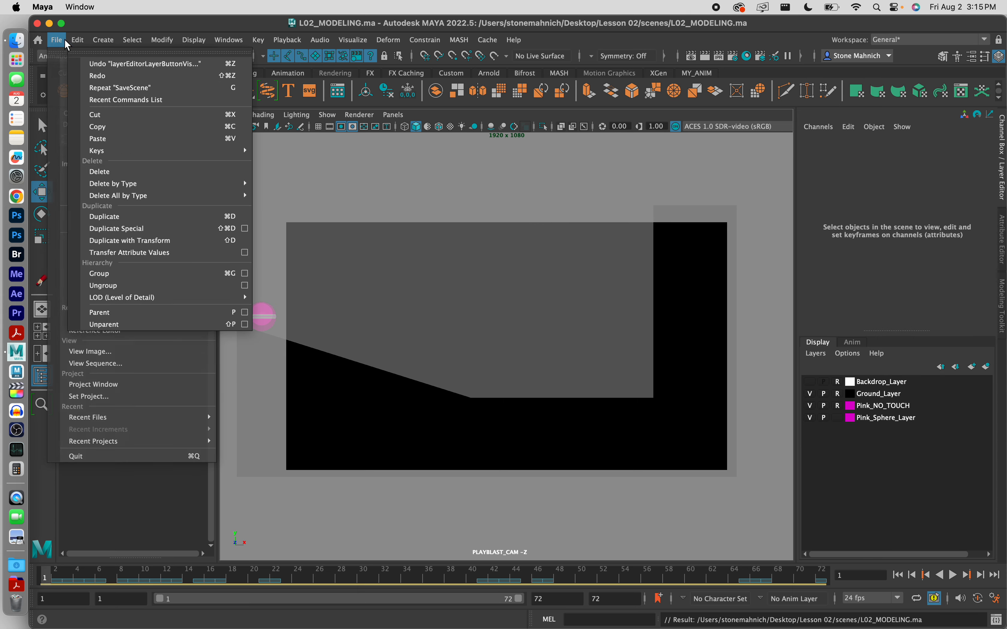
pyautogui.click(89, 102)
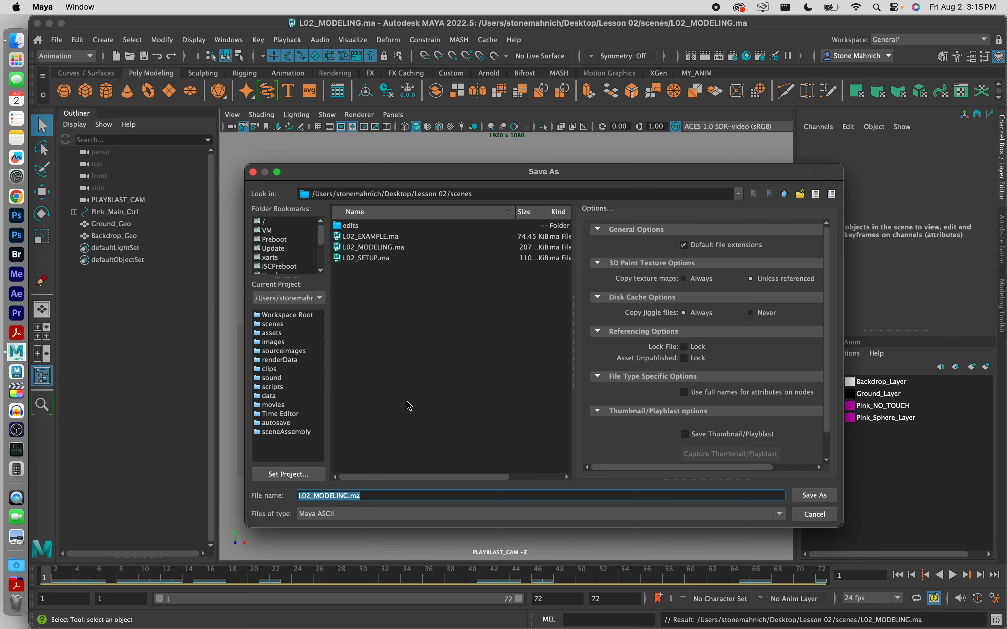
pyautogui.click(348, 497)
pyautogui.press('BackSpace')
pyautogui.press('BackSpace')
pyautogui.press('BackSpace')
pyautogui.press('BackSpace')
pyautogui.press('BackSpace')
pyautogui.press('BackSpace')
pyautogui.press('BackSpace')
pyautogui.press('BackSpace')
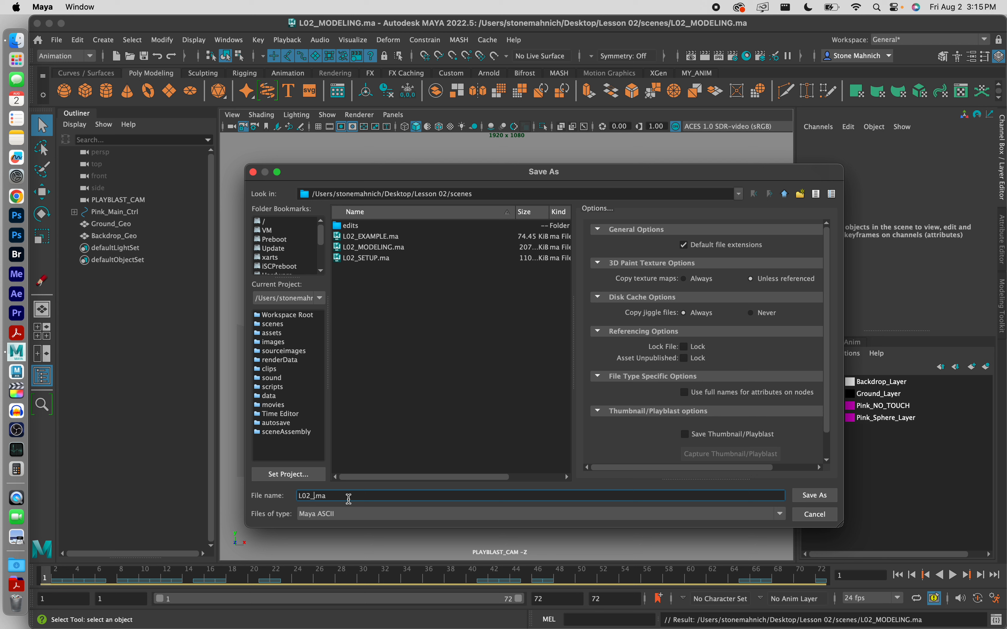
pyautogui.write('BLOCKING')
pyautogui.click(392, 515)
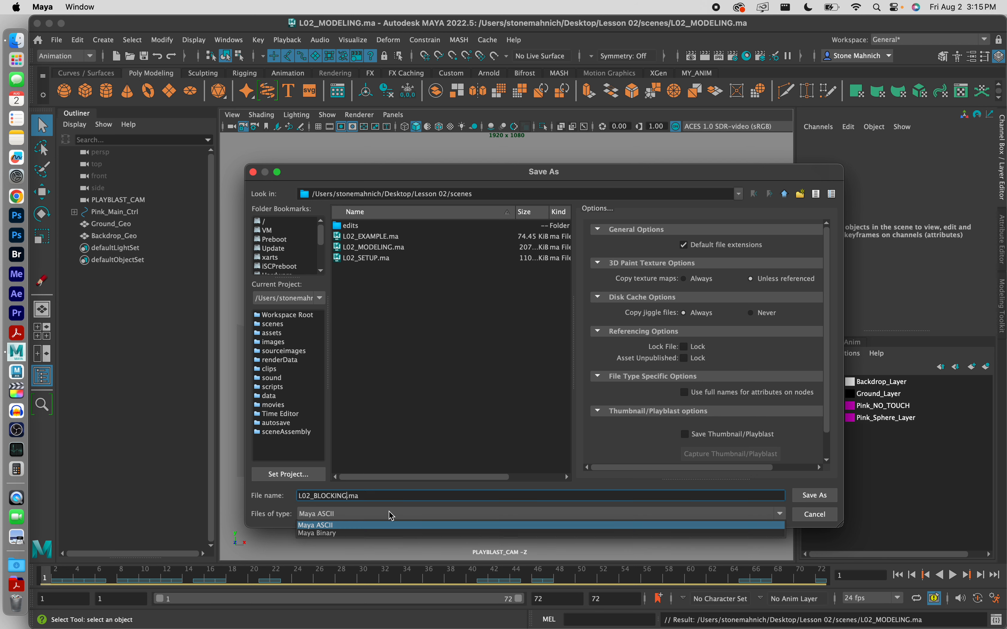
pyautogui.click(392, 526)
pyautogui.click(821, 496)
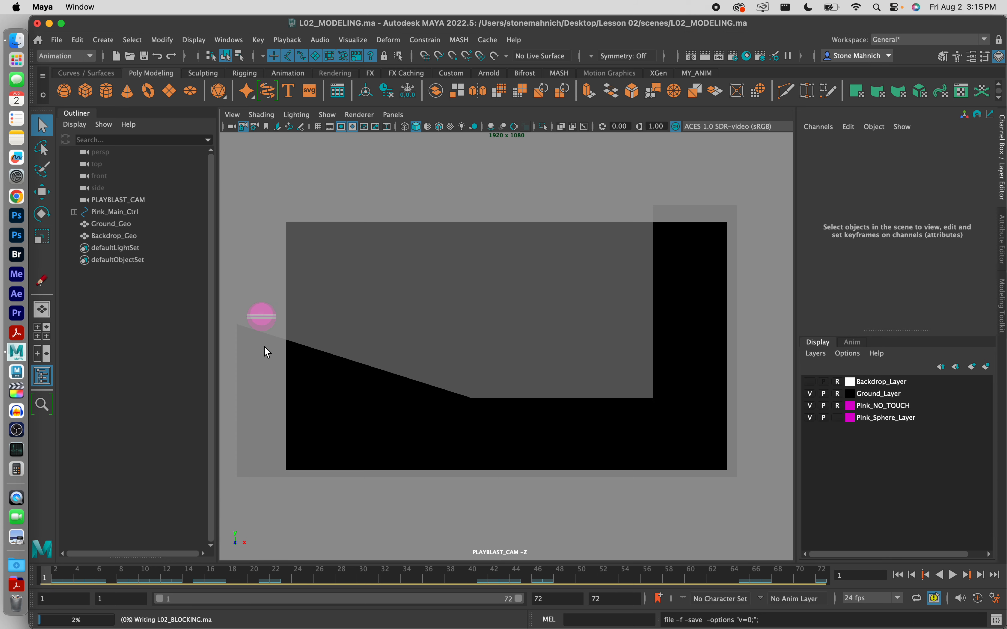
# - Activate the Move tool and step through frames 2 to 6 to review the handwritten notes on total frame count
pyautogui.press('w')
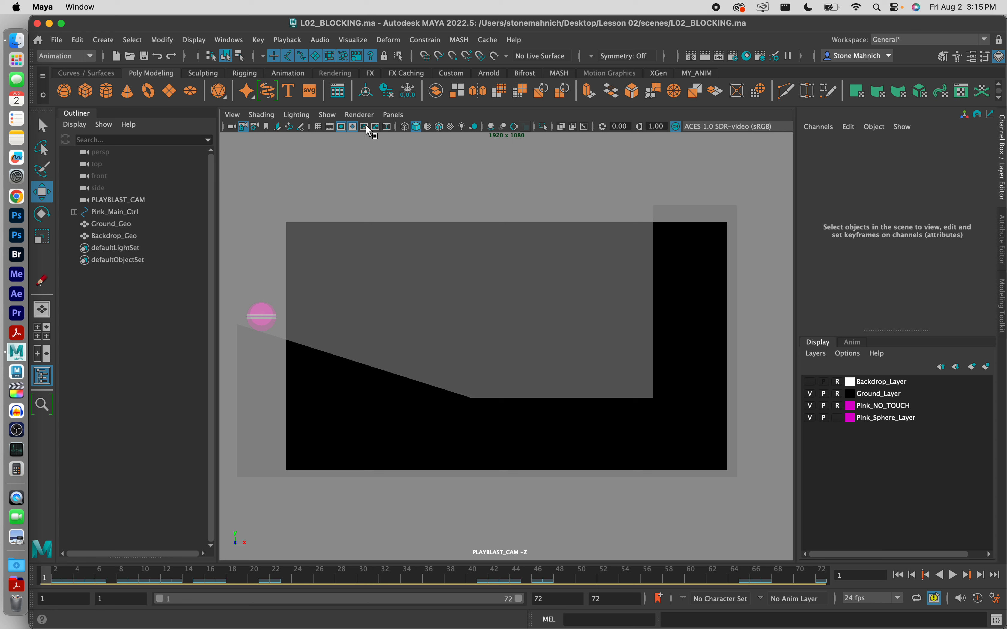
pyautogui.click(318, 126)
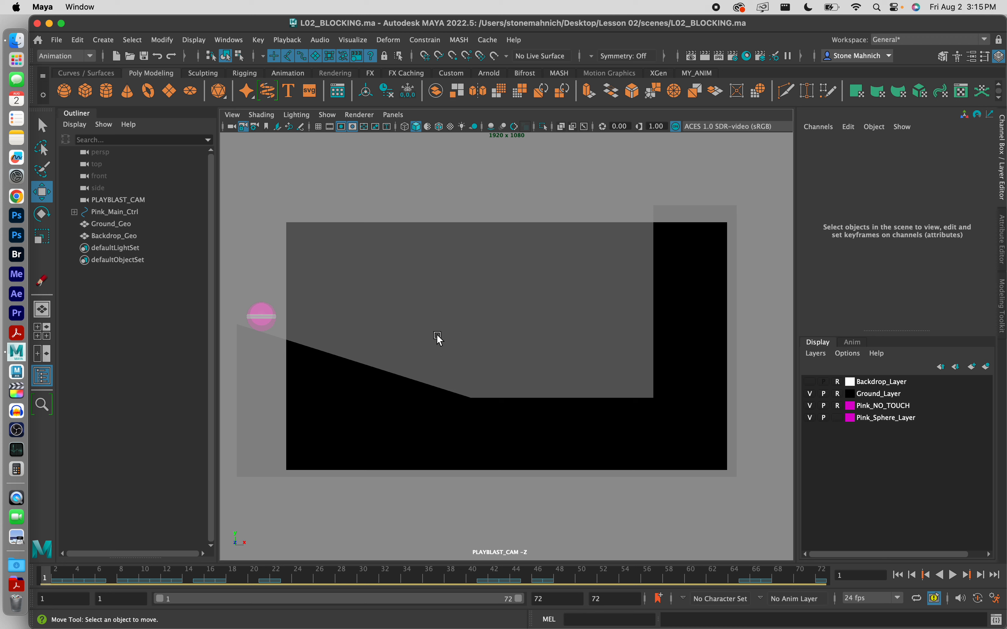
pyautogui.hotkey('alt', '.')
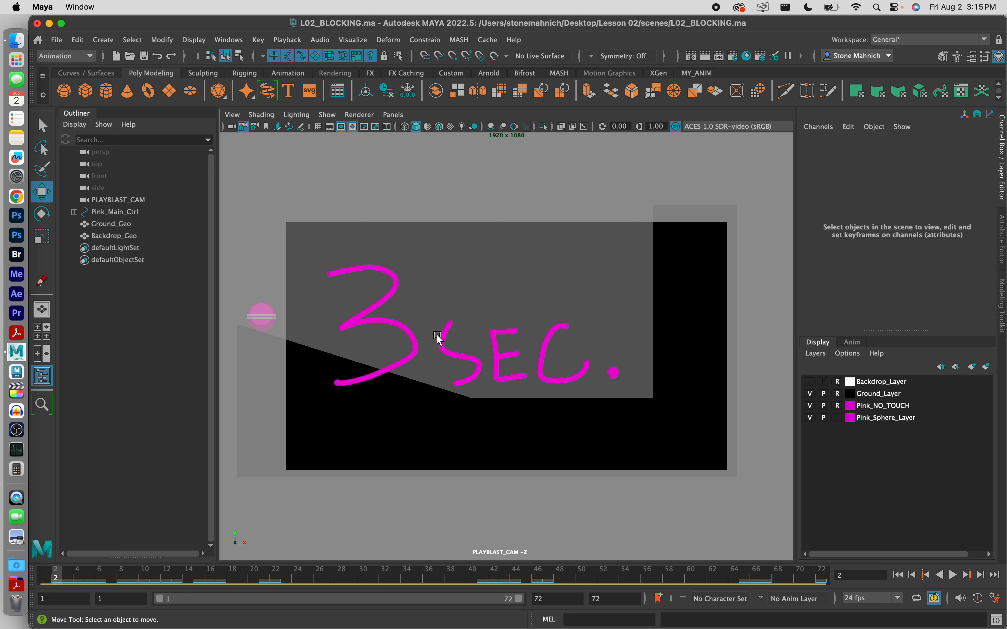
pyautogui.hotkey('alt', '.')
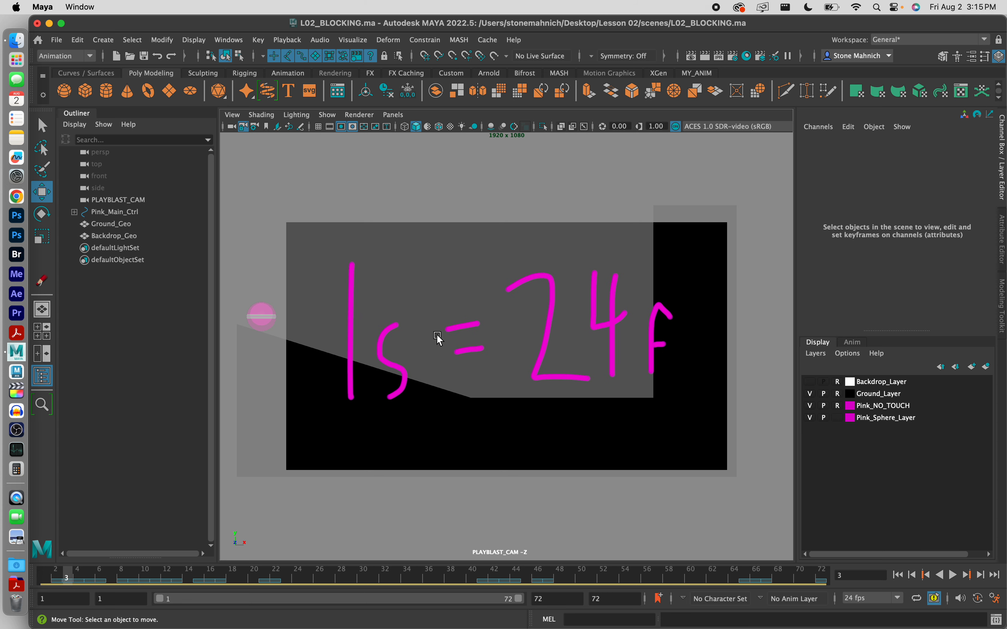
pyautogui.hotkey('alt', '.')
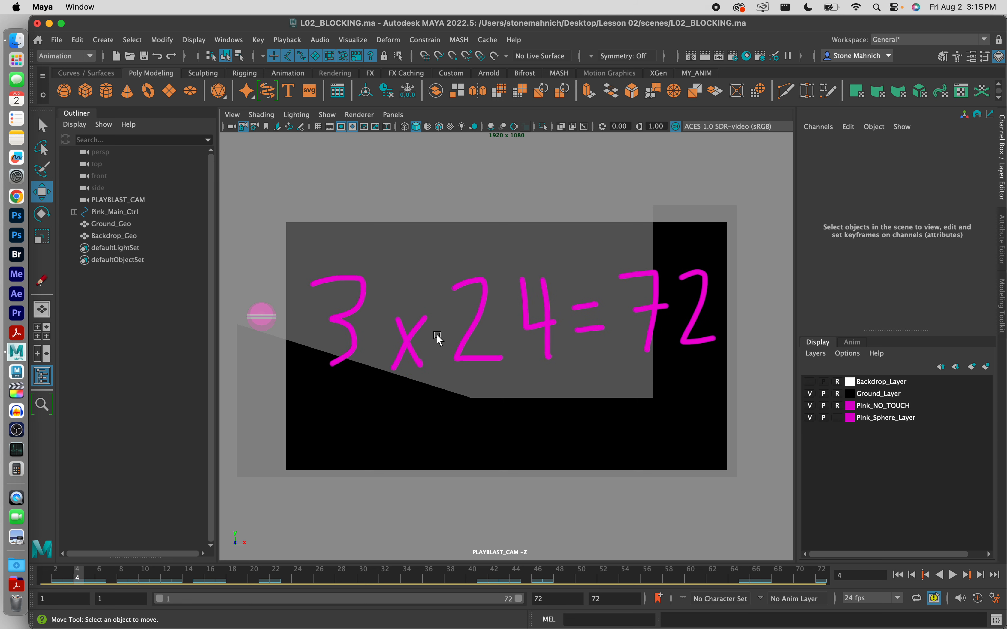
pyautogui.hotkey('alt', '.')
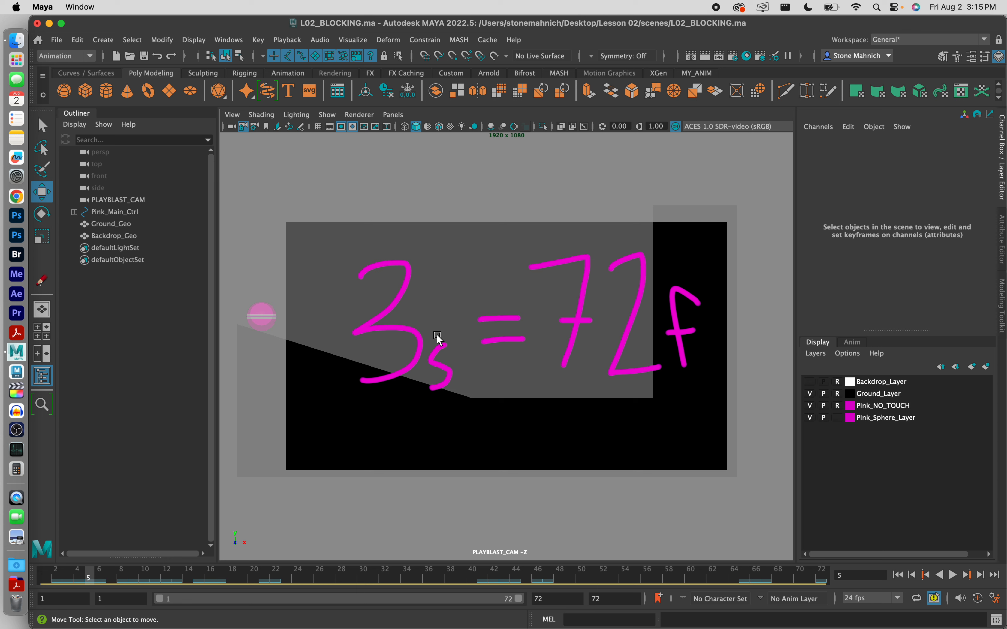
pyautogui.hotkey('alt', '.')
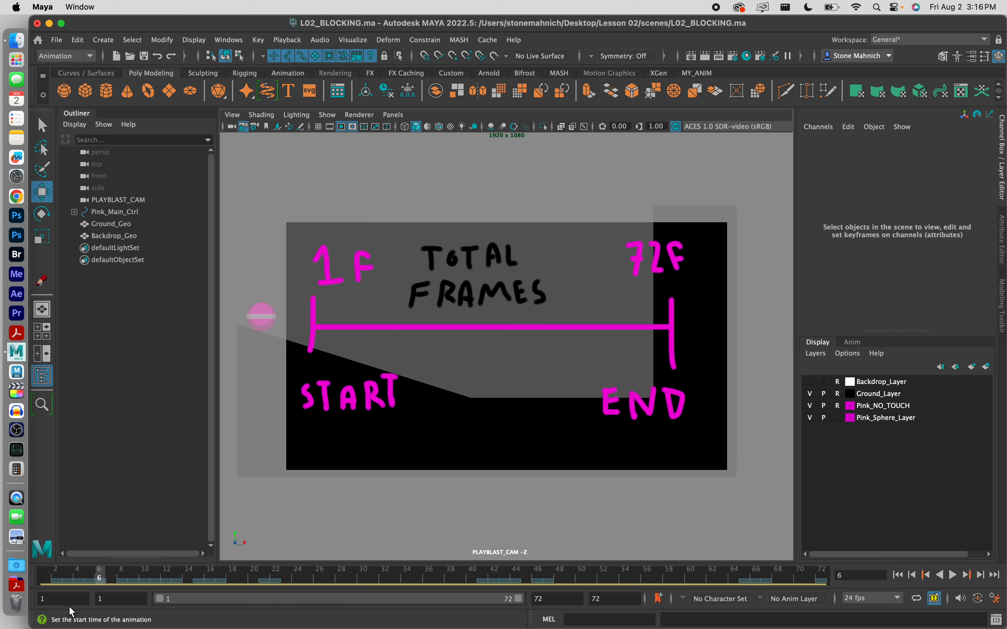
# - Check the animation start and end times and view the handwritten blocking notes on frames 7 to 9
pyautogui.click(46, 599)
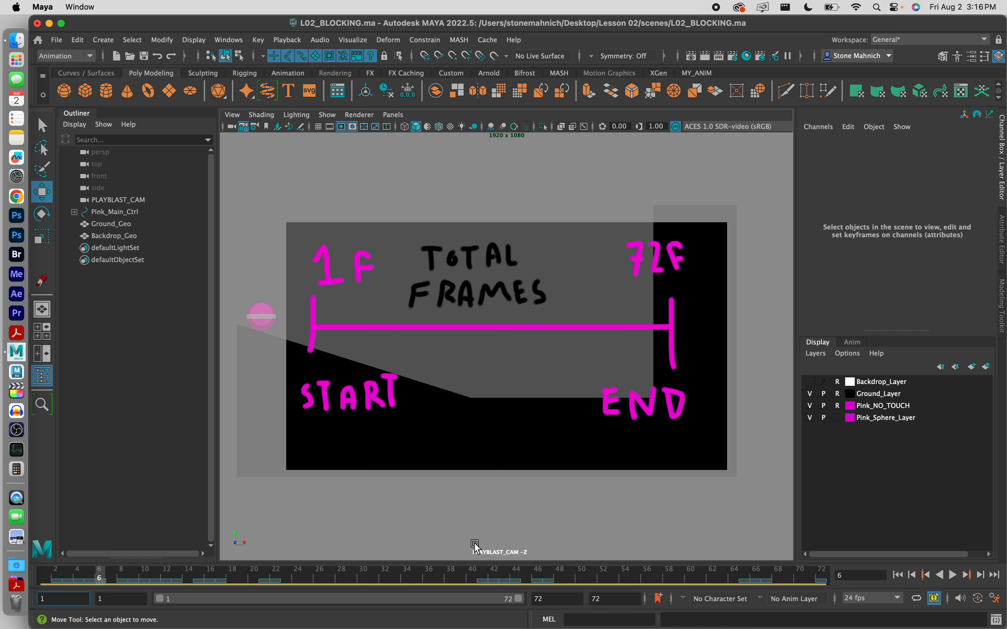
pyautogui.click(615, 601)
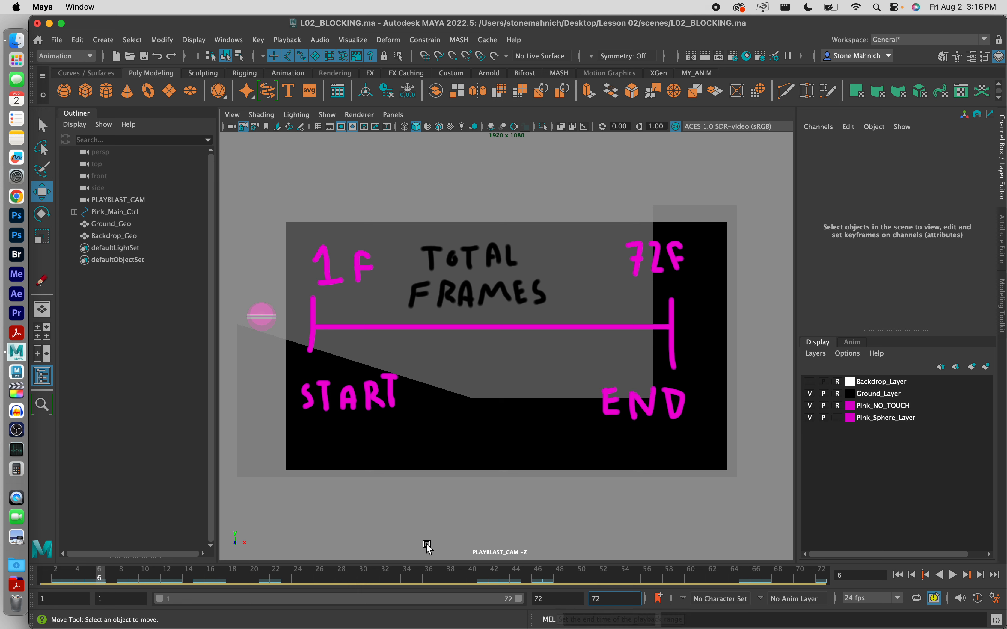
pyautogui.click(110, 576)
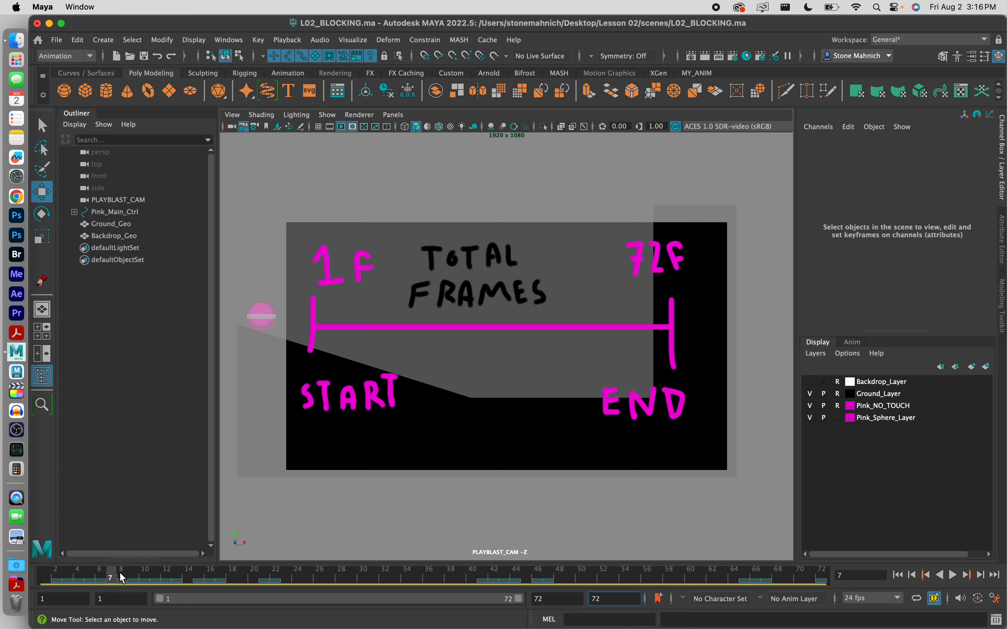
pyautogui.click(122, 576)
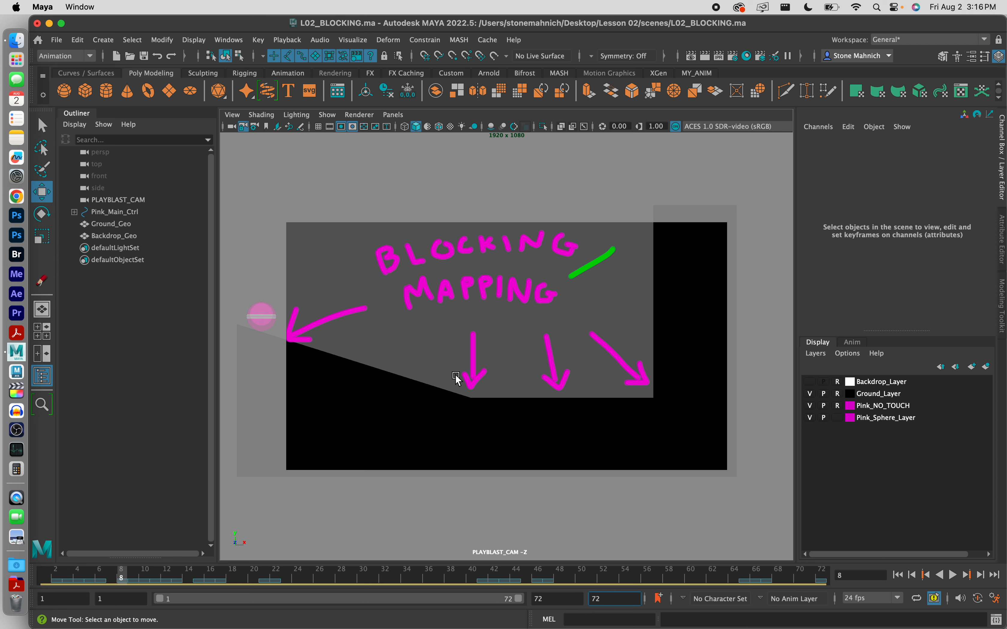
pyautogui.write('≥')
pyautogui.click(132, 574)
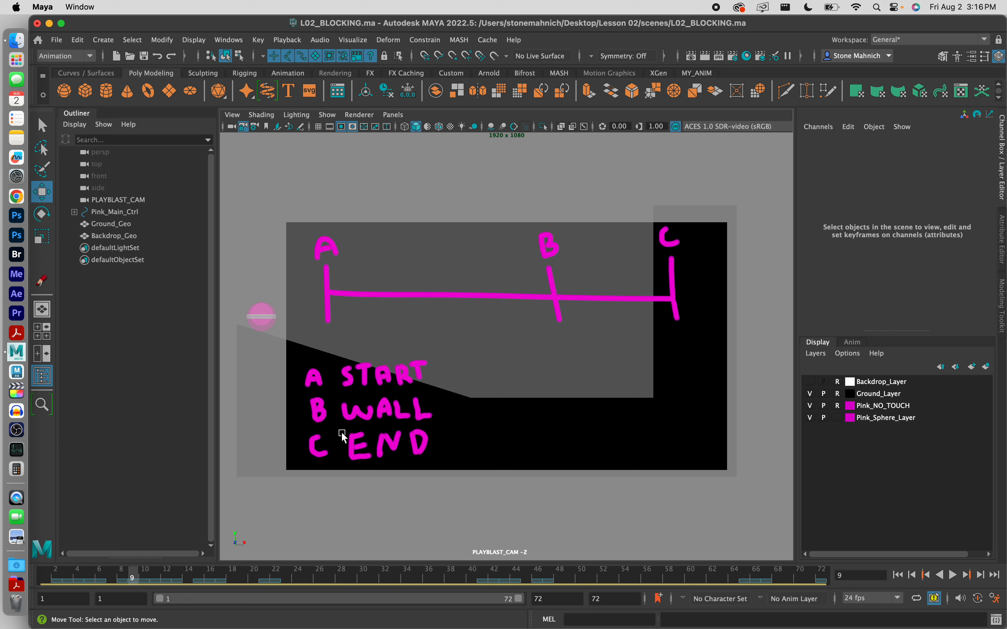
# - Step through frames 10 to 13 to review the handwritten notes on the start-to-wall timing
pyautogui.hotkey('alt', '.')
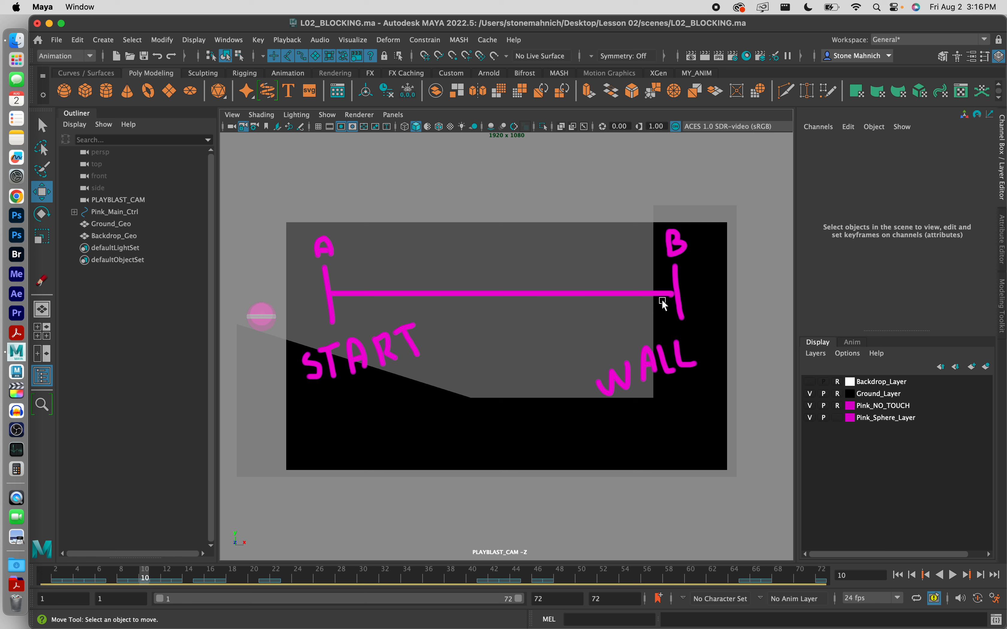
pyautogui.hotkey('alt', '.')
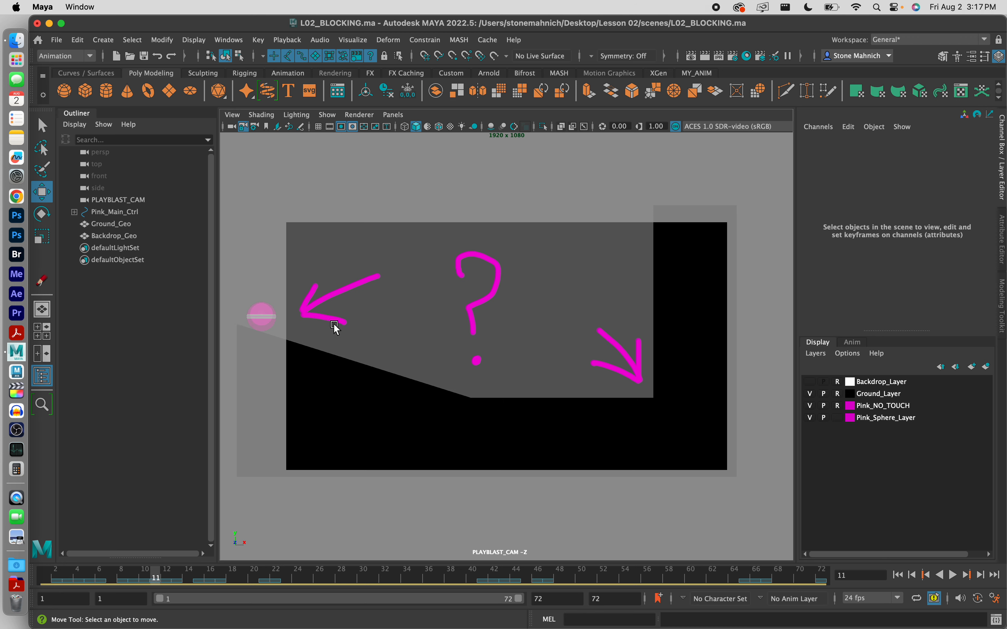
pyautogui.press('alt')
pyautogui.hotkey('alt', '.')
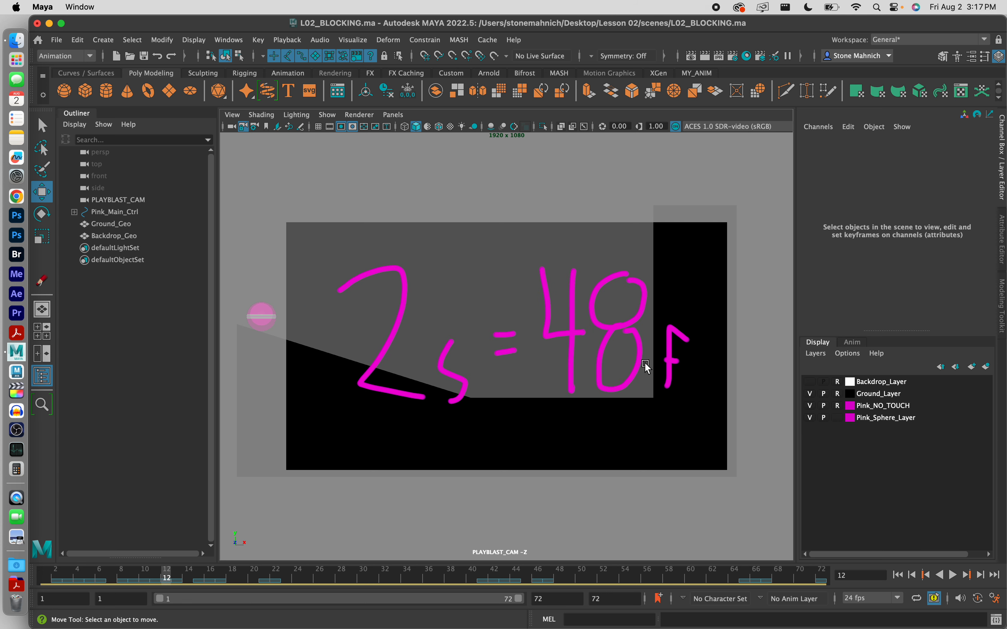
pyautogui.hotkey('alt', '.')
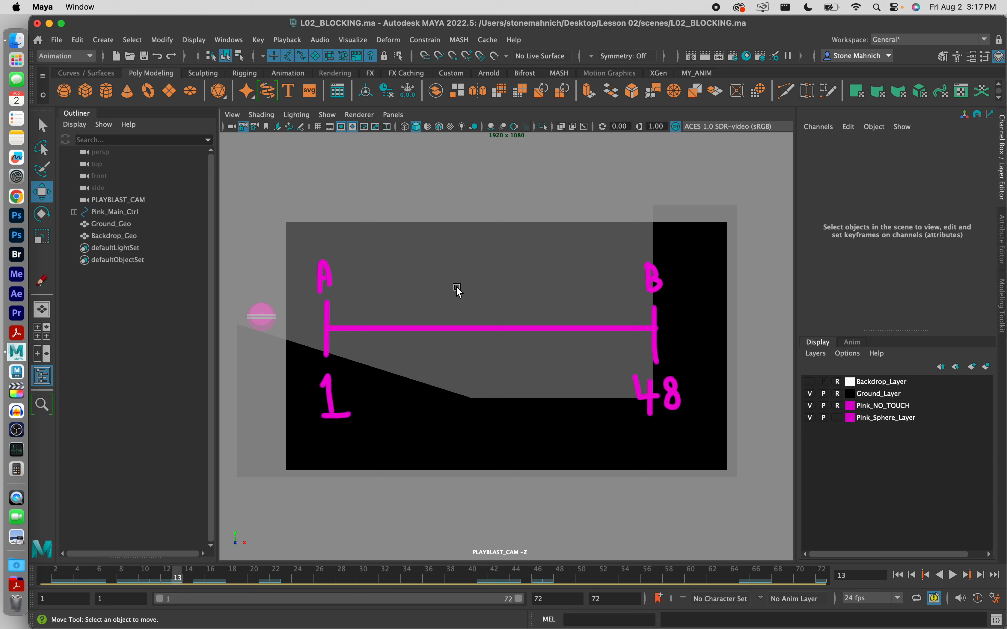
# - Move the pink sphere's main control at frame 1 over to mid-scene and back to the ramp's upper end, about X -16.85, Y 4.57
pyautogui.moveTo(380, 249); pyautogui.dragTo(239, 337)
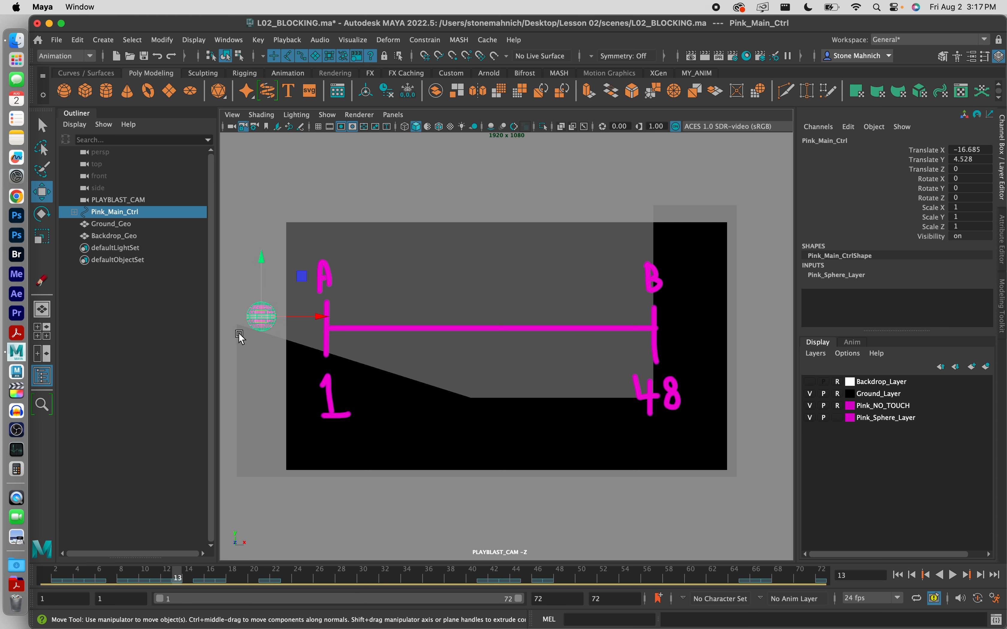
pyautogui.click(46, 577)
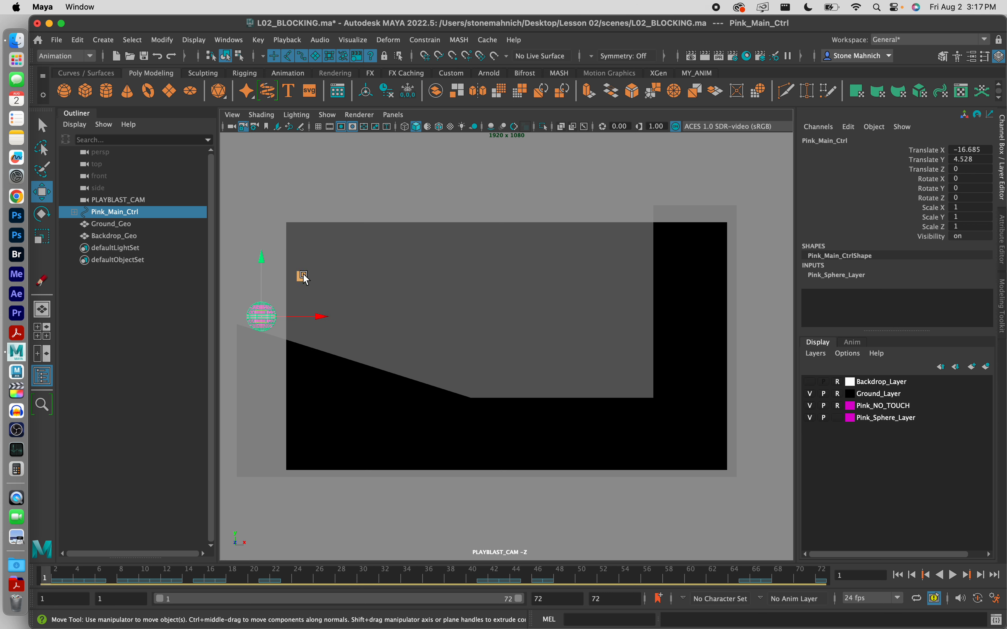
pyautogui.moveTo(304, 277); pyautogui.dragTo(549, 304)
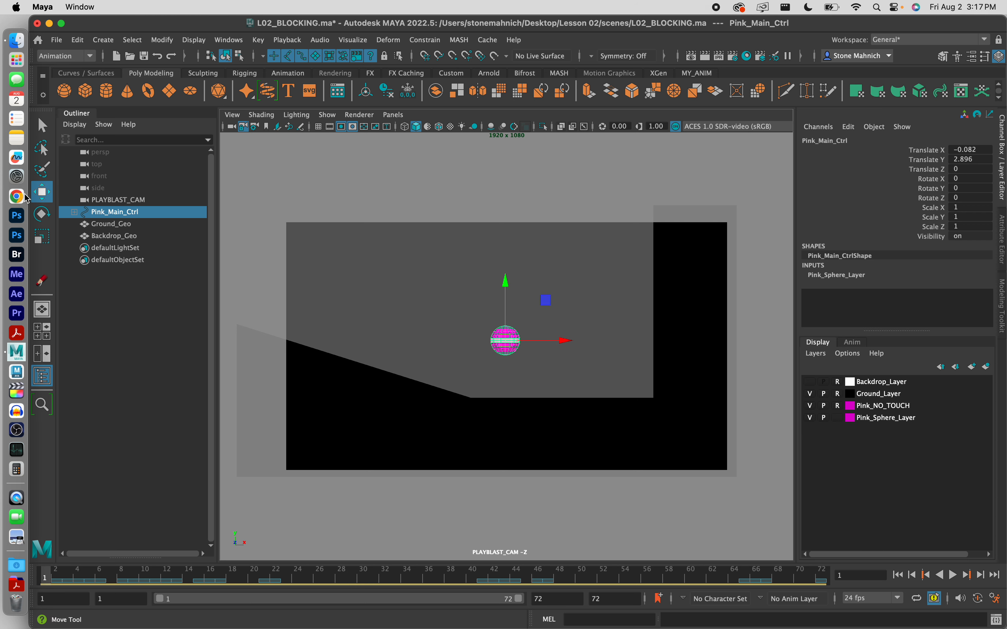
pyautogui.moveTo(547, 305); pyautogui.dragTo(300, 277)
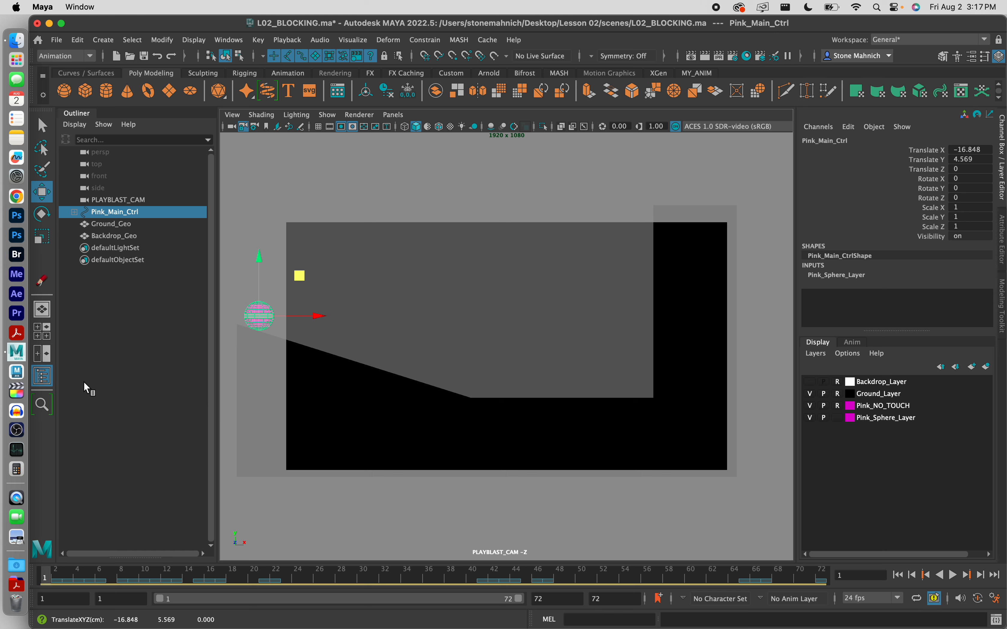
# - Hide the Outliner, switch to the side-by-side Front/Persp layout and deselect the pink sphere's control
pyautogui.click(46, 378)
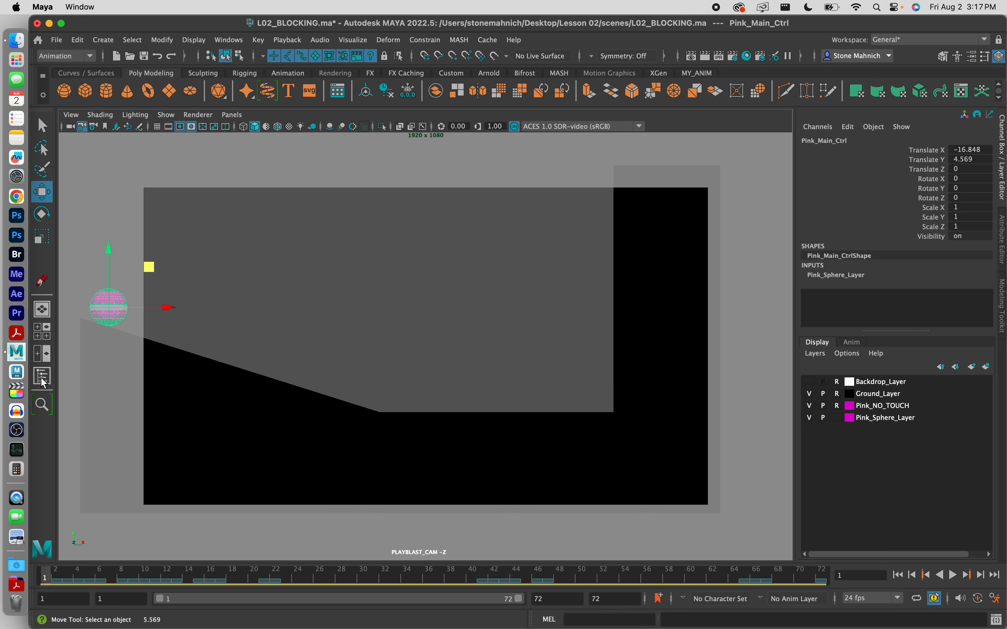
pyautogui.click(44, 352)
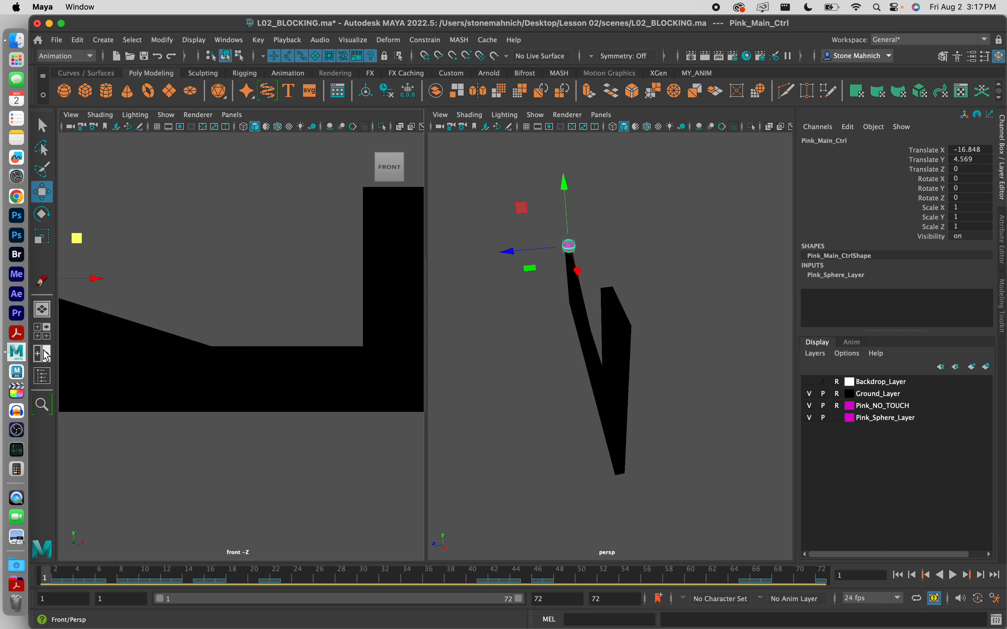
pyautogui.click(299, 235)
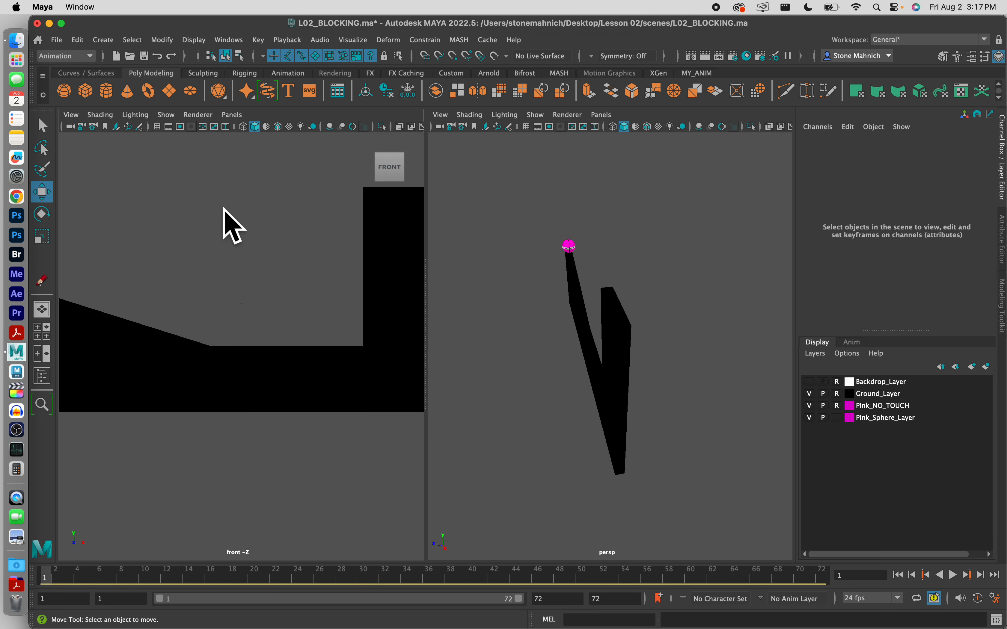
# - Switch the front viewport to the PLAYBLAST_CAM orthographic camera and keep the timeline at frame 1
pyautogui.click(233, 116)
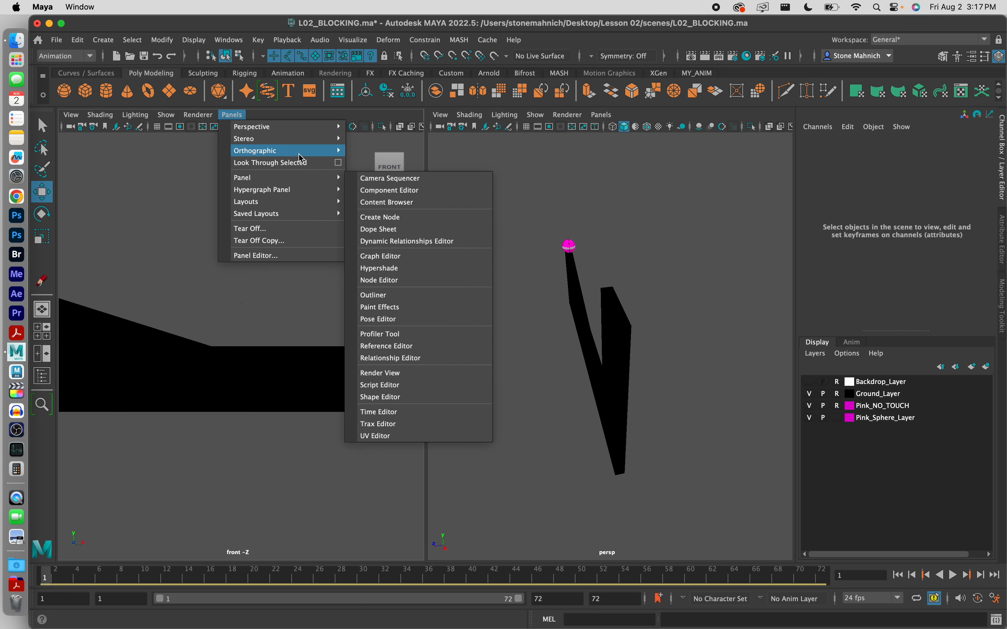
pyautogui.moveTo(301, 152)
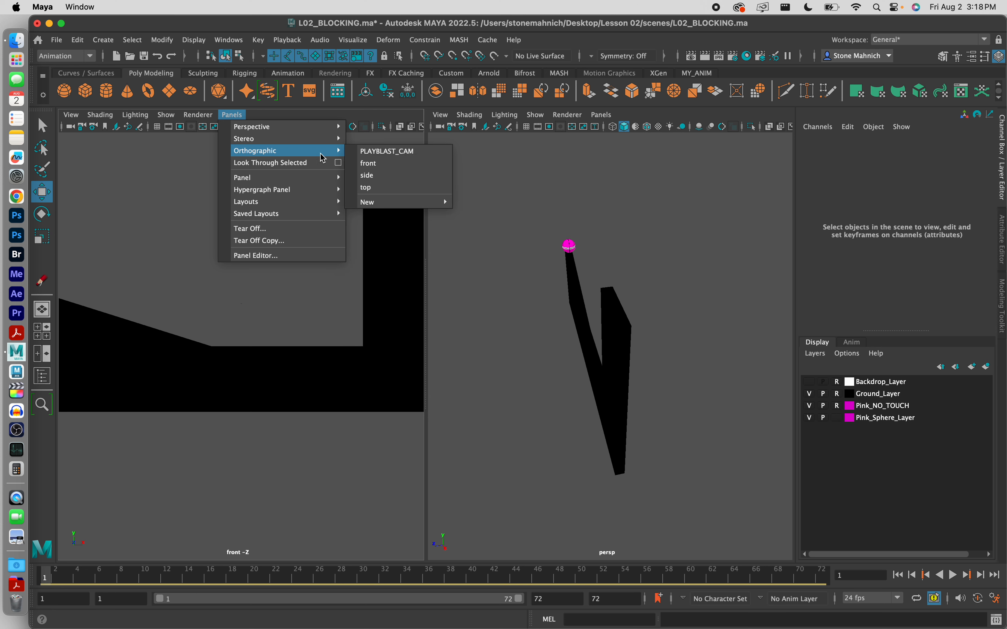
pyautogui.click(380, 152)
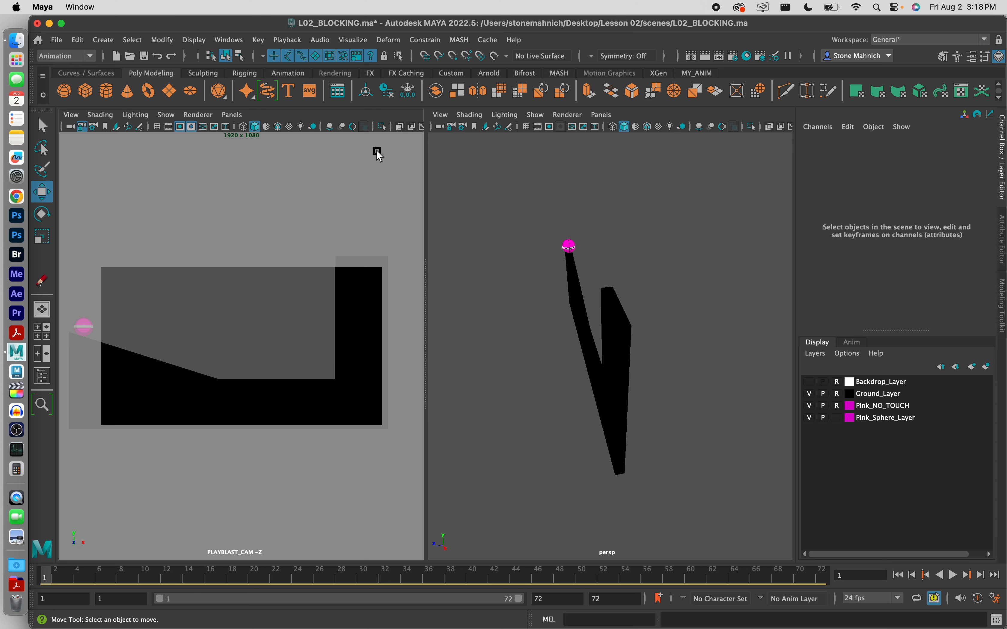
pyautogui.click(232, 116)
pyautogui.moveTo(281, 152)
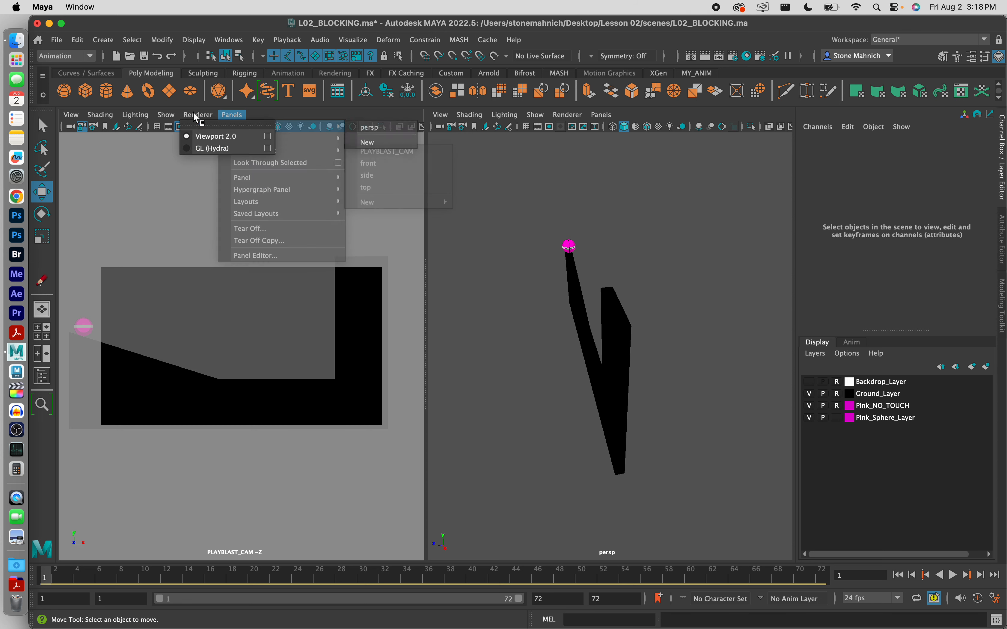
pyautogui.click(168, 117)
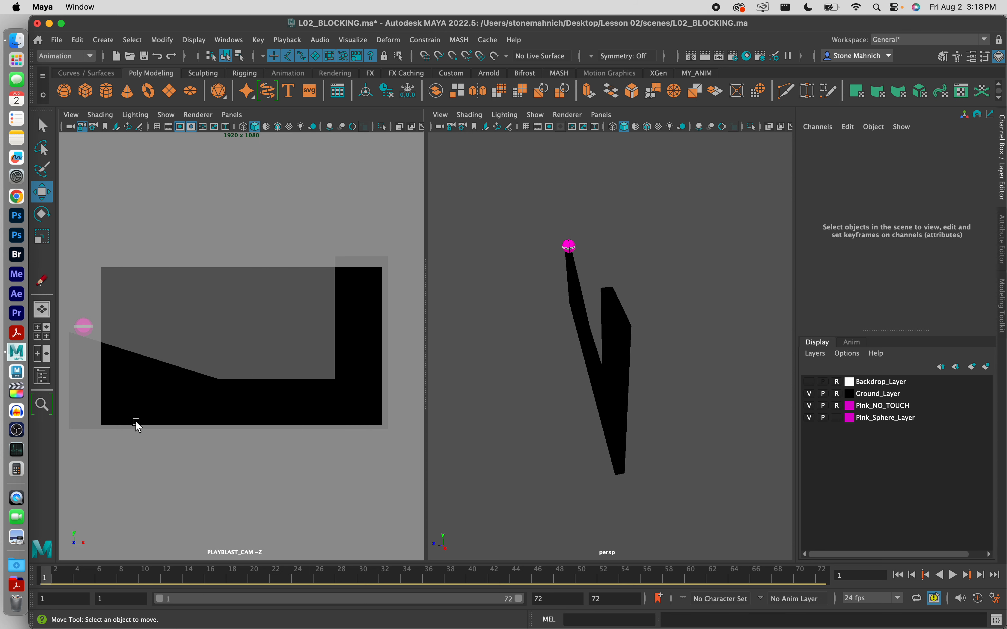
pyautogui.moveTo(54, 574); pyautogui.dragTo(25, 580)
# - Switch the perspective viewport to the front orthographic camera
pyautogui.click(533, 189)
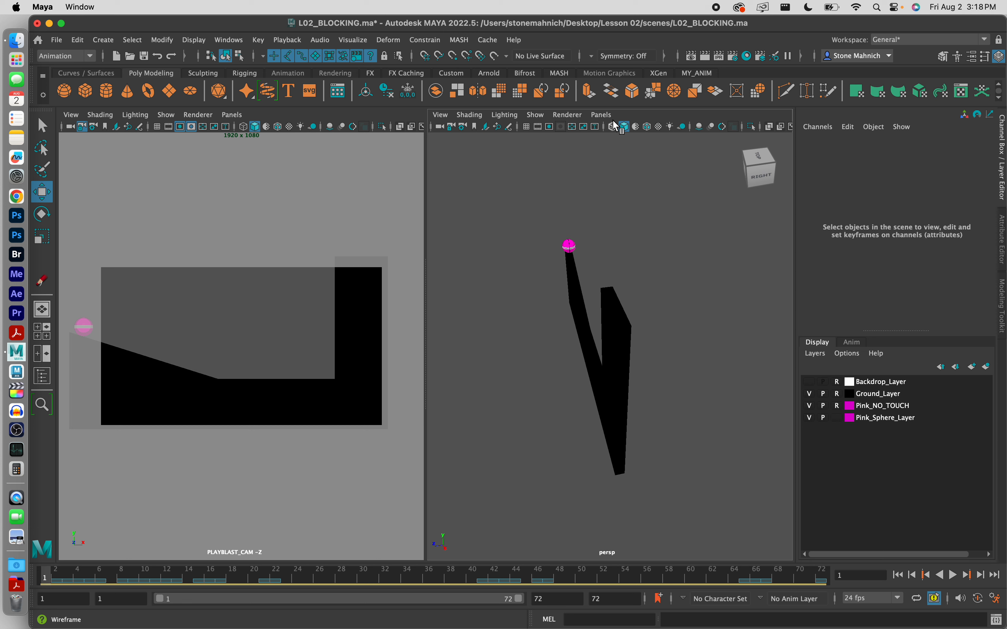
pyautogui.click(604, 115)
pyautogui.moveTo(640, 150)
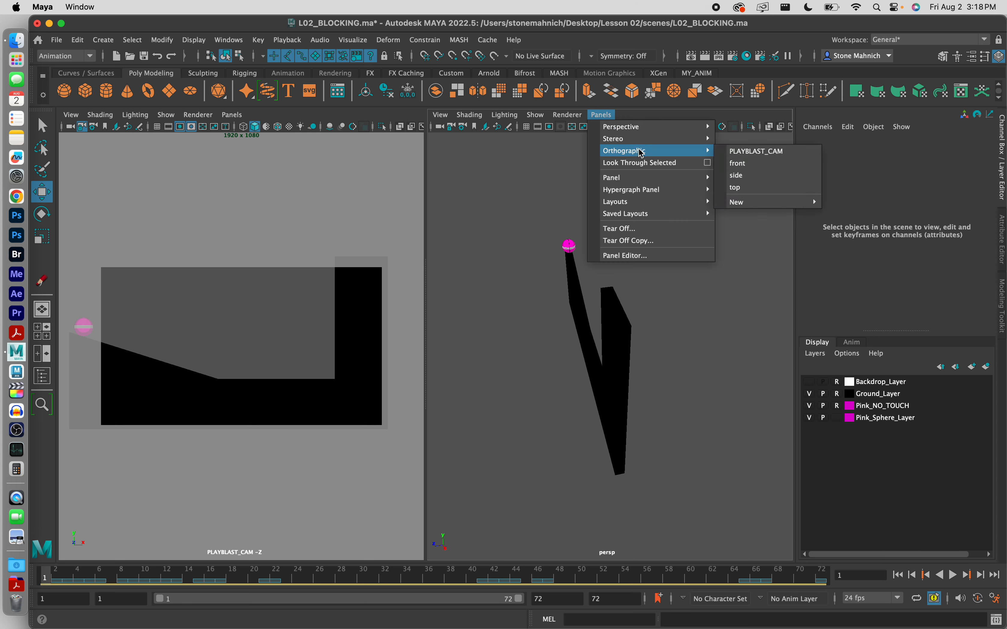
pyautogui.click(741, 163)
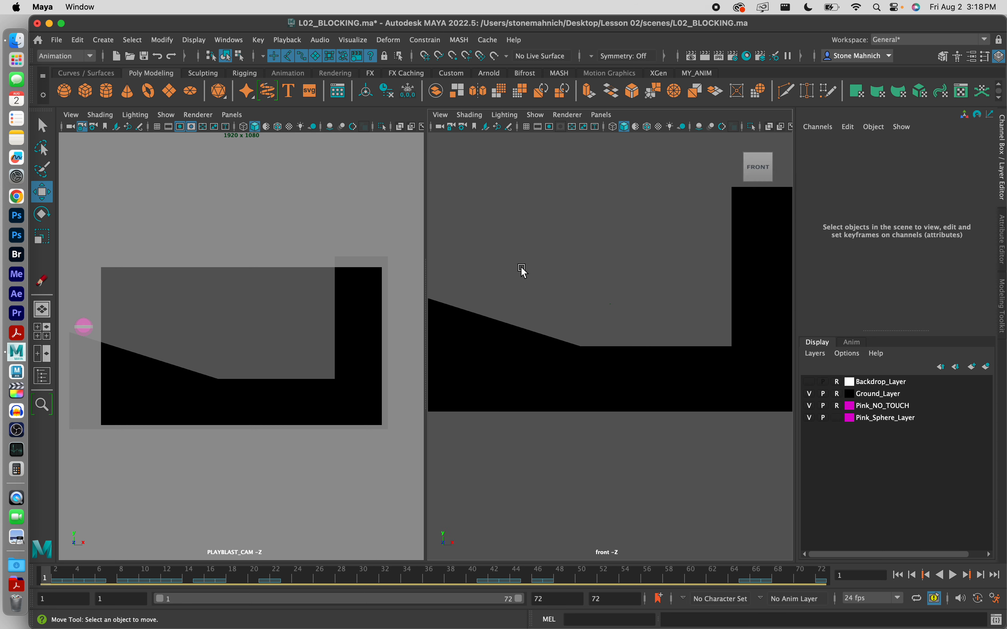
# - Examine the pink sphere's placement at the ramp's upper end in the front view
pyautogui.keyDown('alt'); pyautogui.moveTo(512, 258); pyautogui.dragTo(658, 316, button='middle'); pyautogui.keyUp('alt')
pyautogui.scroll(5, 559, 349)
pyautogui.keyDown('alt'); pyautogui.moveTo(551, 320); pyautogui.dragTo(623, 353, button='middle'); pyautogui.keyUp('alt')
pyautogui.scroll(4, 539, 315)
pyautogui.scroll(7, 620, 317)
pyautogui.scroll(3, 620, 315)
pyautogui.scroll(-12, 623, 352)
pyautogui.scroll(4, 623, 352)
pyautogui.scroll(-3, 623, 351)
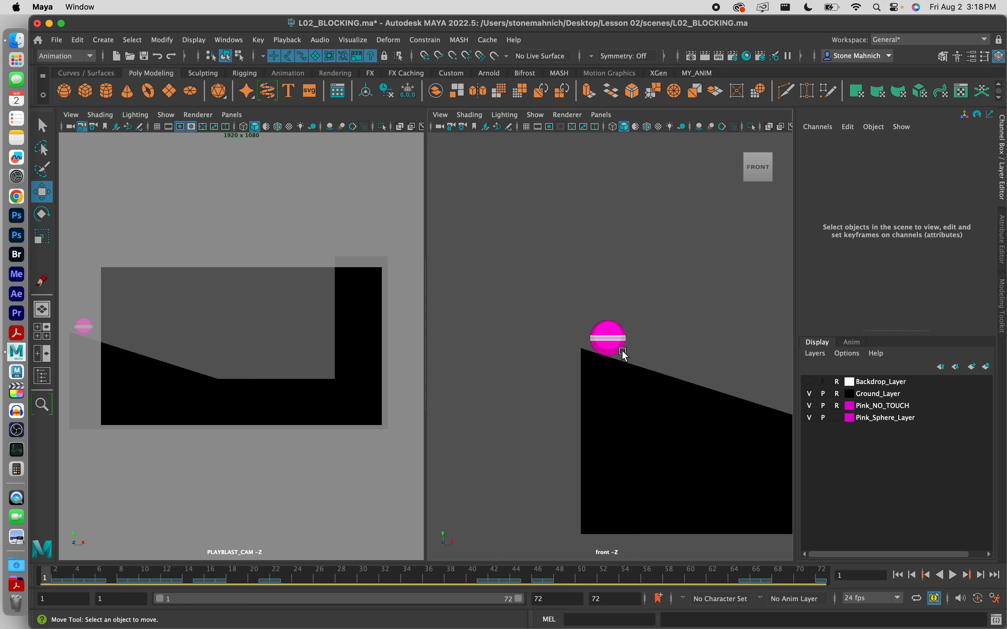
pyautogui.scroll(-4, 625, 354)
pyautogui.scroll(5, 621, 349)
pyautogui.scroll(-5, 620, 347)
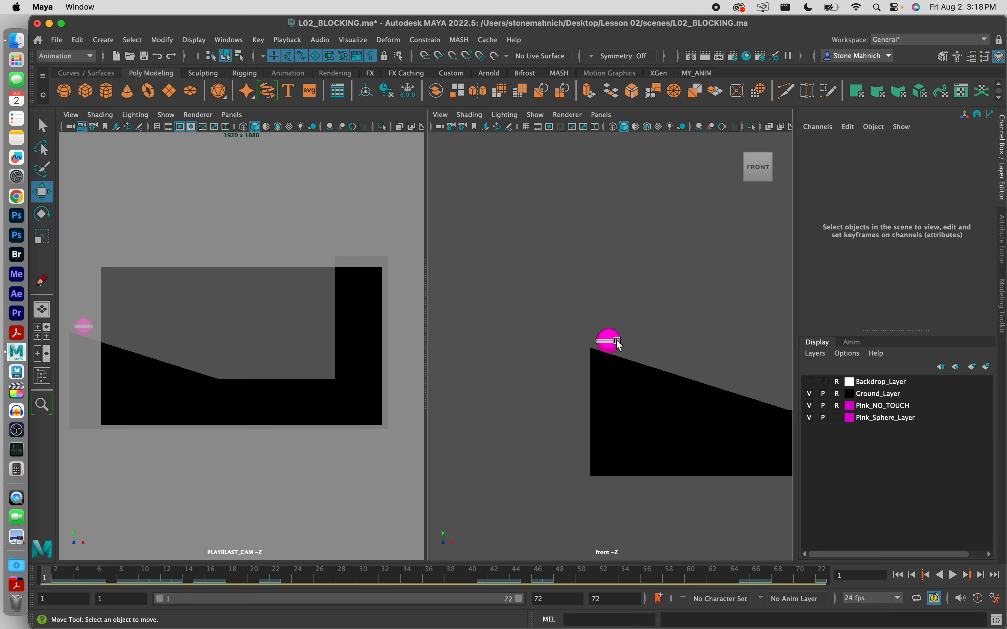
pyautogui.scroll(5, 616, 341)
pyautogui.scroll(-6, 616, 344)
pyautogui.scroll(2, 618, 346)
pyautogui.scroll(-1, 624, 350)
pyautogui.keyDown('alt'); pyautogui.moveTo(639, 360); pyautogui.dragTo(600, 345, button='middle'); pyautogui.keyUp('alt')
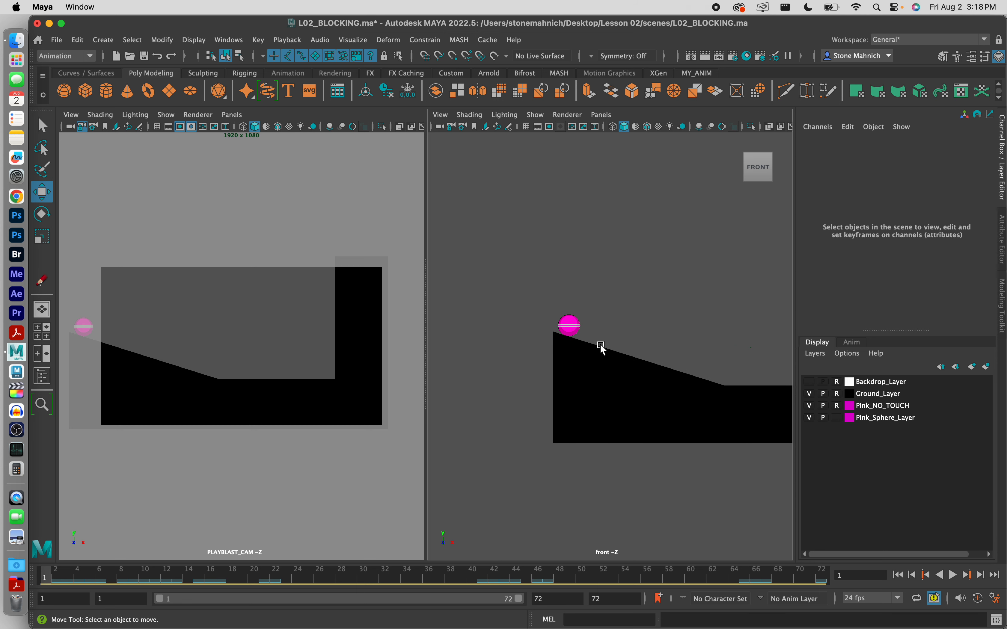
pyautogui.scroll(-1, 600, 343)
pyautogui.scroll(3, 599, 339)
pyautogui.scroll(-2, 599, 338)
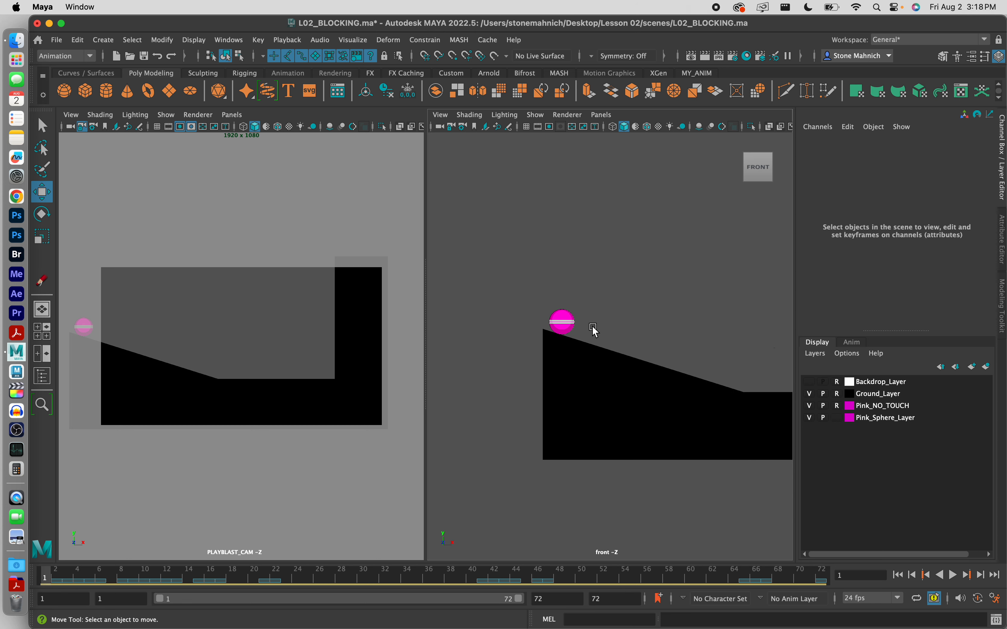
pyautogui.moveTo(594, 324)
pyautogui.keyDown('alt'); pyautogui.mouseDown(button='middle')
pyautogui.moveTo(701, 350)
pyautogui.moveTo(643, 294)
pyautogui.moveTo(596, 331)
pyautogui.moveTo(595, 311)
pyautogui.mouseUp(button='middle'); pyautogui.keyUp('alt')
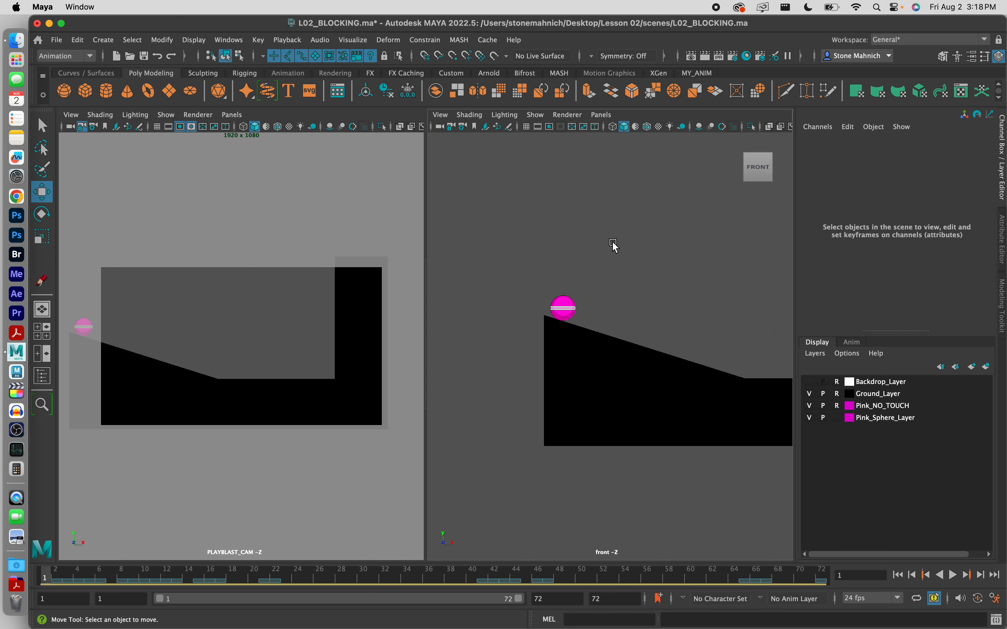
# - Frame the pink sphere's main control in the front view and inspect where the sphere meets the ramp
pyautogui.moveTo(632, 236); pyautogui.dragTo(537, 368)
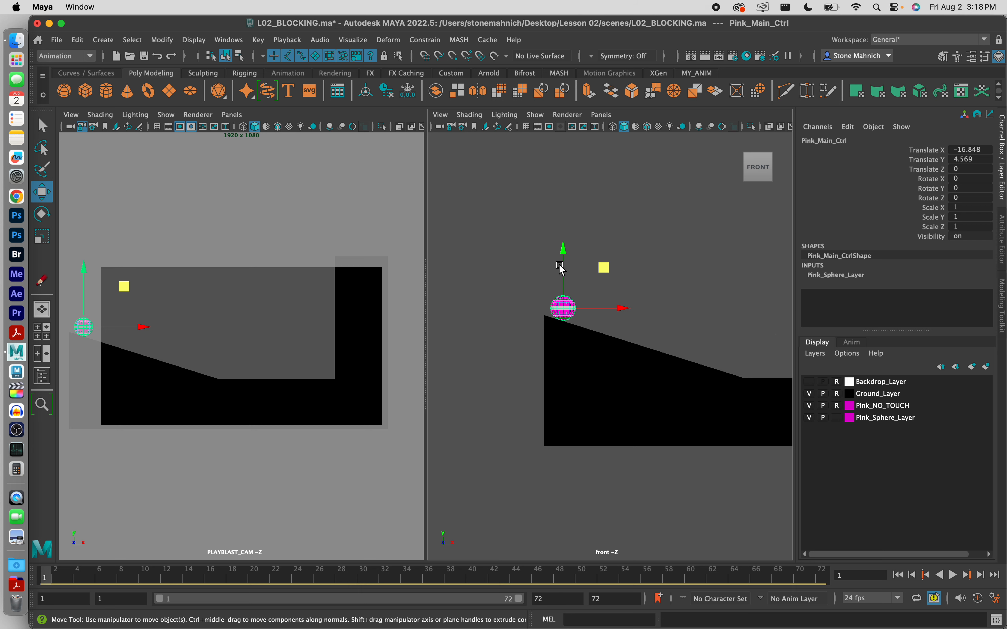
pyautogui.press('f')
pyautogui.click(464, 191)
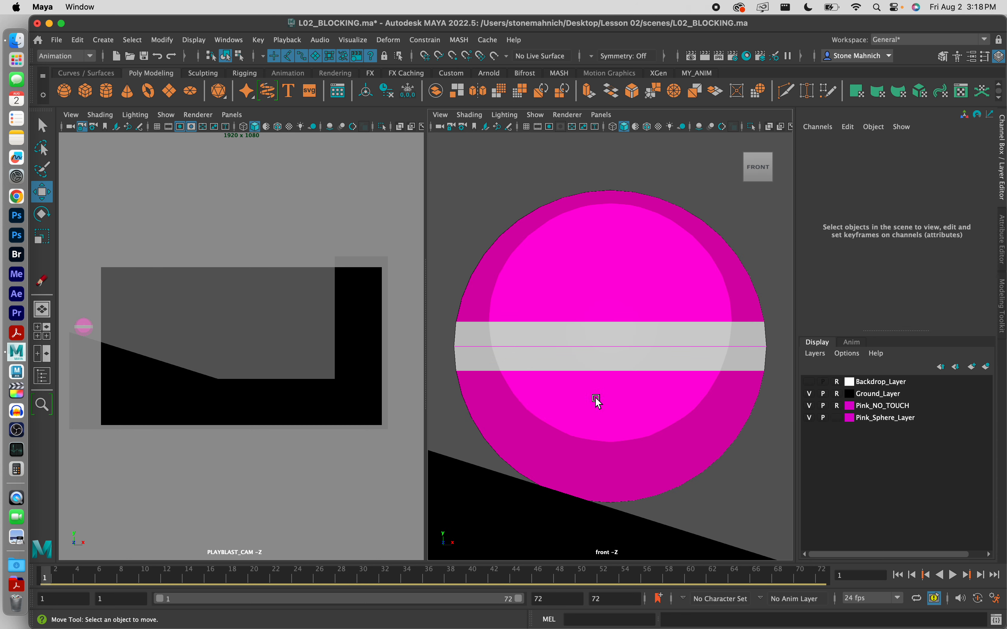
pyautogui.keyDown('alt'); pyautogui.moveTo(594, 454); pyautogui.dragTo(615, 396, button='middle'); pyautogui.keyUp('alt')
pyautogui.scroll(5, 600, 425)
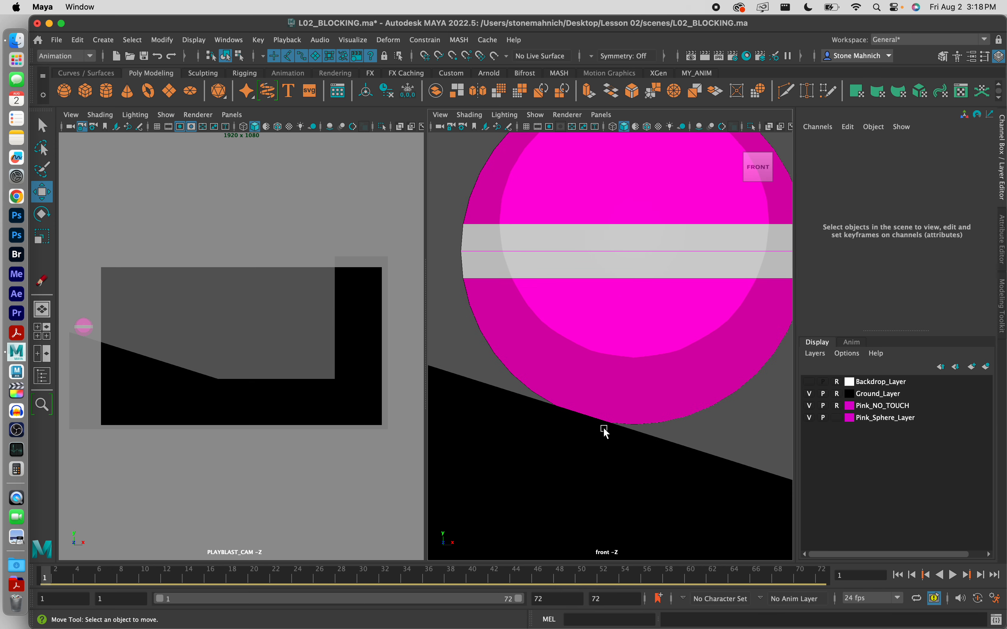
pyautogui.scroll(-10, 553, 429)
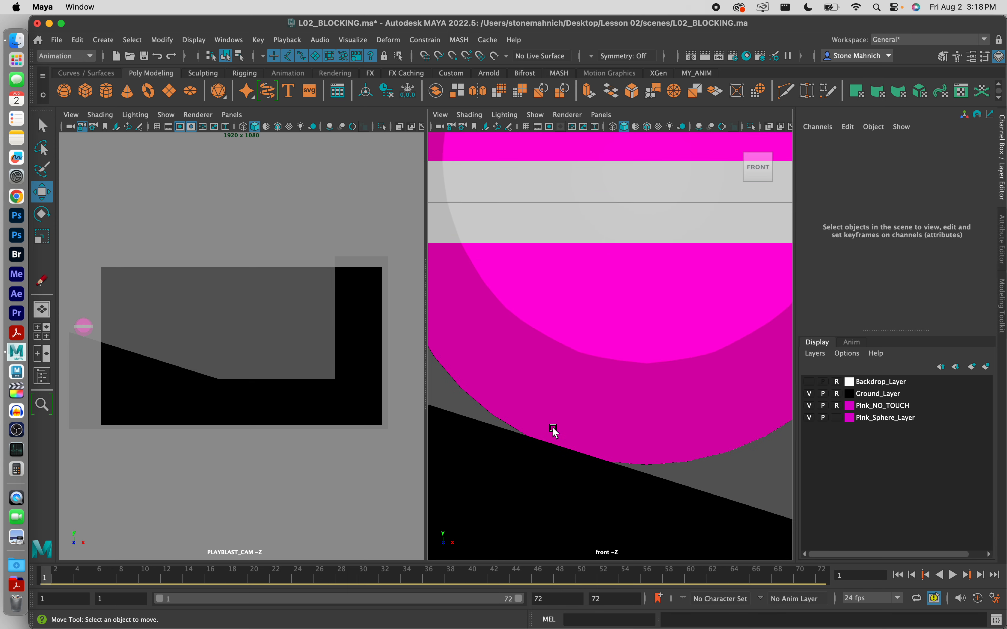
pyautogui.scroll(6, 564, 423)
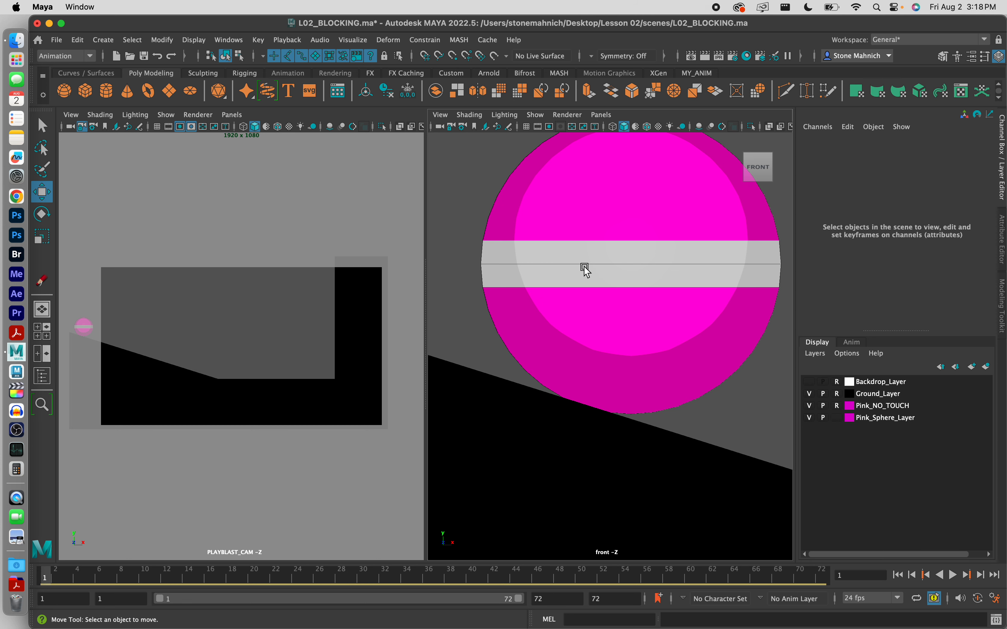
# - Using wireframe display, raise the pink control to Translate Y 4.578 on the ramp, key its translation at frame 1, restore shading and deselect it
pyautogui.click(612, 127)
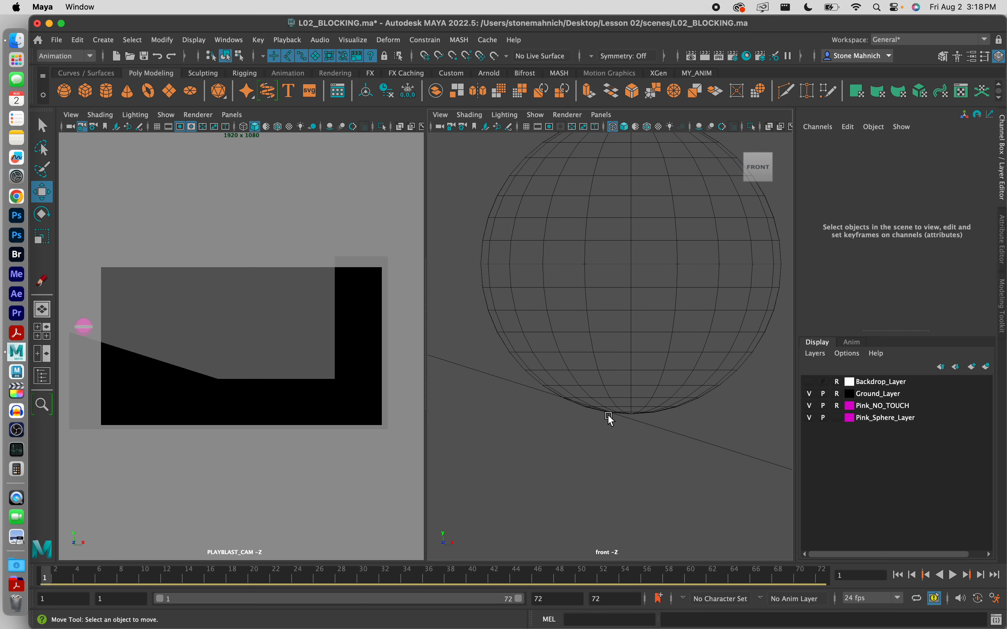
pyautogui.scroll(4, 604, 422)
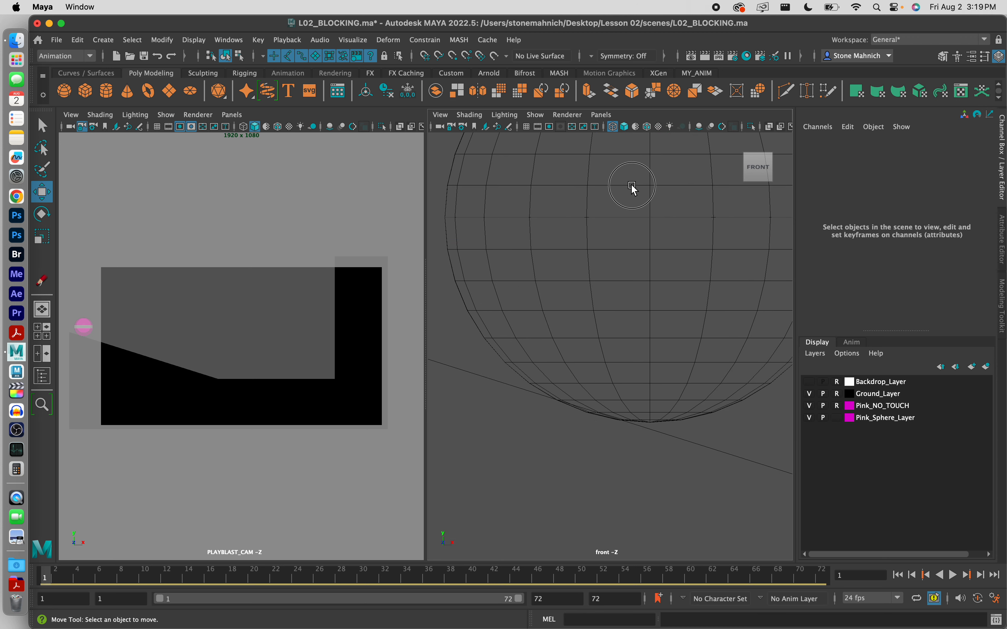
pyautogui.click(648, 168)
pyautogui.moveTo(653, 171); pyautogui.dragTo(652, 170)
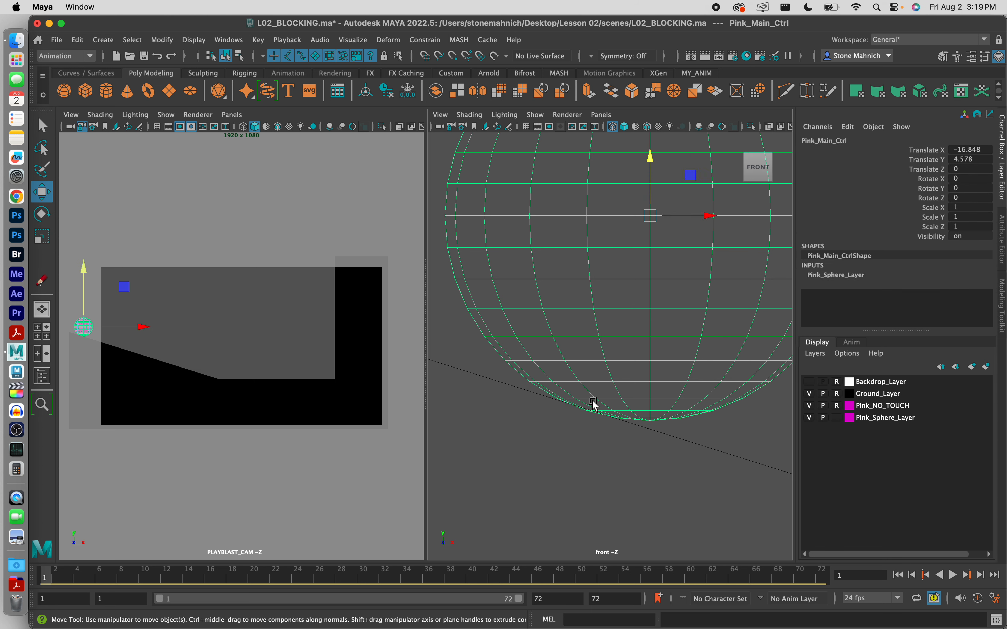
pyautogui.scroll(3, 582, 421)
pyautogui.scroll(-5, 583, 421)
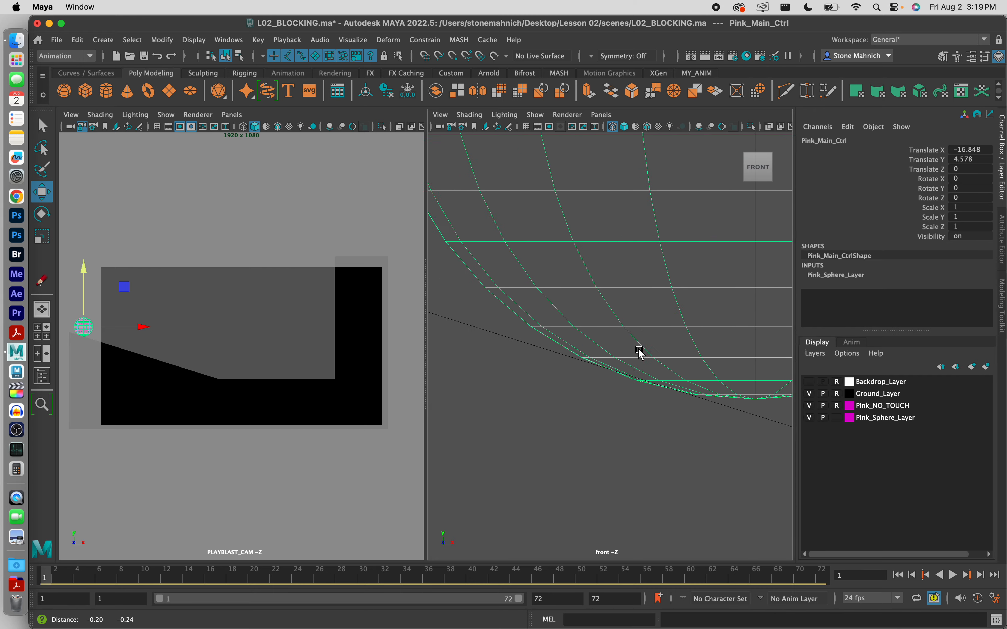
pyautogui.scroll(5, 631, 319)
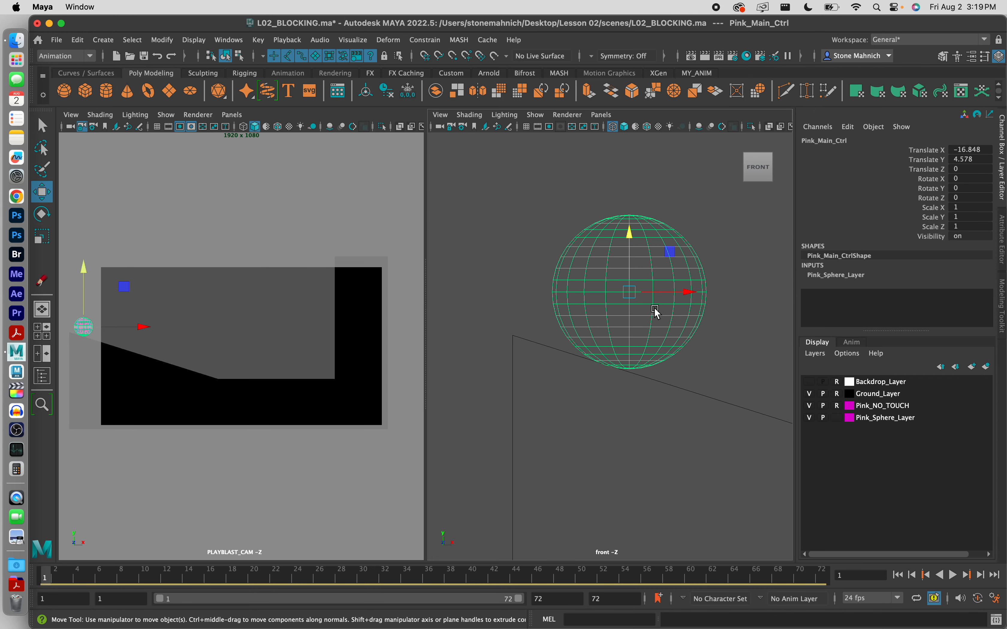
pyautogui.click(615, 128)
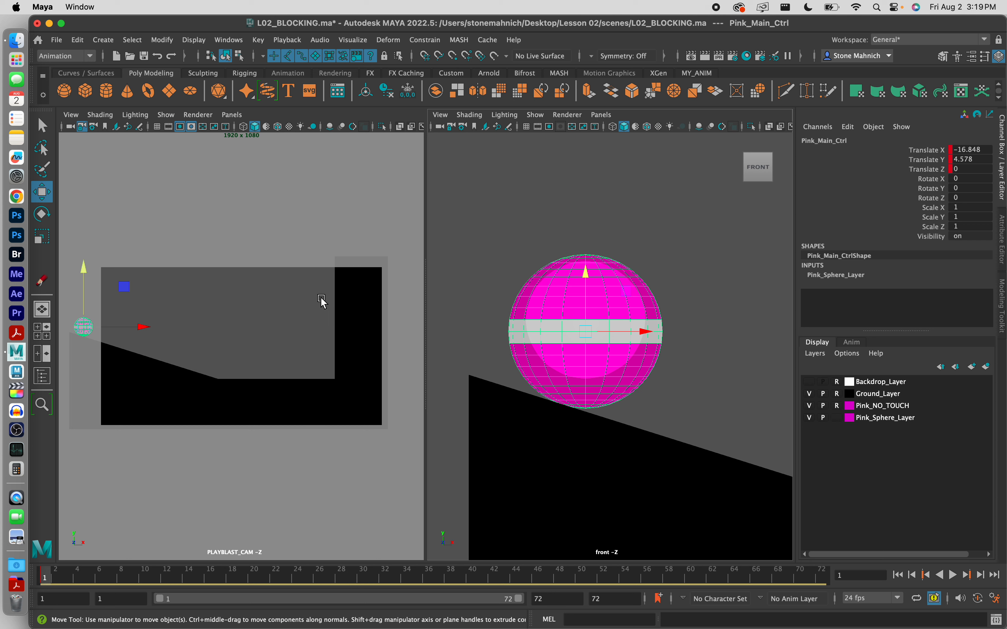
pyautogui.click(306, 302)
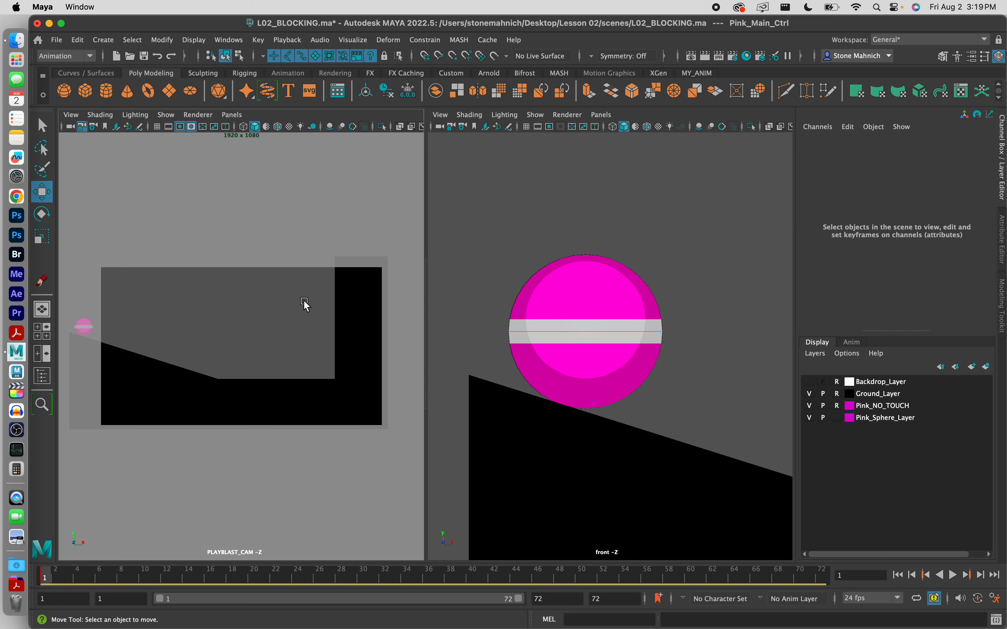
# - Scrub to frame 13 to review the handwritten start-to-wall timing note
pyautogui.click(276, 577)
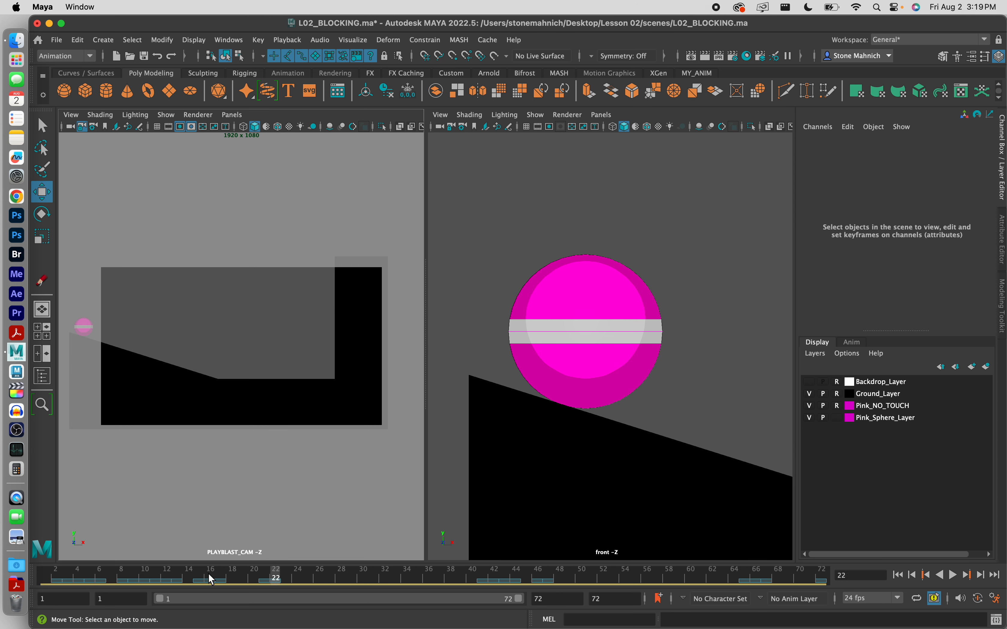
pyautogui.moveTo(212, 579); pyautogui.dragTo(179, 581)
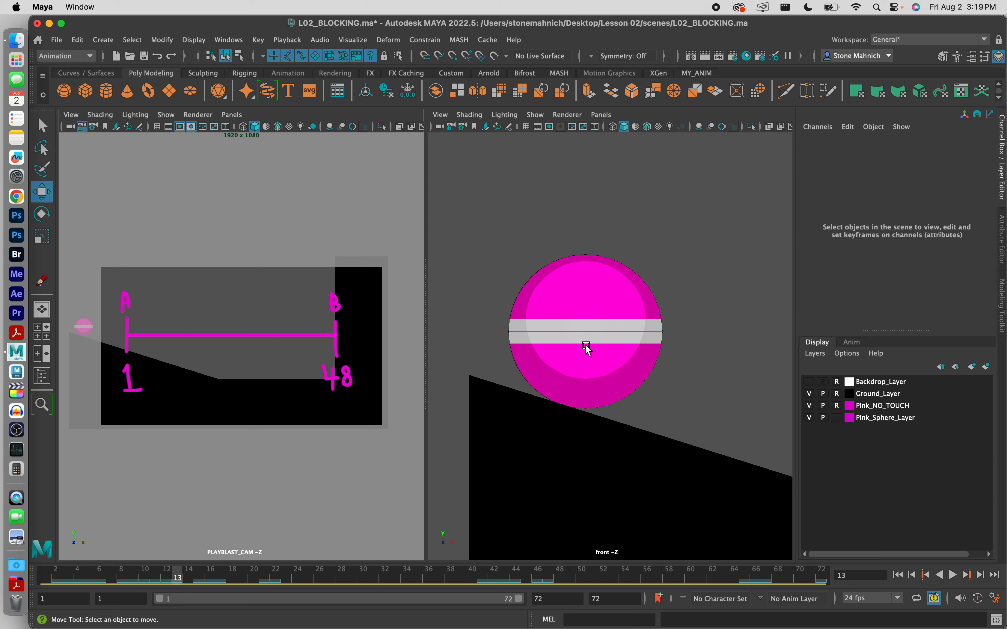
# - Select the pink sphere's main control and widen the front viewport by narrowing the PLAYBLAST_CAM view
pyautogui.scroll(-5, 587, 350)
pyautogui.moveTo(647, 299); pyautogui.dragTo(573, 385)
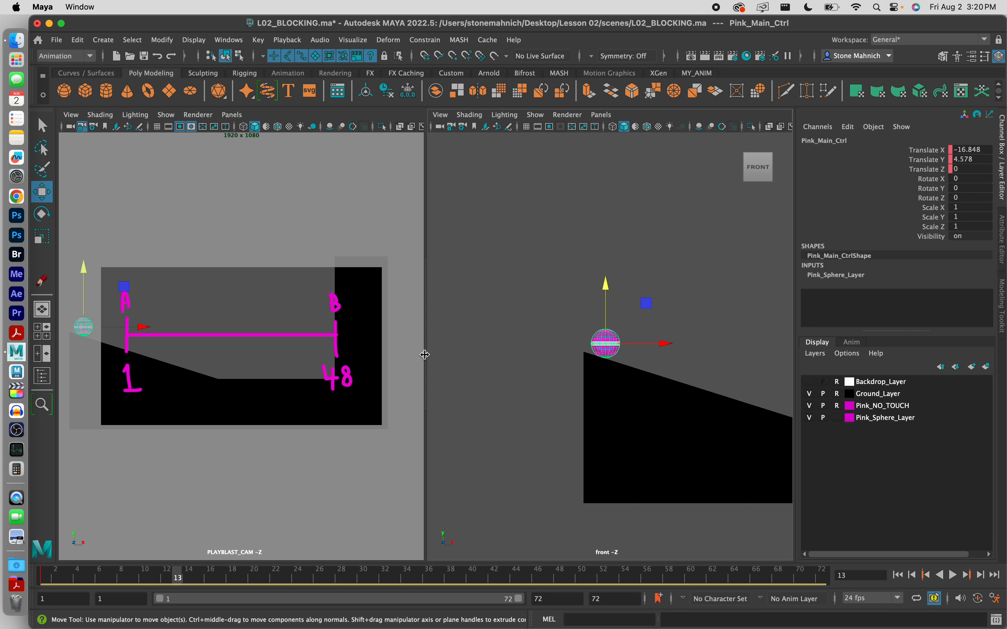
pyautogui.moveTo(425, 354); pyautogui.dragTo(179, 354)
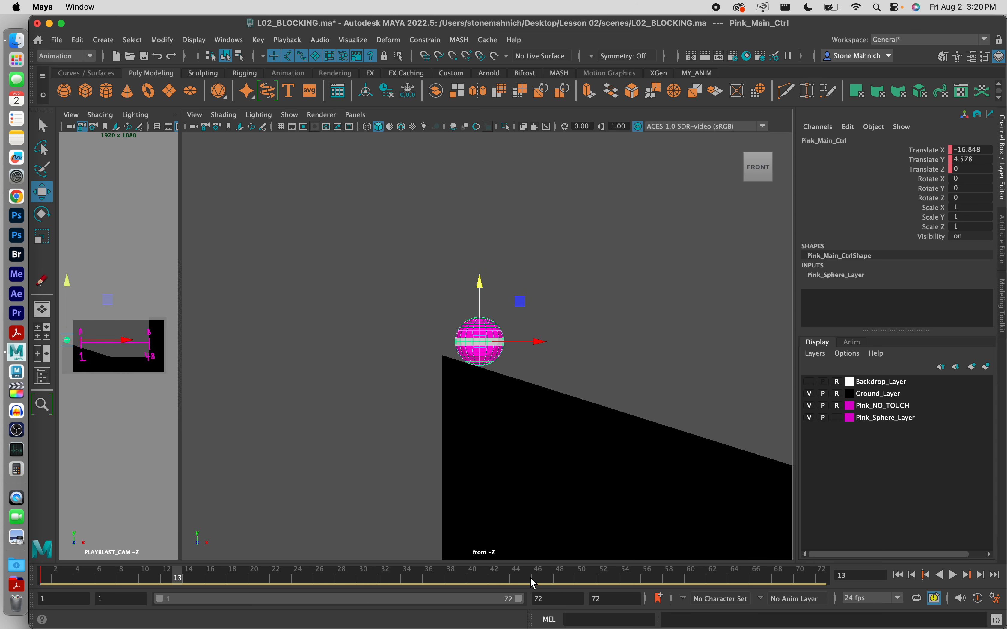
# - At frame 48, move the pink sphere's control to the wall at Translate X 8.974 and set its Translate Y to 0
pyautogui.click(558, 578)
pyautogui.keyDown('alt'); pyautogui.moveTo(628, 428); pyautogui.dragTo(308, 374, button='middle'); pyautogui.keyUp('alt')
pyautogui.scroll(-2, 525, 422)
pyautogui.scroll(-1, 625, 401)
pyautogui.keyDown('alt'); pyautogui.moveTo(619, 402); pyautogui.dragTo(545, 426, button='middle'); pyautogui.keyUp('alt')
pyautogui.scroll(-1, 486, 421)
pyautogui.moveTo(193, 343); pyautogui.dragTo(698, 346)
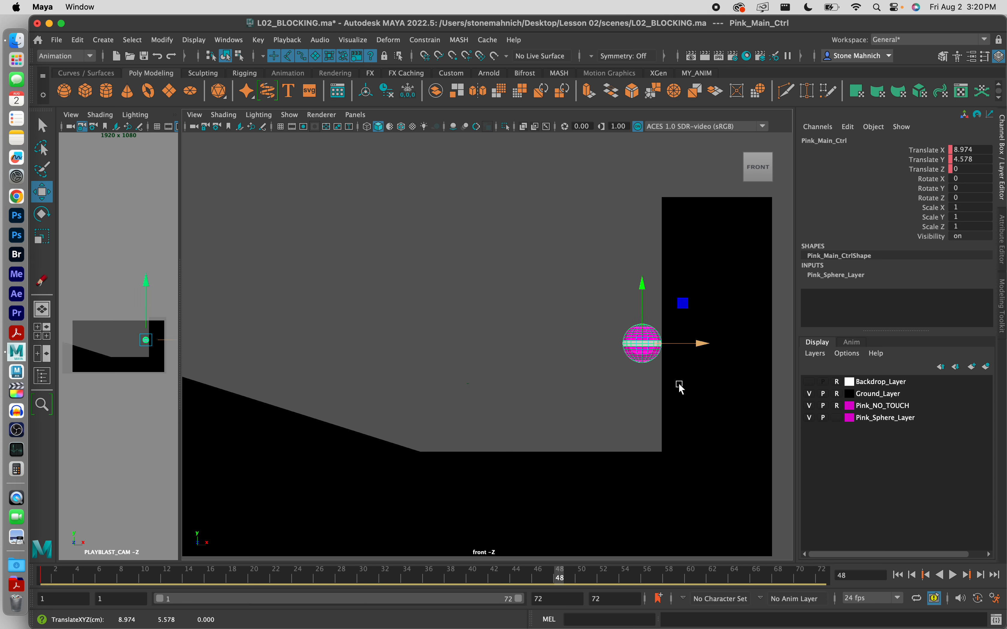
pyautogui.keyDown('alt'); pyautogui.moveTo(662, 408); pyautogui.dragTo(553, 405, button='middle'); pyautogui.keyUp('alt')
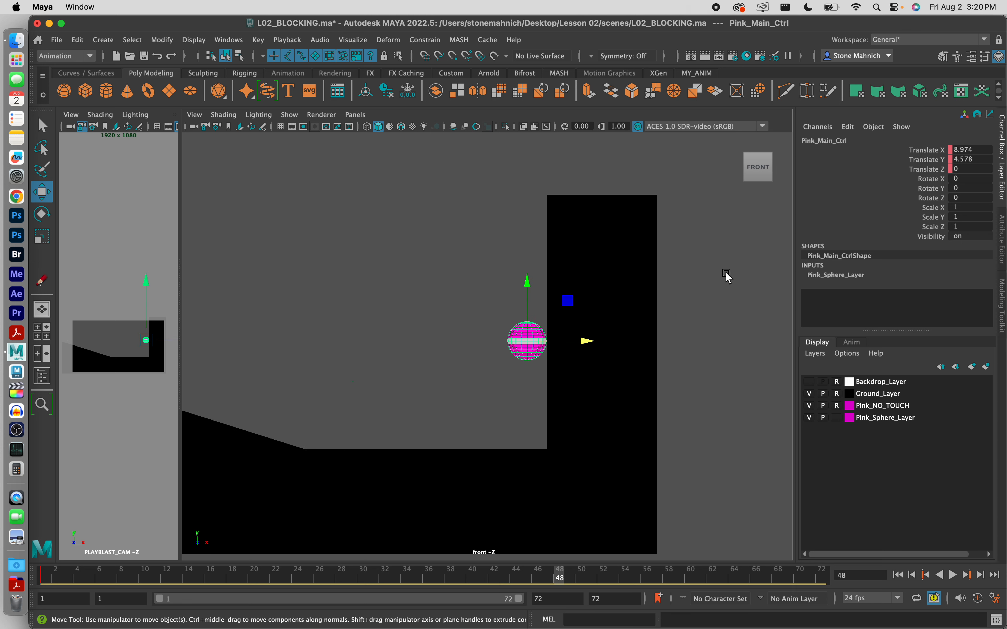
pyautogui.doubleClick(969, 159)
pyautogui.press('Return')
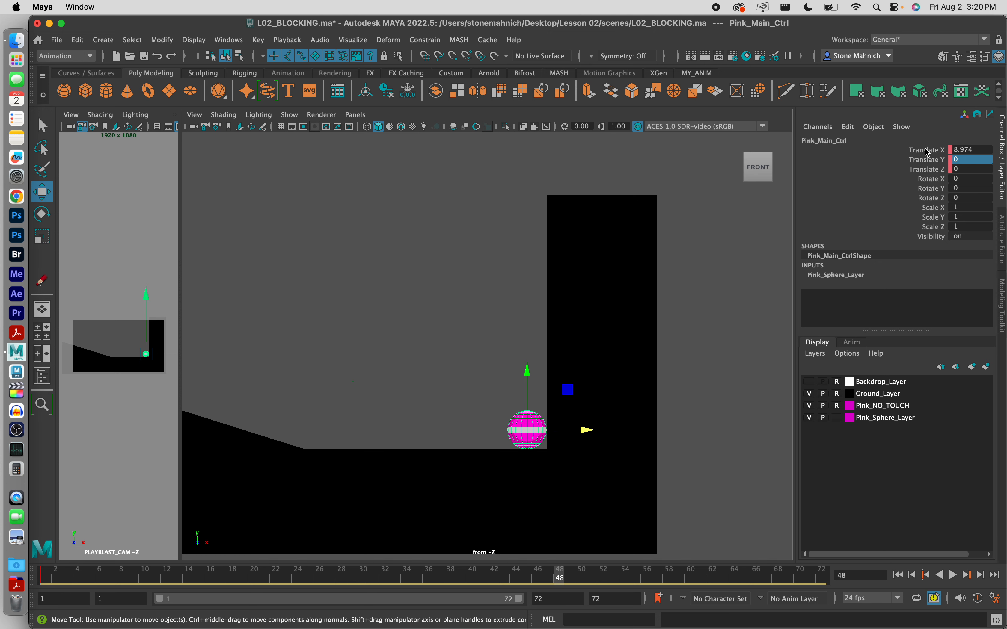
# - Inspect the pink sphere's contact with the wall and floor in a close-up front view
pyautogui.scroll(6, 546, 446)
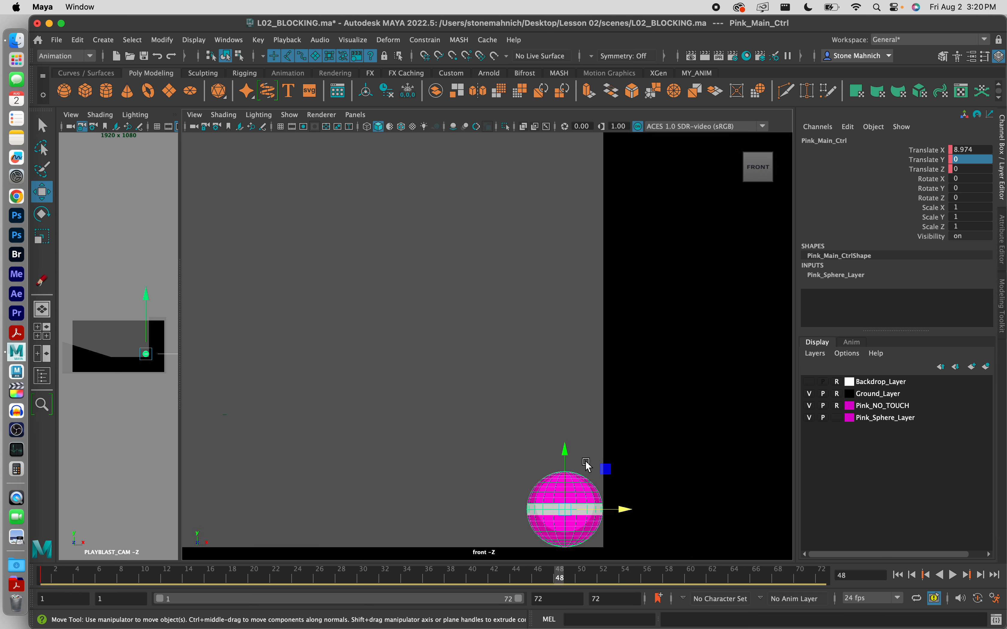
pyautogui.keyDown('alt'); pyautogui.moveTo(584, 461); pyautogui.dragTo(534, 243, button='middle'); pyautogui.keyUp('alt')
pyautogui.scroll(-3, 569, 320)
pyautogui.scroll(4, 568, 321)
pyautogui.scroll(5, 570, 324)
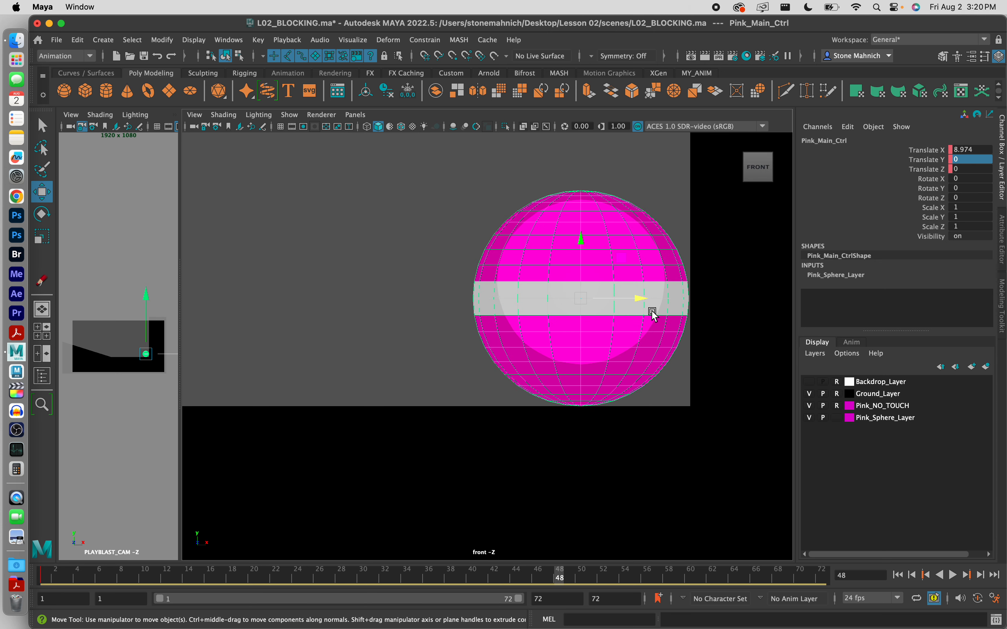
pyautogui.keyDown('alt'); pyautogui.moveTo(651, 312); pyautogui.dragTo(530, 339, button='middle'); pyautogui.keyUp('alt')
pyautogui.scroll(3, 530, 339)
pyautogui.scroll(2, 566, 333)
pyautogui.keyDown('alt'); pyautogui.moveTo(625, 348); pyautogui.dragTo(530, 360, button='middle'); pyautogui.keyUp('alt')
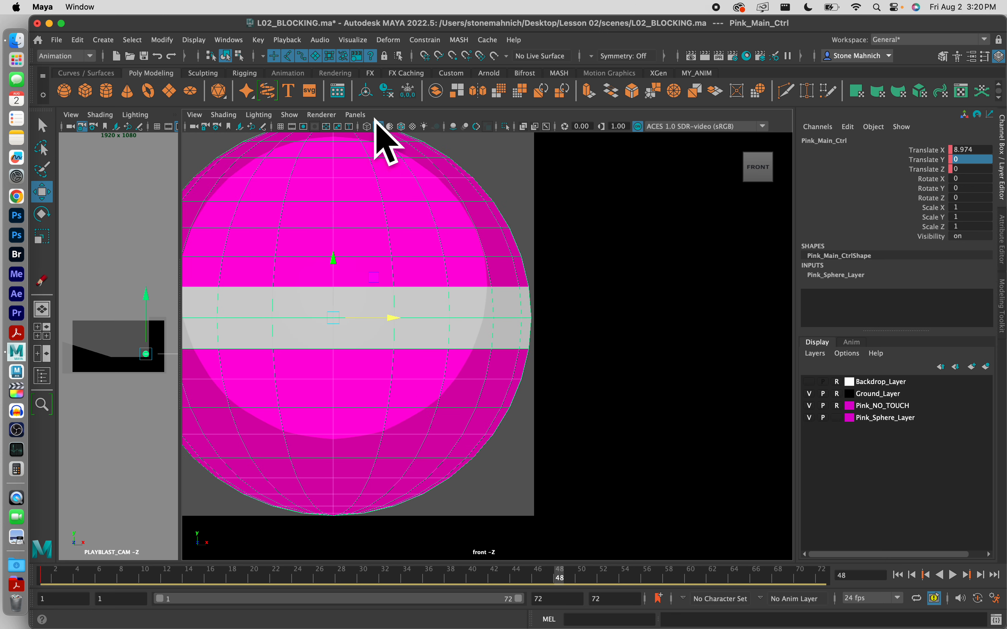
# - Move the pink sphere's control along X against the wall at frame 48, to Translate X 8.995
pyautogui.click(368, 128)
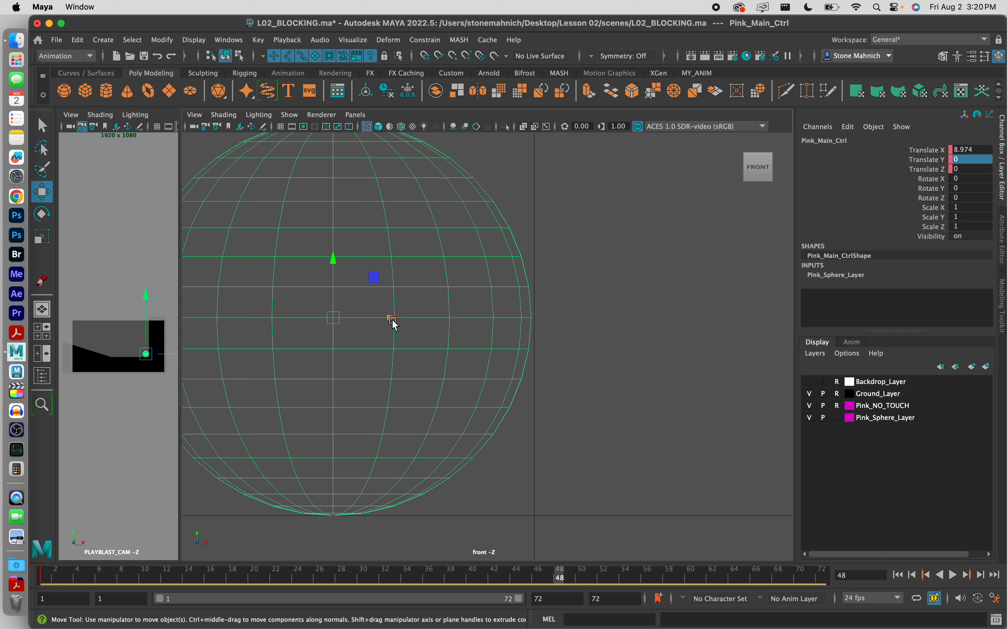
pyautogui.moveTo(393, 319); pyautogui.dragTo(396, 320)
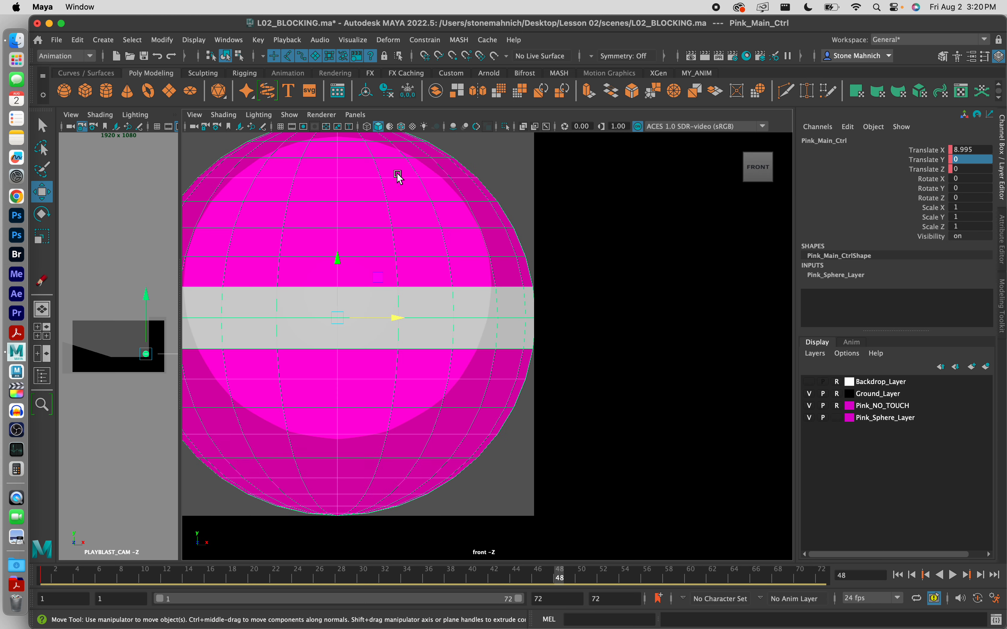
pyautogui.scroll(-10, 578, 319)
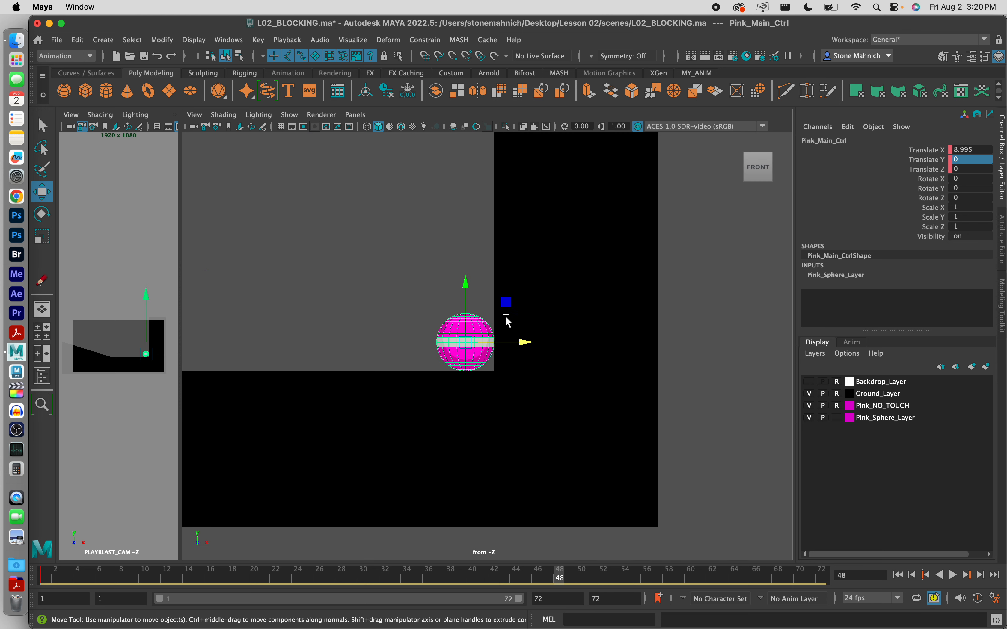
# - Frame the whole ramp, floor and wall together with the pink sphere in the front view
pyautogui.keyDown('alt'); pyautogui.moveTo(501, 307); pyautogui.dragTo(624, 347, button='middle'); pyautogui.keyUp('alt')
pyautogui.scroll(-1, 507, 320)
pyautogui.scroll(-2, 555, 331)
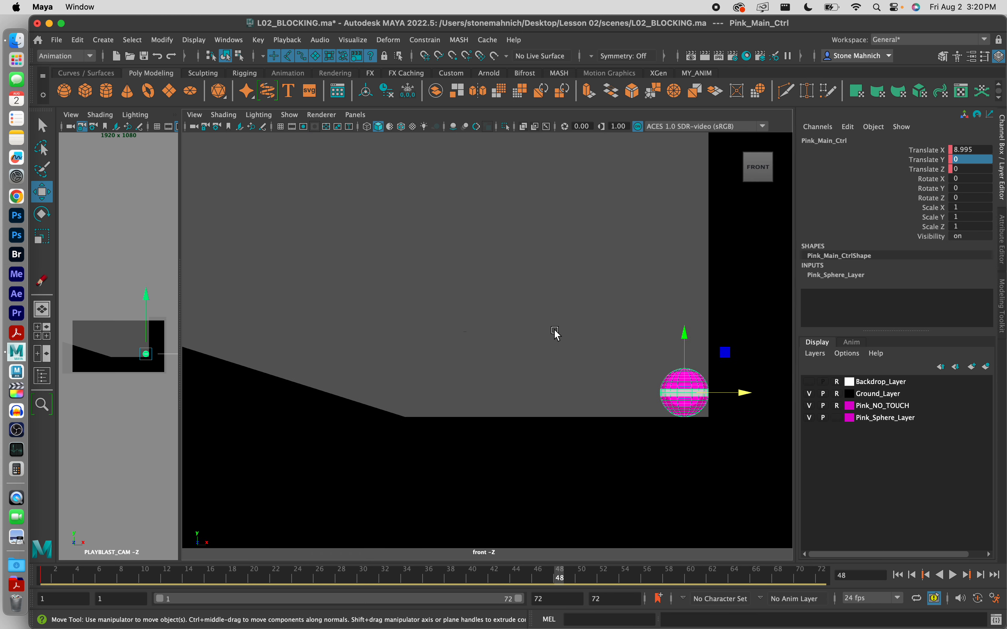
pyautogui.scroll(-1, 414, 310)
pyautogui.keyDown('alt'); pyautogui.moveTo(434, 317); pyautogui.dragTo(365, 294, button='middle'); pyautogui.keyUp('alt')
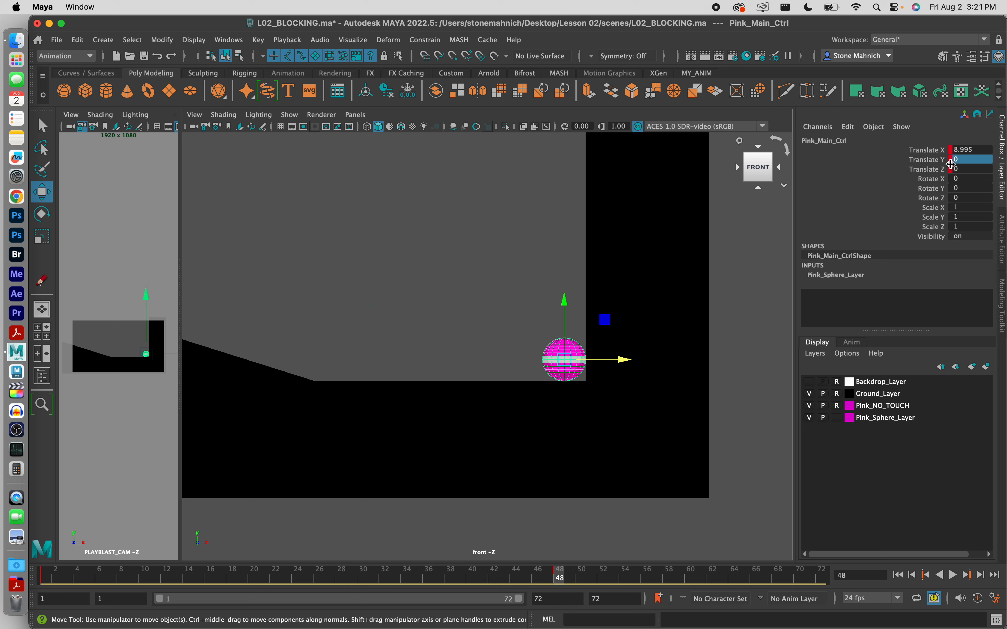
pyautogui.scroll(-3, 412, 265)
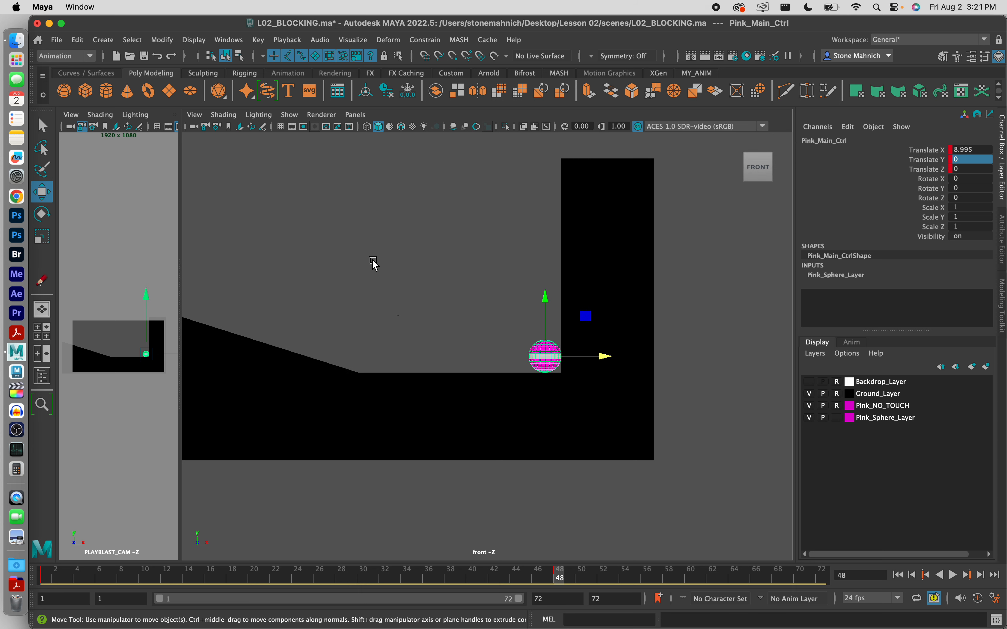
pyautogui.keyDown('alt'); pyautogui.moveTo(373, 264); pyautogui.dragTo(493, 288, button='middle'); pyautogui.keyUp('alt')
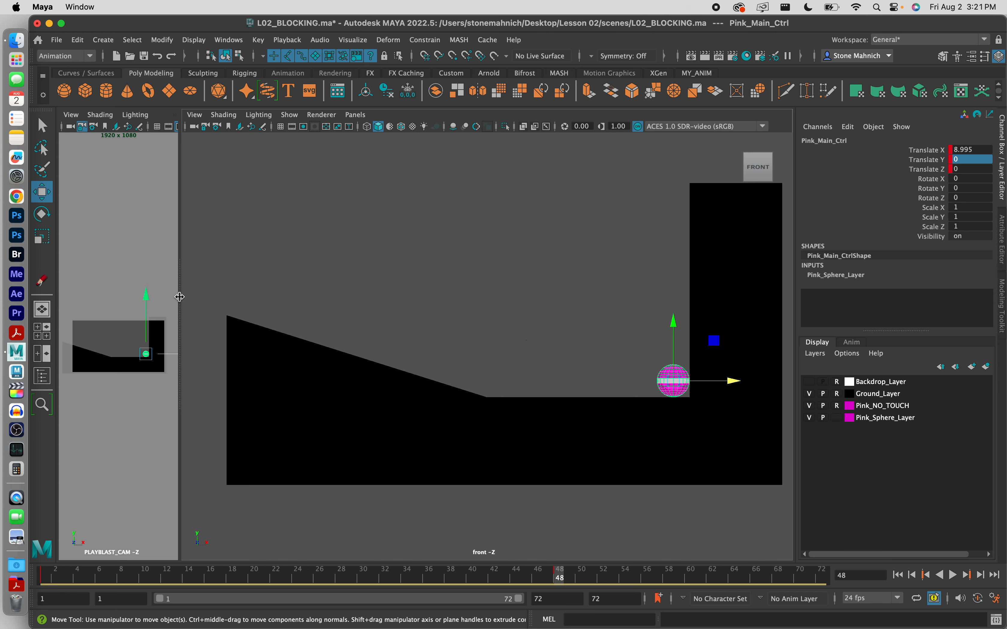
# - Play back the animation with the front view enlarged to review the sphere's travel from ramp to wall
pyautogui.moveTo(179, 297); pyautogui.dragTo(402, 332)
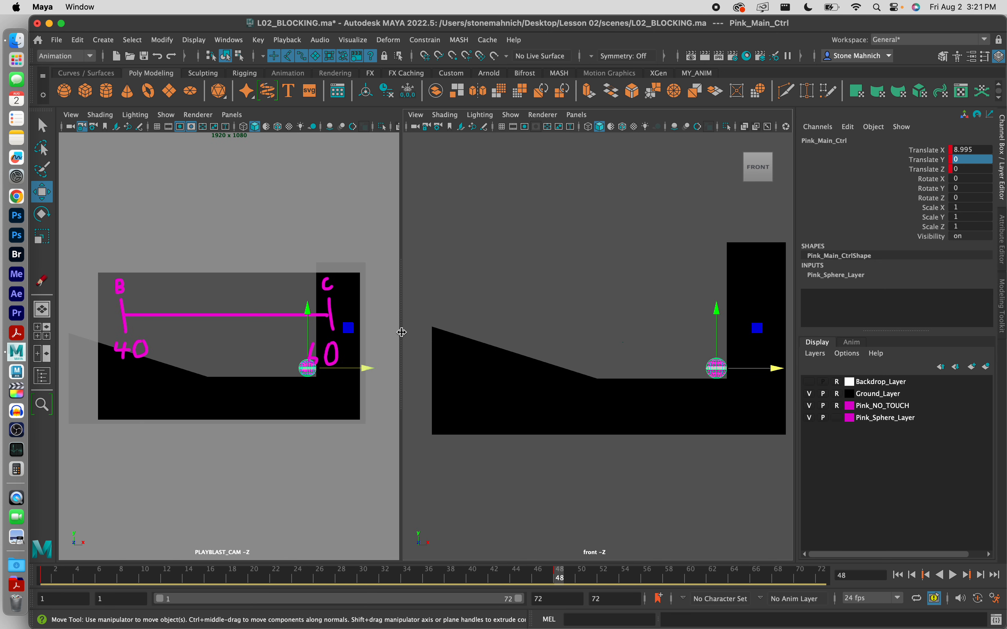
pyautogui.click(165, 116)
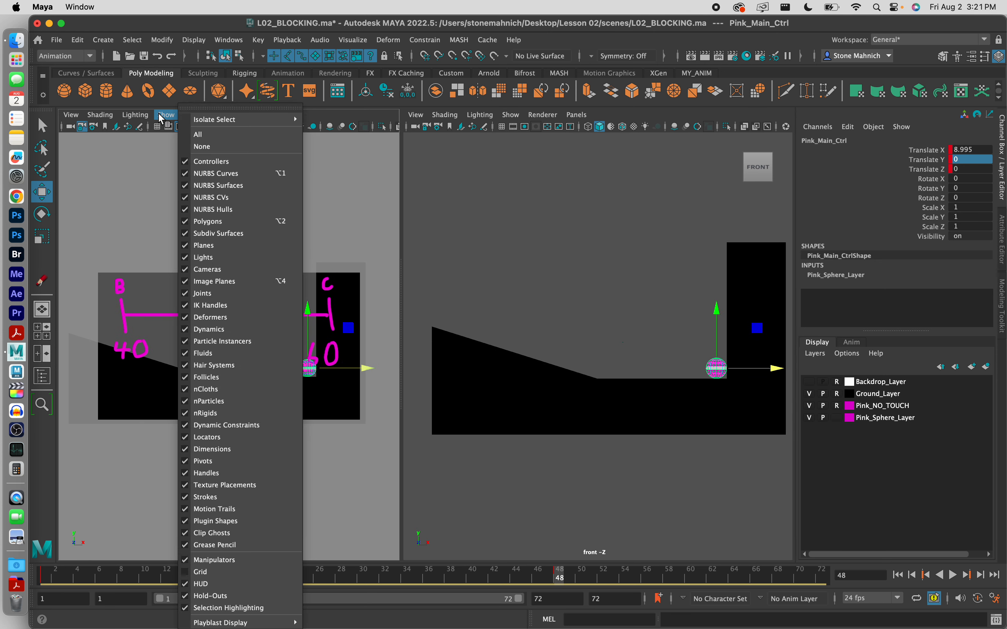
pyautogui.click(405, 285)
pyautogui.moveTo(401, 286); pyautogui.dragTo(164, 286)
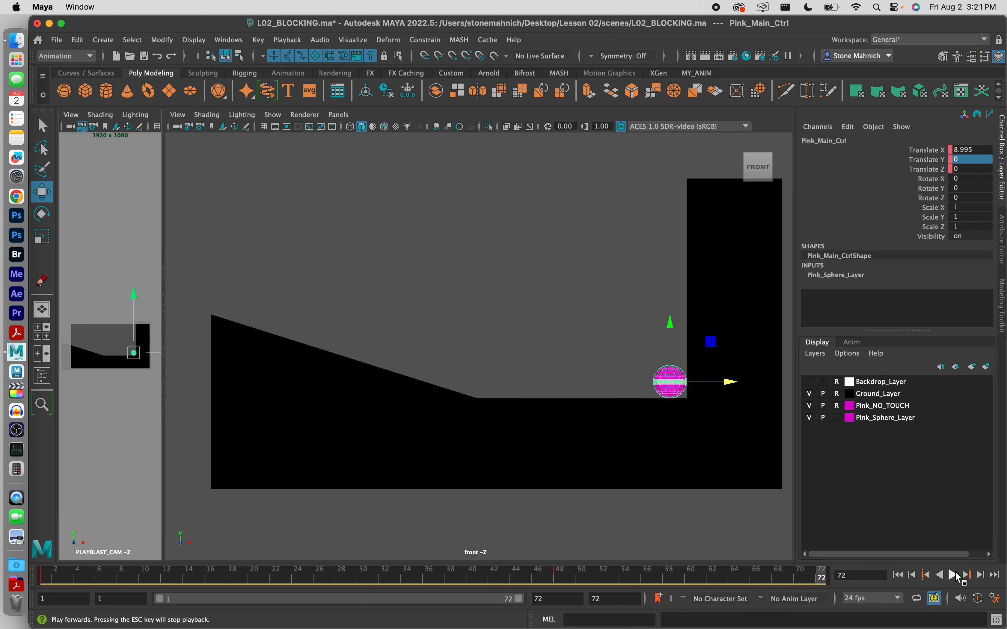
pyautogui.click(953, 576)
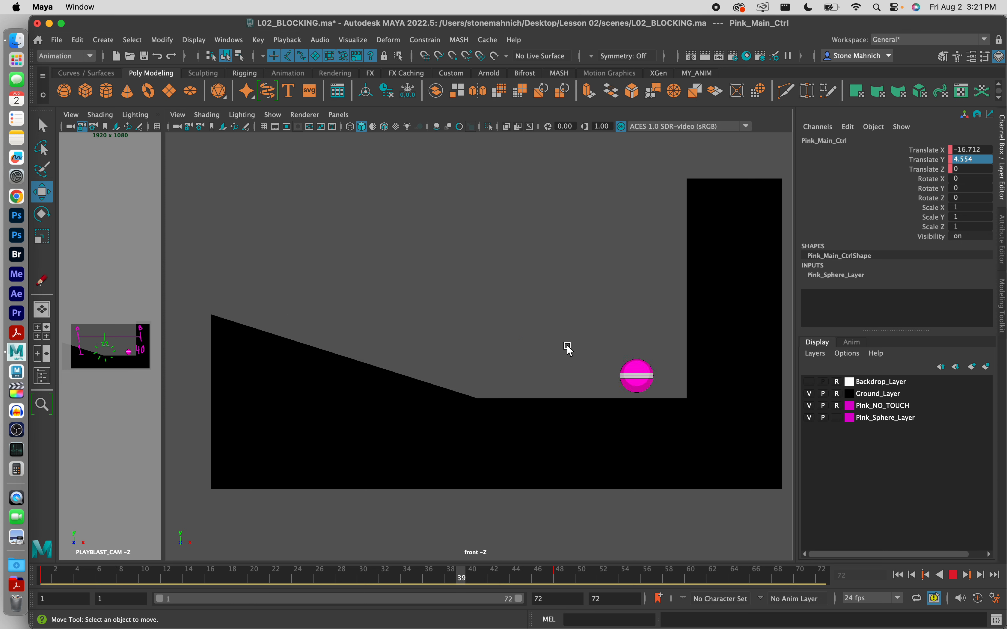
pyautogui.click(955, 575)
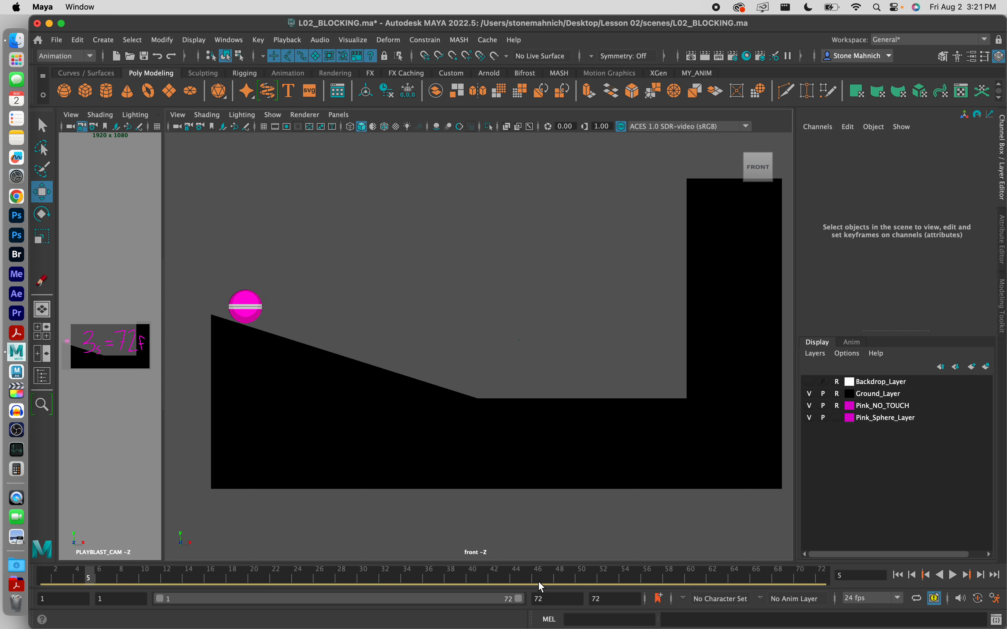
# - Reselect the pink sphere's main control and move its wall-contact key from frame 48 to frame 40
pyautogui.moveTo(292, 253); pyautogui.dragTo(233, 332)
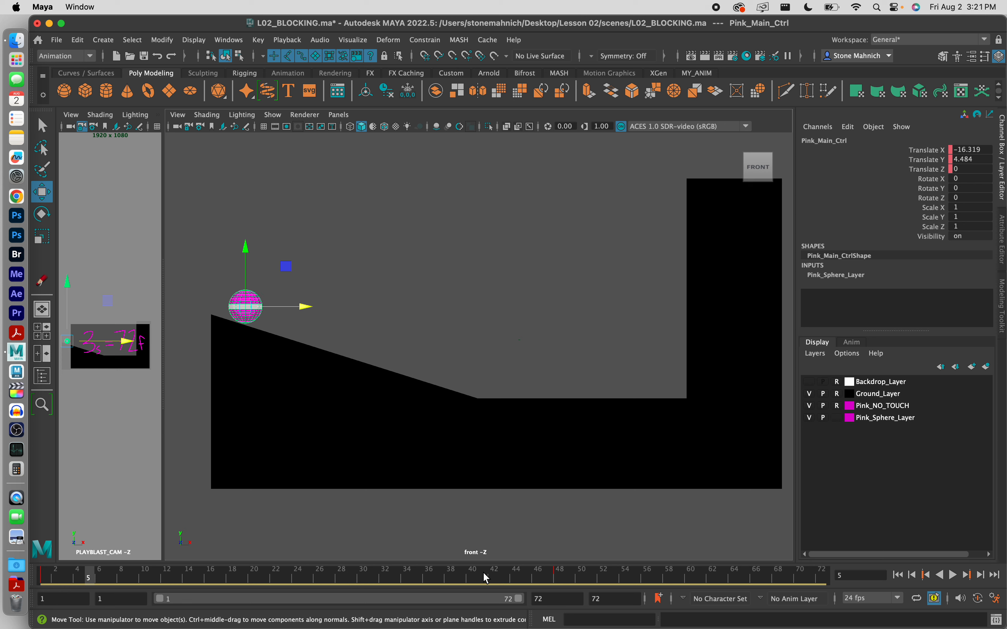
pyautogui.click(560, 579)
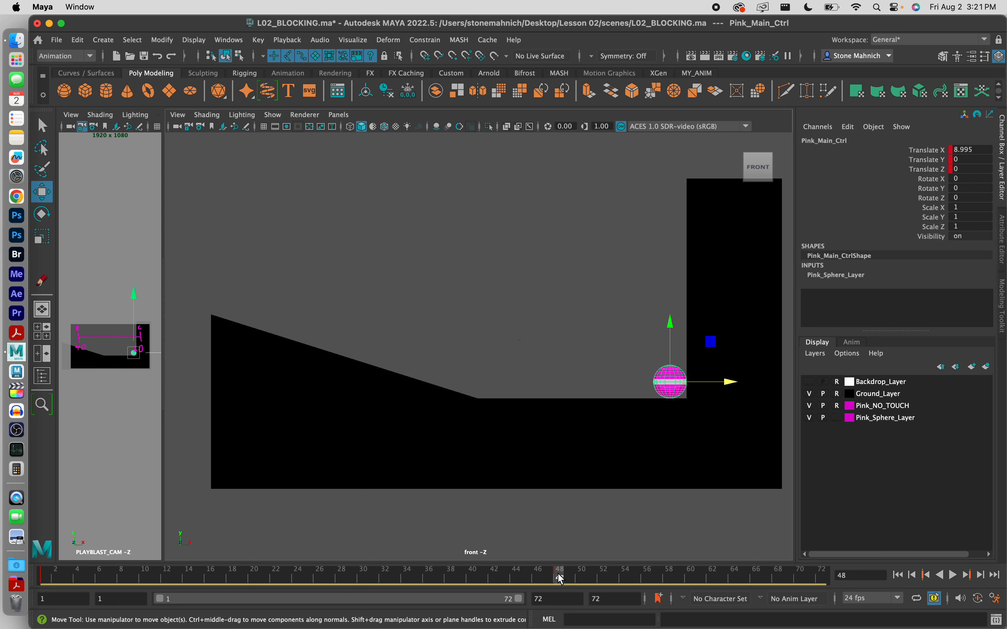
pyautogui.moveTo(559, 575)
pyautogui.mouseDown()
pyautogui.moveTo(526, 575)
pyautogui.moveTo(558, 575)
pyautogui.mouseUp()
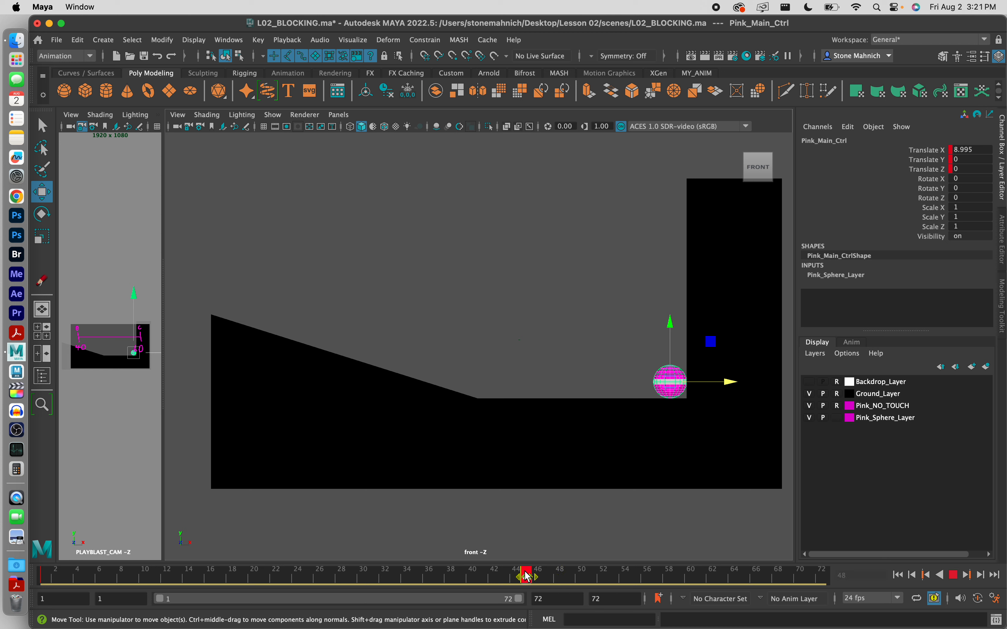
pyautogui.click(589, 576)
pyautogui.click(560, 577)
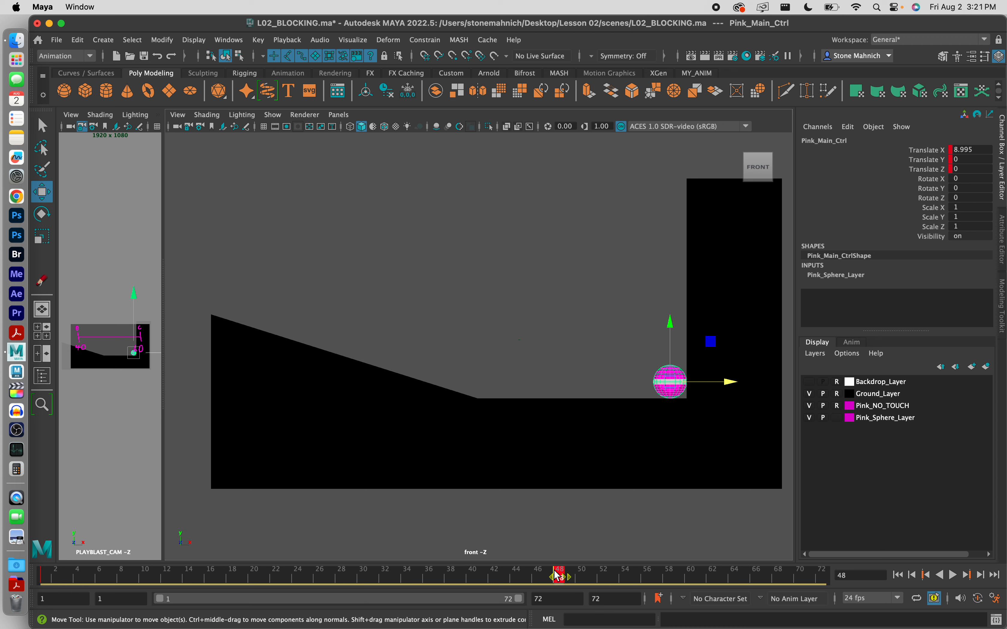
pyautogui.moveTo(560, 576); pyautogui.dragTo(476, 580)
pyautogui.click(472, 578)
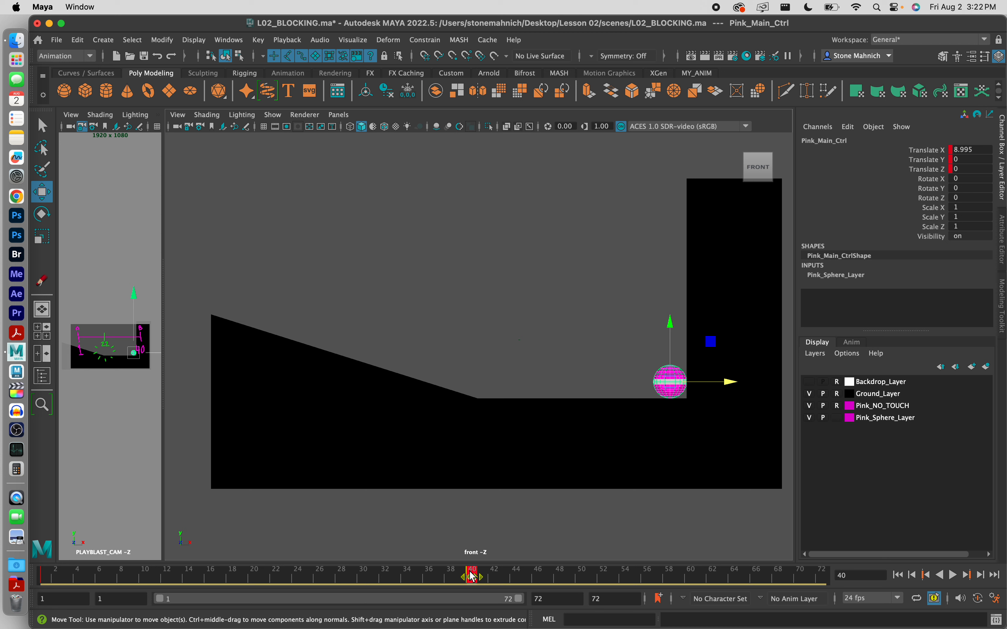
pyautogui.hotkey('alt', 'v')
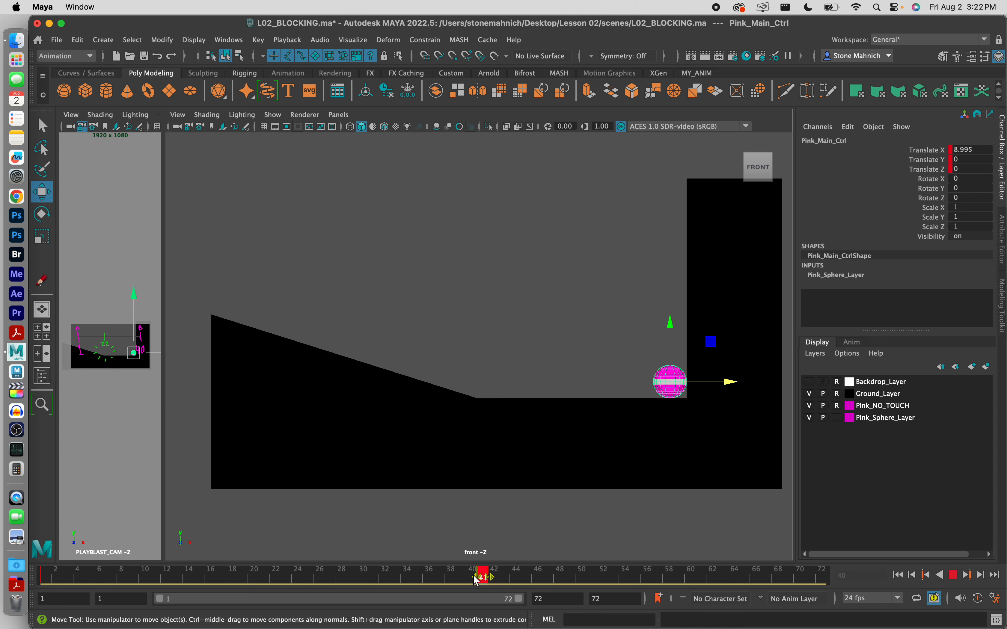
pyautogui.moveTo(474, 576); pyautogui.dragTo(470, 576)
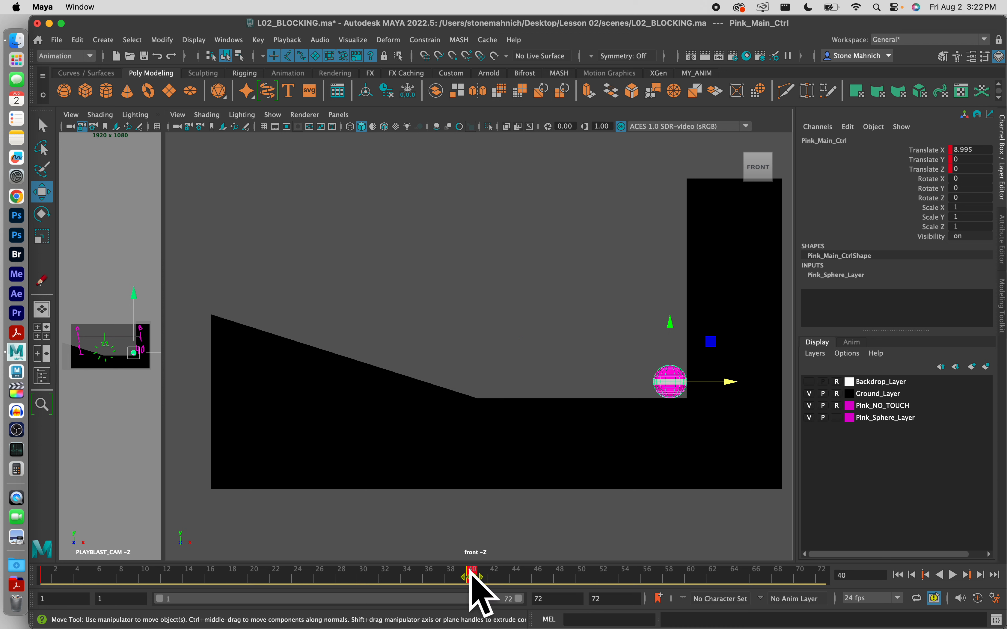
pyautogui.click(495, 577)
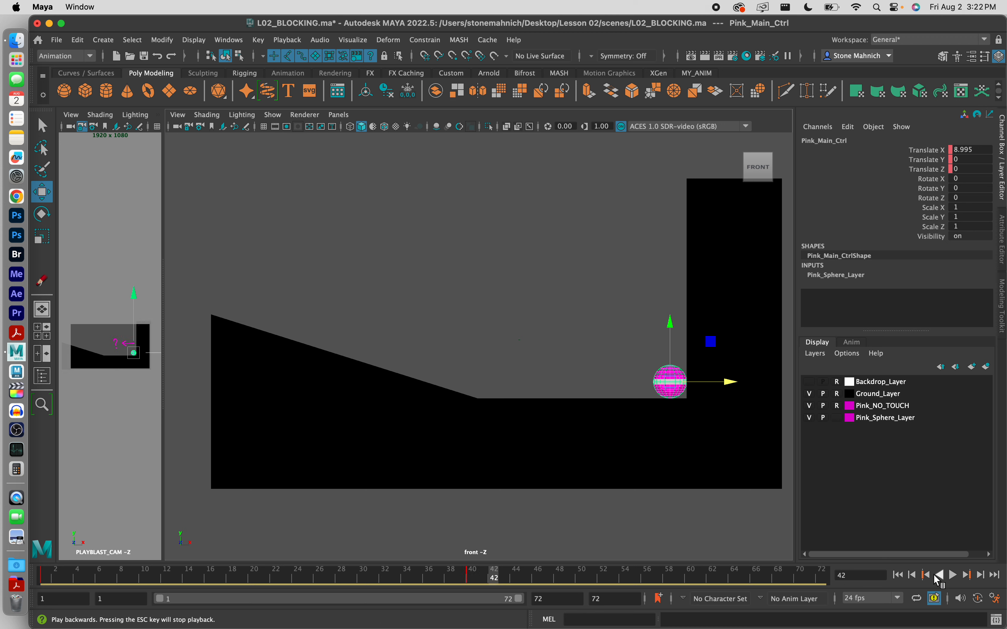
# - Play back the retimed animation and check the sphere's wall contact at frame 40
pyautogui.click(953, 575)
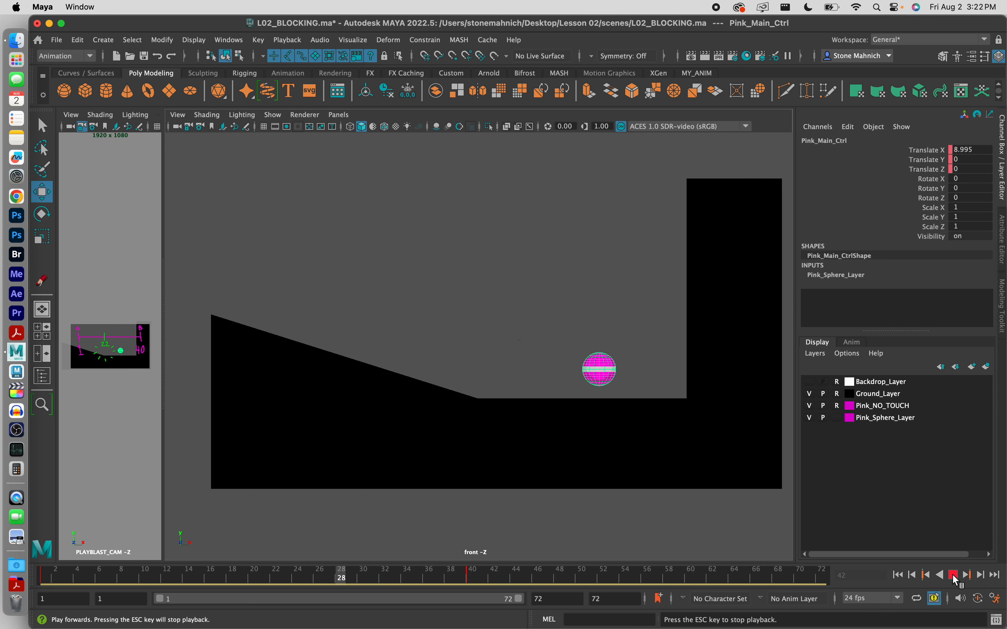
pyautogui.click(954, 575)
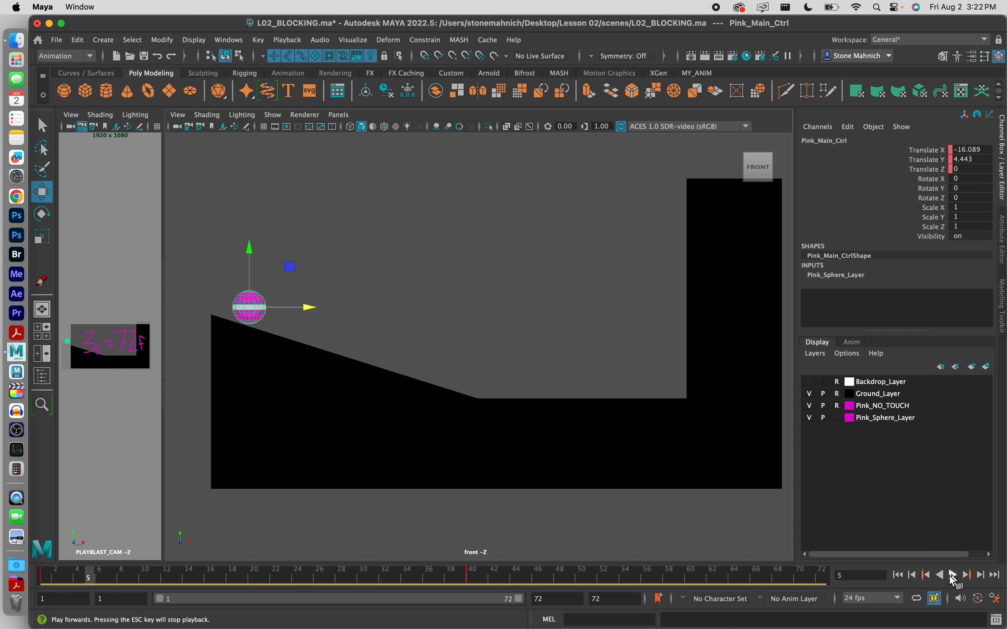
pyautogui.click(473, 573)
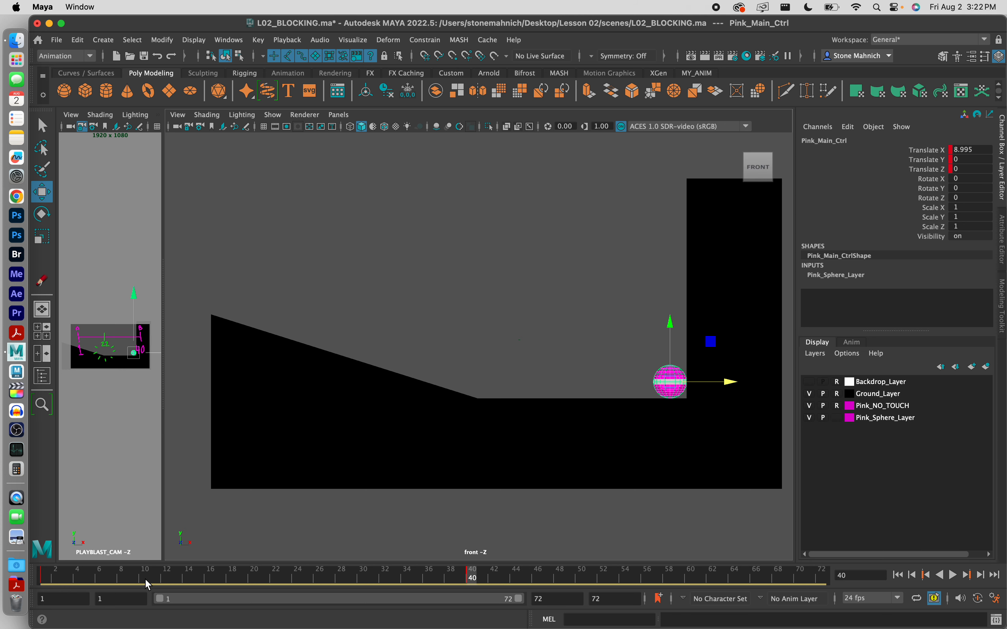
# - Return to frame 1, enlarge the PLAYBLAST_CAM view beside a narrow front view, and deselect the sphere's control
pyautogui.moveTo(144, 579); pyautogui.dragTo(44, 573)
pyautogui.moveTo(162, 332); pyautogui.dragTo(572, 375)
pyautogui.click(298, 313)
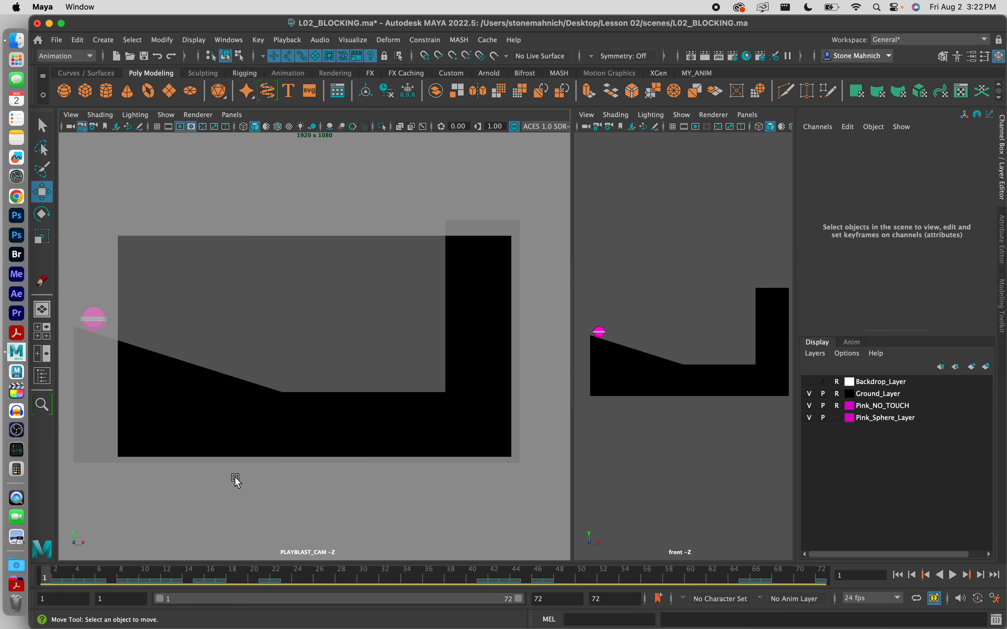
# - Scrub between frames 13 and 16 to review the handwritten A-to-B timing notes, stopping at frame 15
pyautogui.click(181, 577)
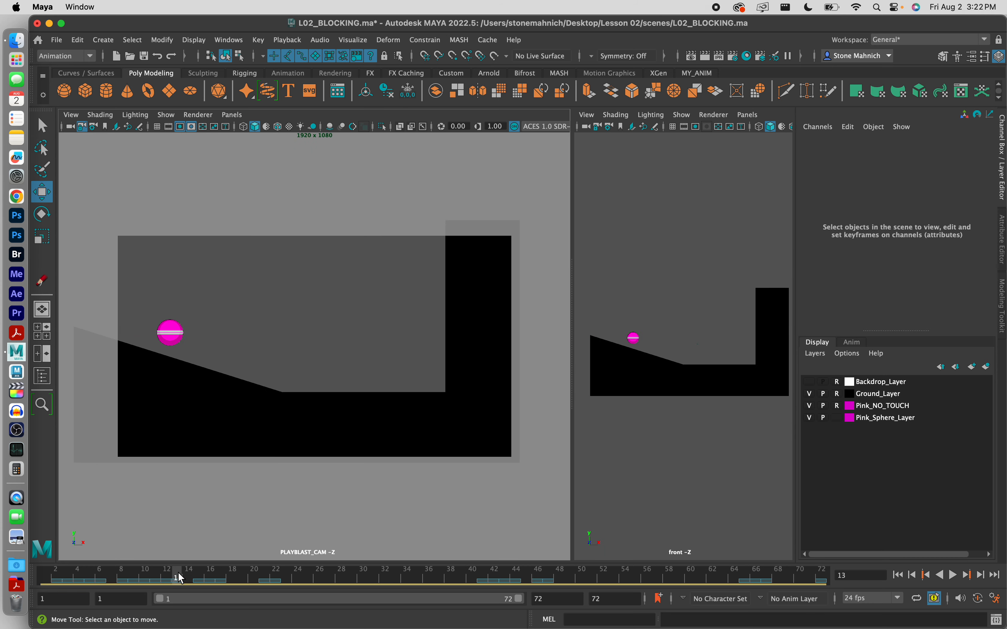
pyautogui.click(201, 582)
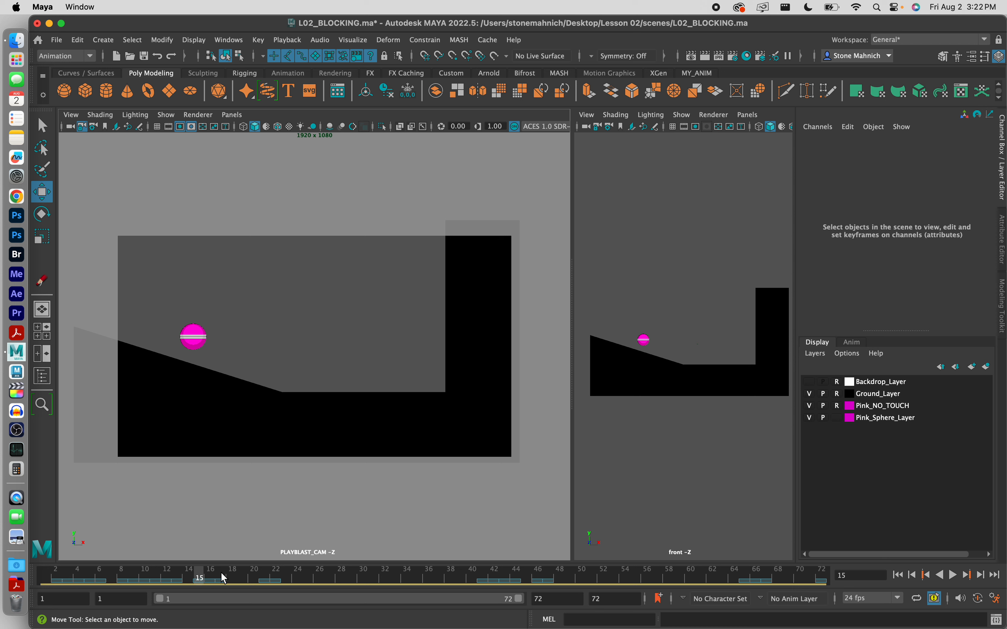
pyautogui.click(213, 574)
pyautogui.moveTo(194, 573); pyautogui.dragTo(180, 580)
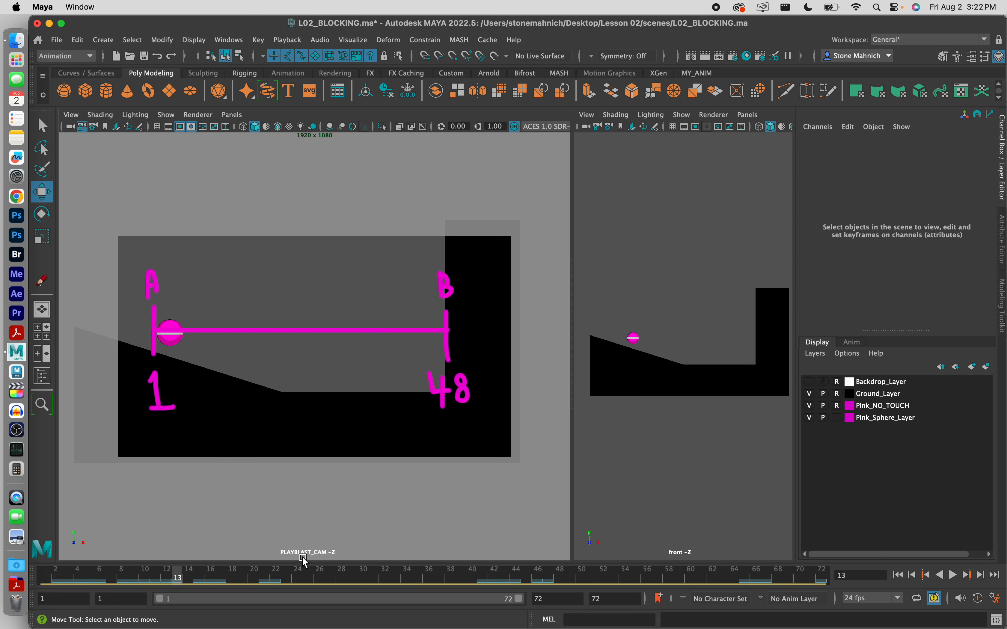
pyautogui.click(199, 578)
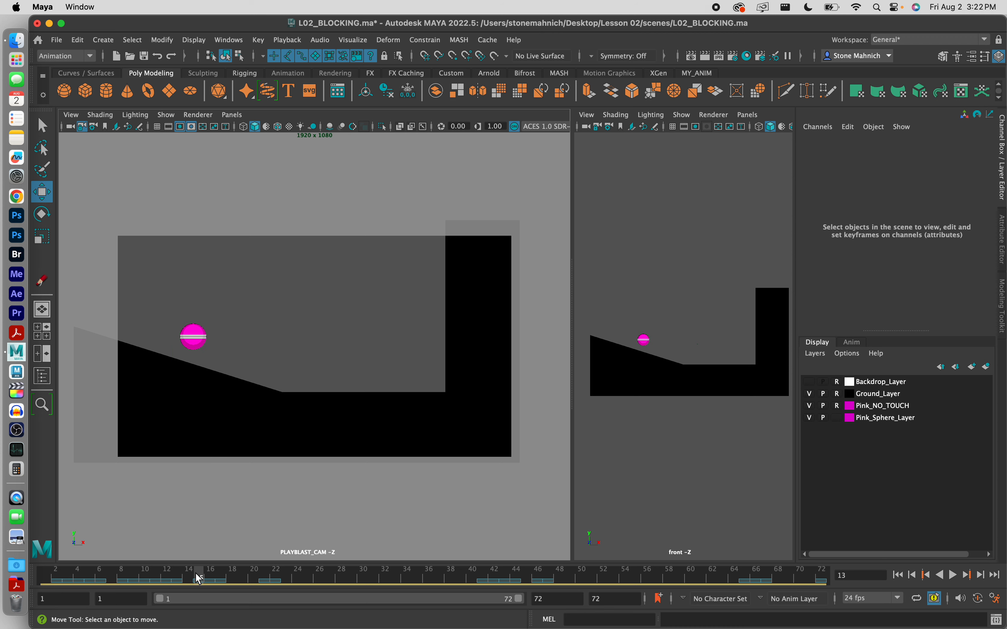
pyautogui.click(212, 579)
pyautogui.moveTo(211, 579)
pyautogui.mouseDown()
pyautogui.moveTo(198, 577)
pyautogui.moveTo(225, 577)
pyautogui.moveTo(187, 579)
pyautogui.moveTo(200, 579)
pyautogui.mouseUp()
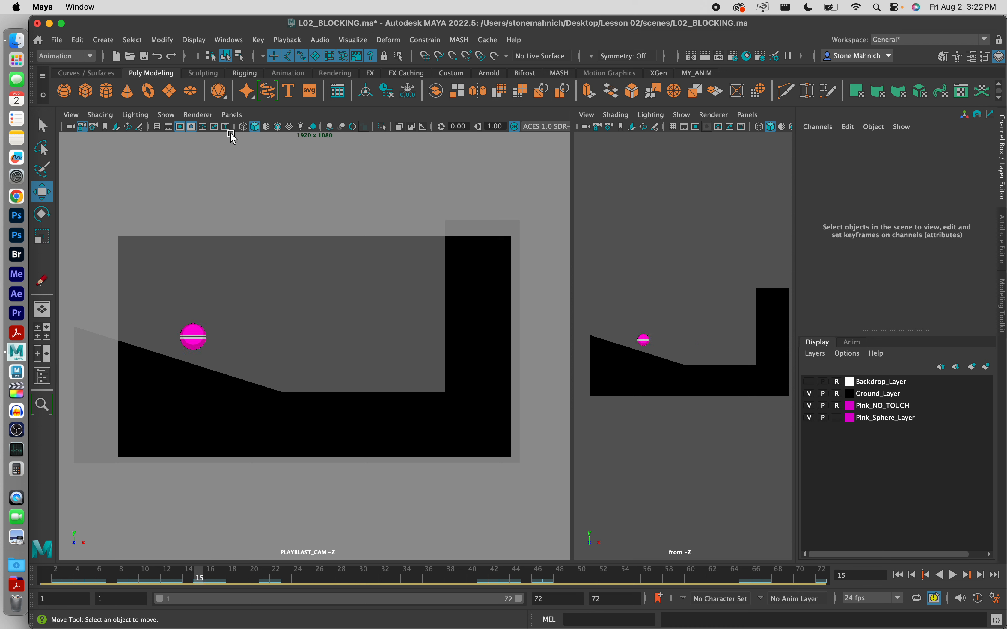
# - Sketch a Grease Pencil cross above the ramp at frame 15, remove that drawing frame, and return to the Select tool
pyautogui.click(42, 281)
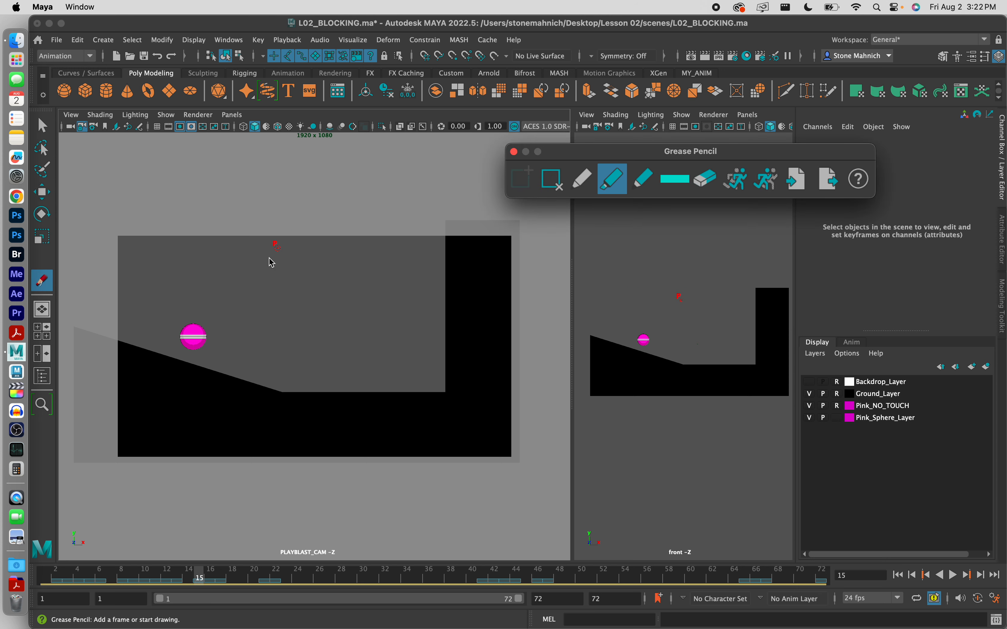
pyautogui.click(160, 244)
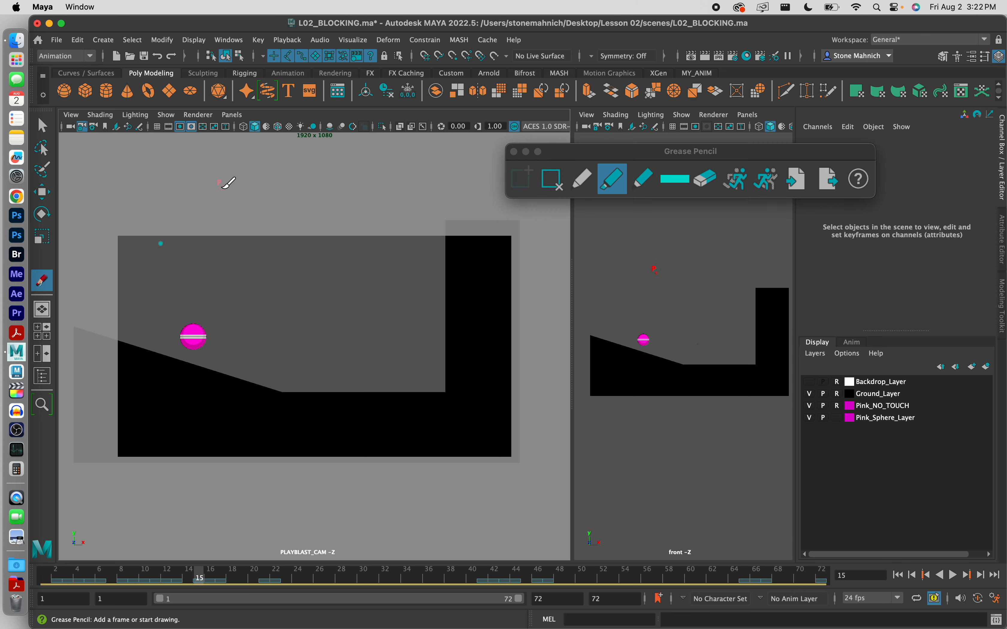
pyautogui.moveTo(220, 187)
pyautogui.mouseDown()
pyautogui.moveTo(252, 211)
pyautogui.moveTo(205, 213)
pyautogui.mouseUp()
pyautogui.click(552, 180)
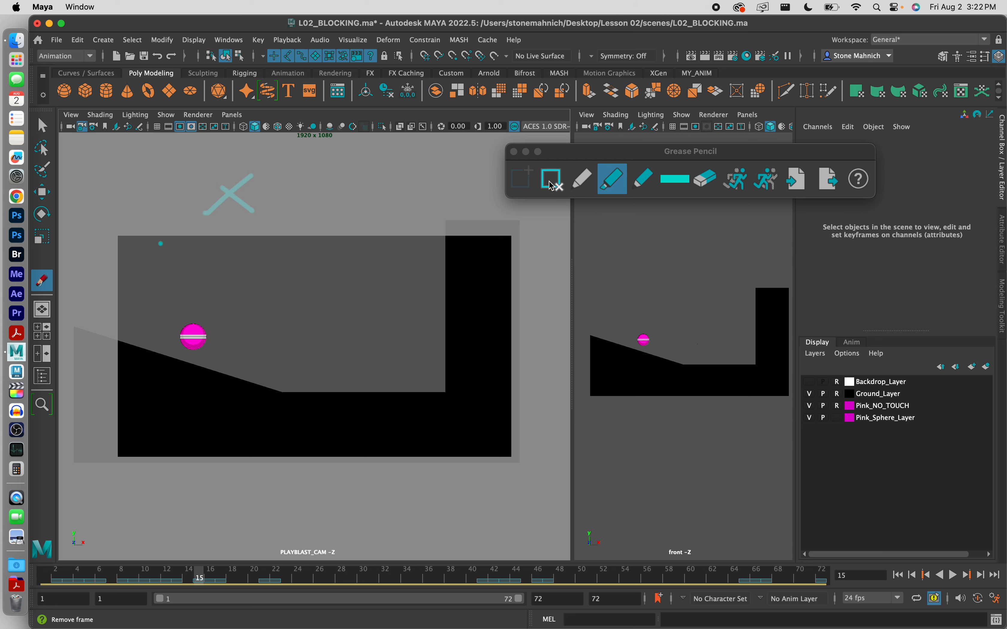
pyautogui.click(515, 151)
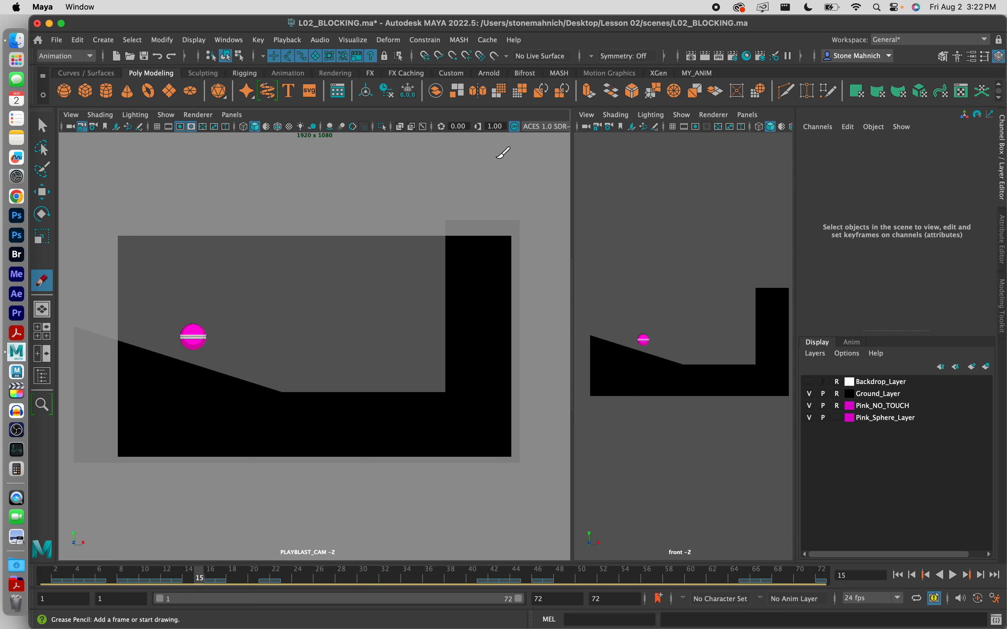
pyautogui.click(42, 125)
# - Advance through frames 16 to 18 to review the handwritten timing note and the mark at the ramp's foot
pyautogui.click(217, 575)
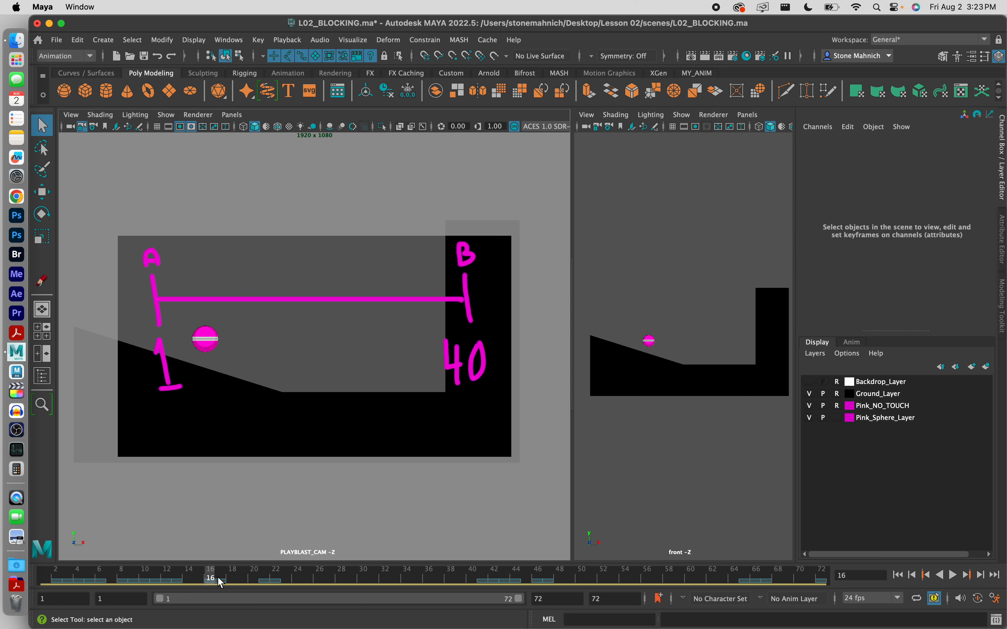
pyautogui.moveTo(220, 580)
pyautogui.mouseDown()
pyautogui.moveTo(181, 578)
pyautogui.moveTo(241, 579)
pyautogui.moveTo(137, 580)
pyautogui.moveTo(241, 582)
pyautogui.moveTo(240, 593)
pyautogui.moveTo(213, 591)
pyautogui.moveTo(232, 580)
pyautogui.mouseUp()
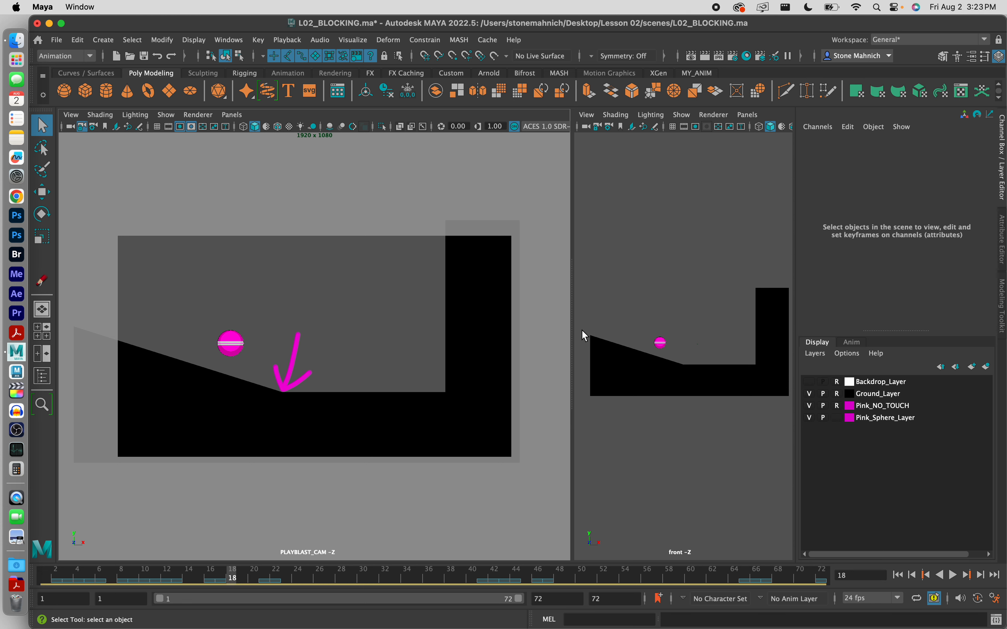
# - At frame 22 in an enlarged front view, lower the pink ball's control to the ramp's foot and set its Translate Y to 0
pyautogui.moveTo(572, 329); pyautogui.dragTo(221, 337)
pyautogui.moveTo(254, 581); pyautogui.dragTo(280, 582)
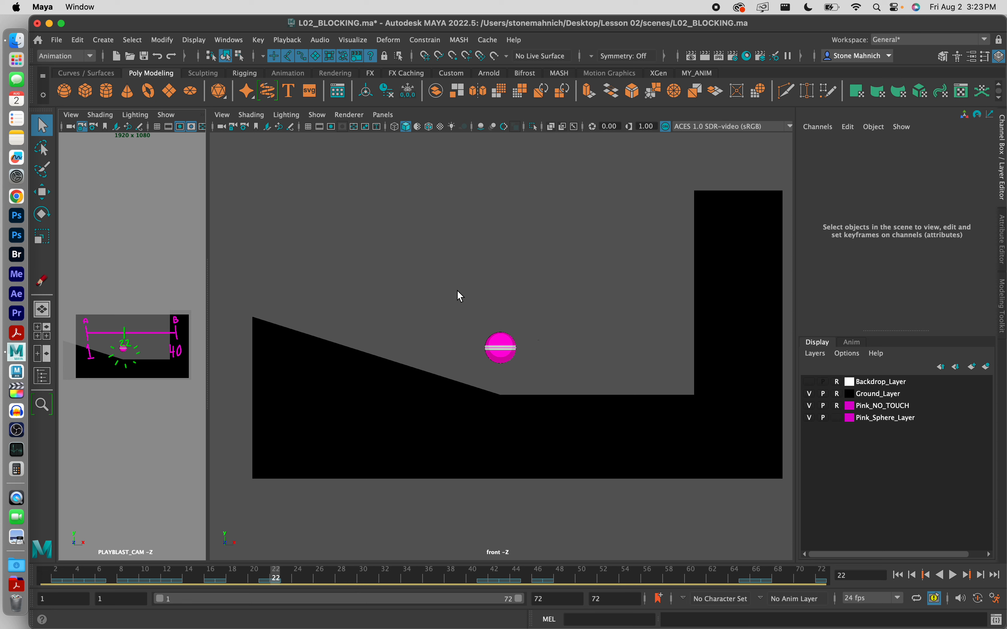
pyautogui.moveTo(459, 292); pyautogui.dragTo(546, 374)
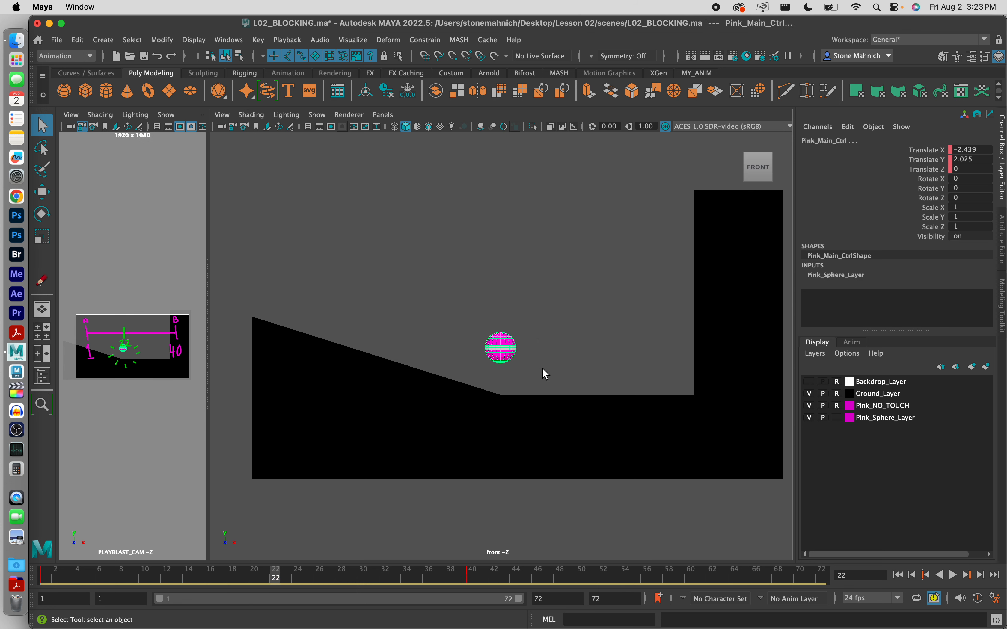
pyautogui.press('w')
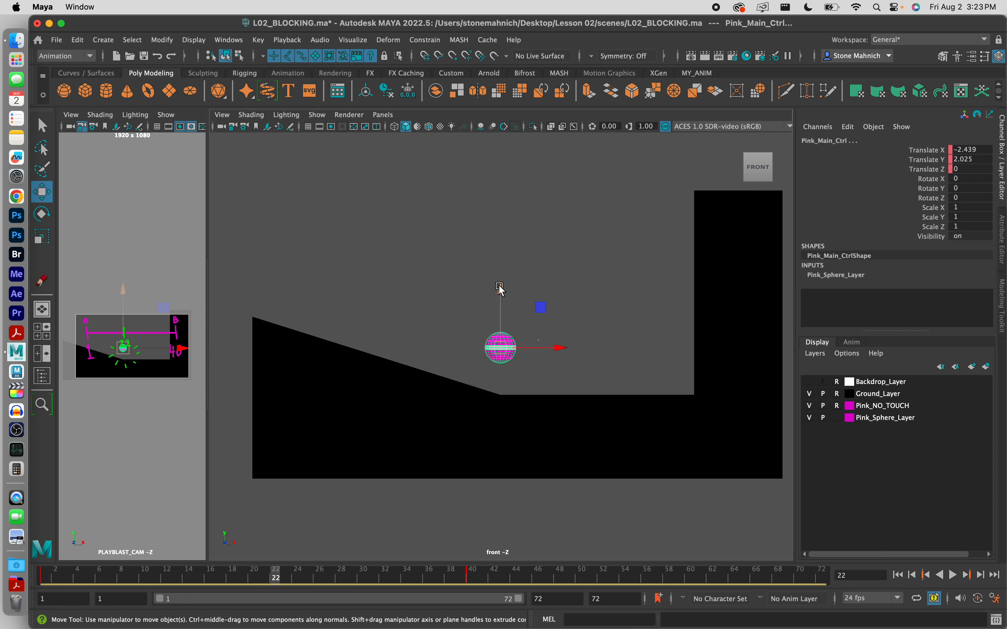
pyautogui.moveTo(500, 287); pyautogui.dragTo(500, 318)
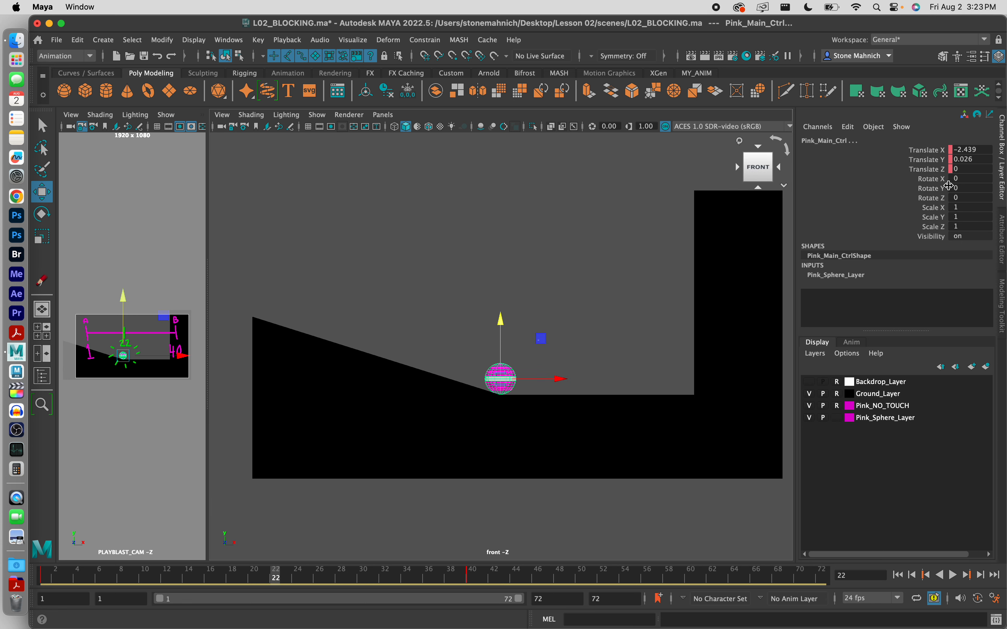
pyautogui.doubleClick(976, 160)
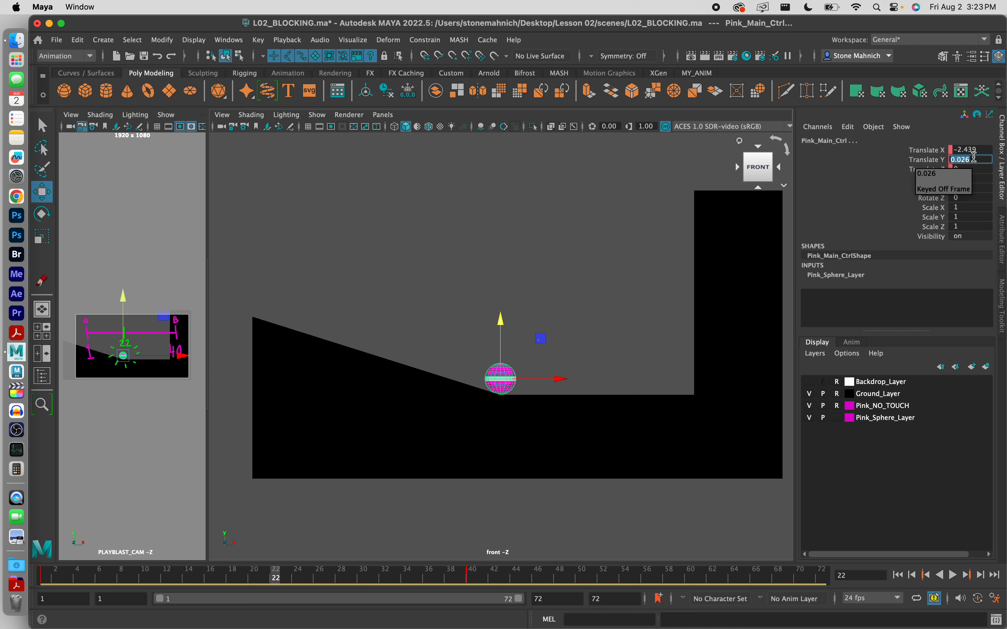
pyautogui.write('0')
pyautogui.press('Return')
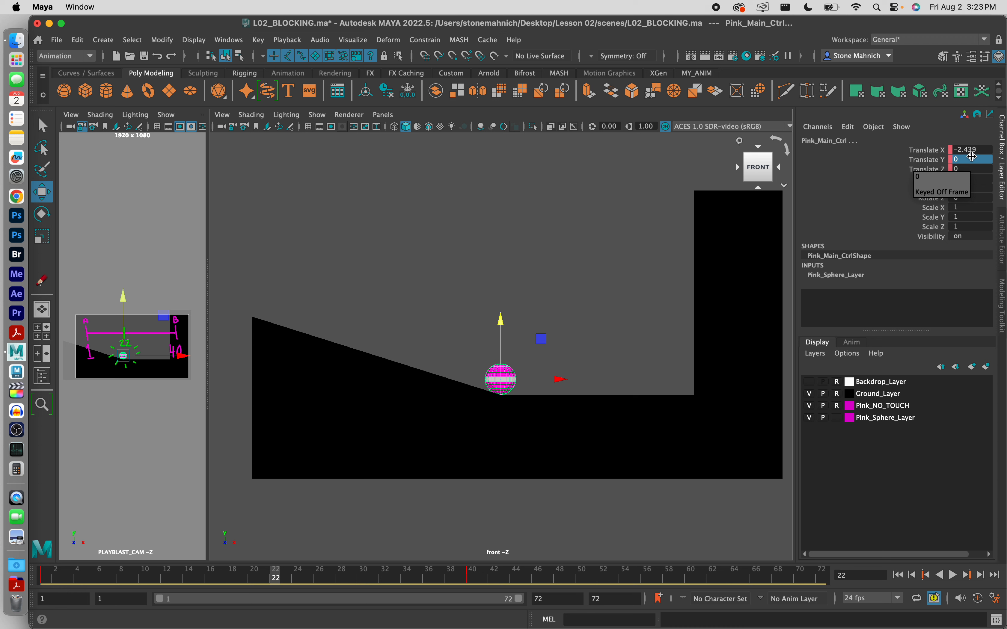
# - Key only the Translate Y channel of the ball's control at frame 22
pyautogui.click(931, 160)
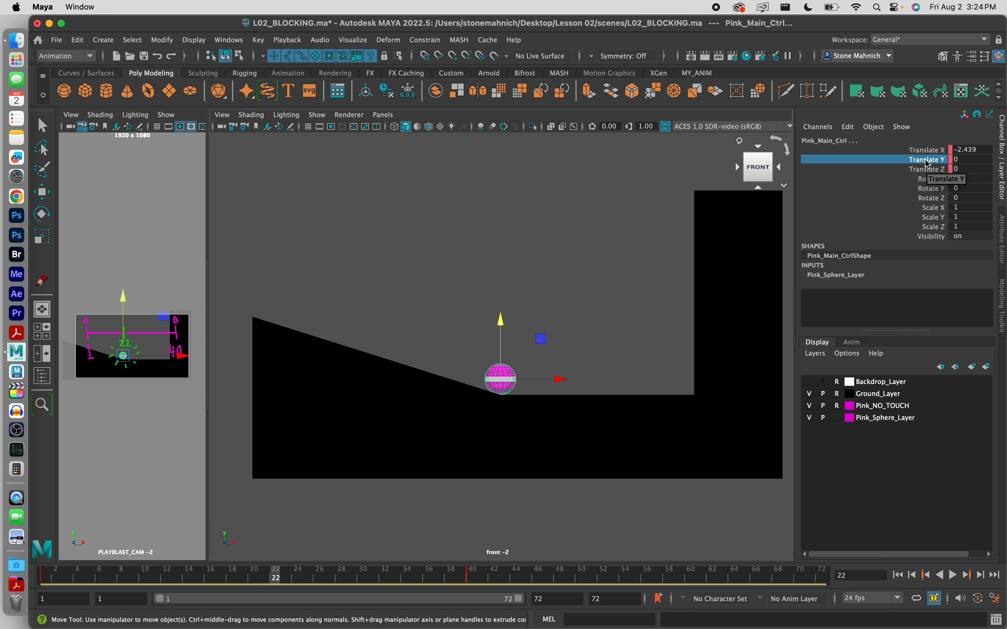
pyautogui.rightClick(927, 163)
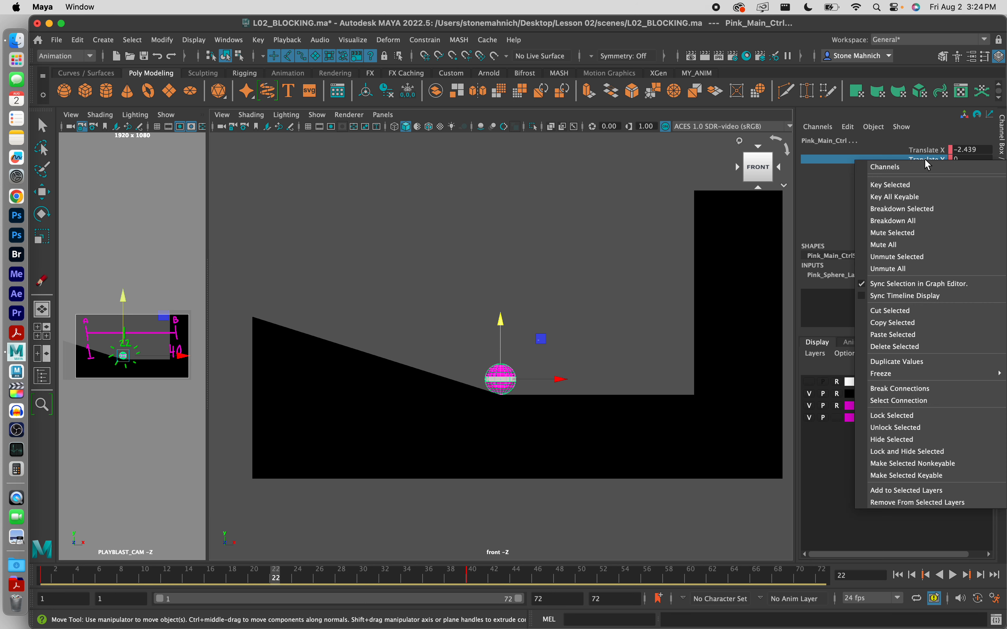
pyautogui.click(924, 185)
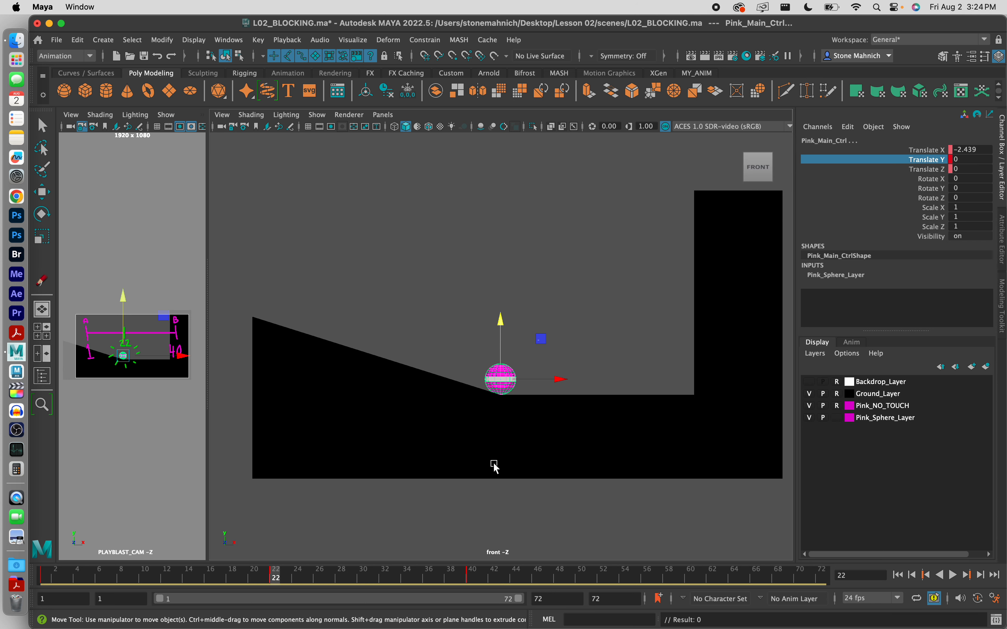
# - Widen the front view, deselect the ball, and play the animation to review its path down the ramp to the wall
pyautogui.moveTo(207, 335); pyautogui.dragTo(158, 334)
pyautogui.click(197, 333)
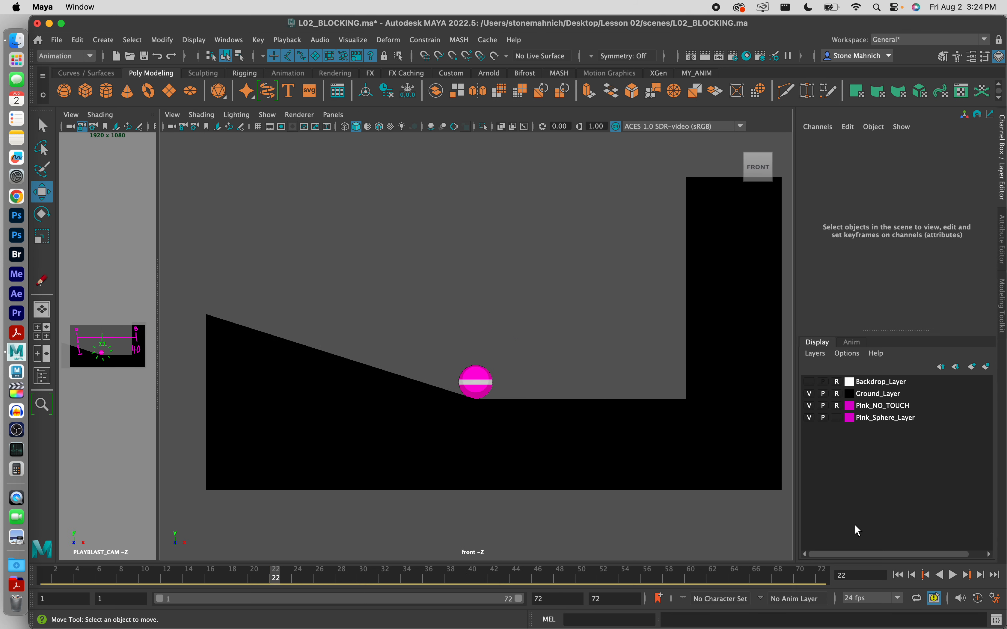
pyautogui.click(962, 574)
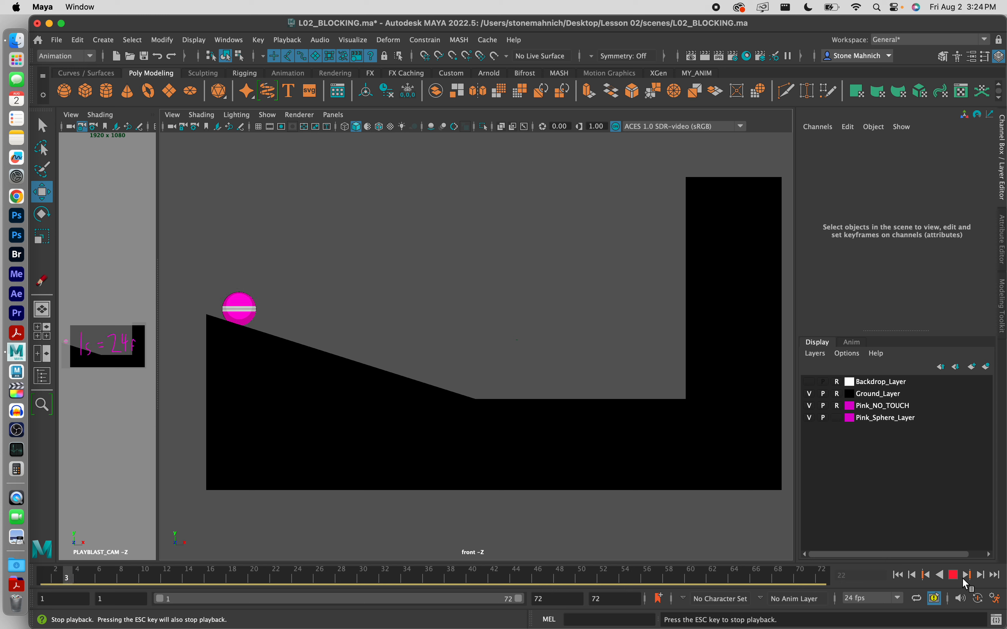
pyautogui.click(954, 576)
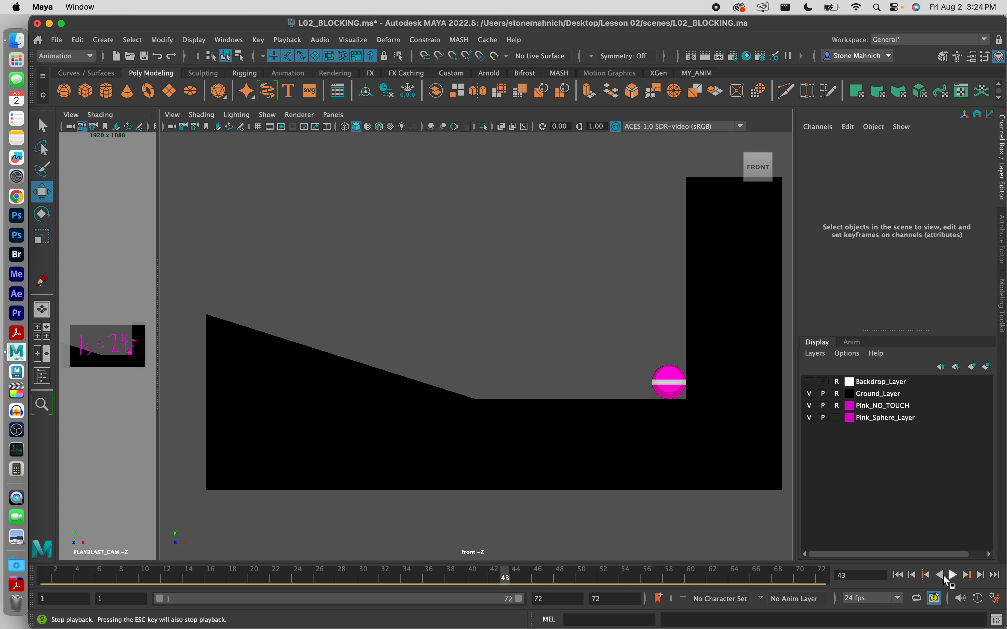
# - Enlarge the PLAYBLAST_CAM view and scrub to frame 22 to examine the ball's contact with the ramp's foot
pyautogui.moveTo(160, 320); pyautogui.dragTo(371, 345)
pyautogui.moveTo(538, 352); pyautogui.dragTo(665, 351)
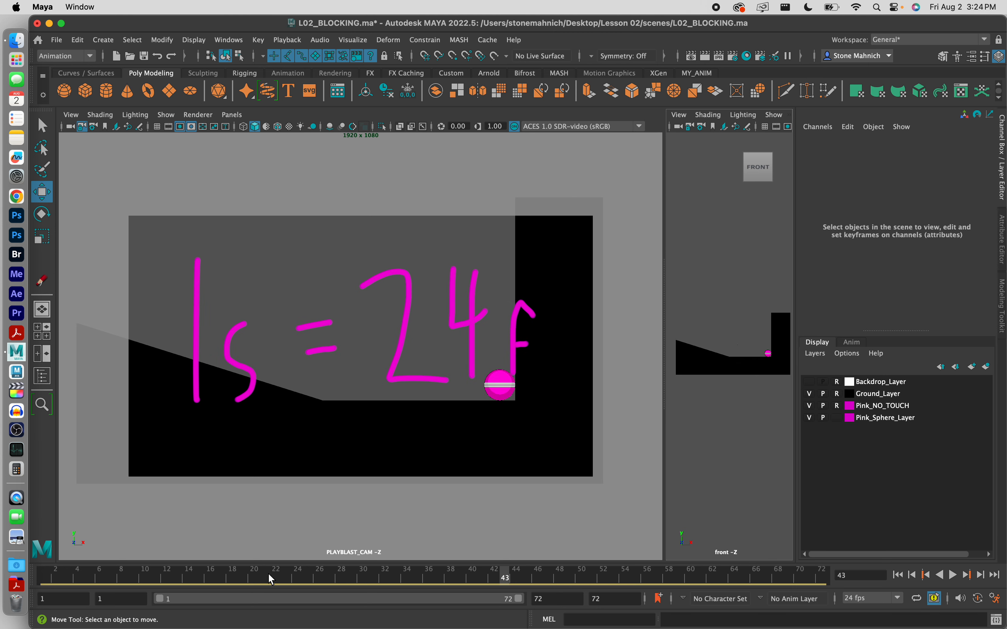
pyautogui.click(268, 574)
pyautogui.click(276, 258)
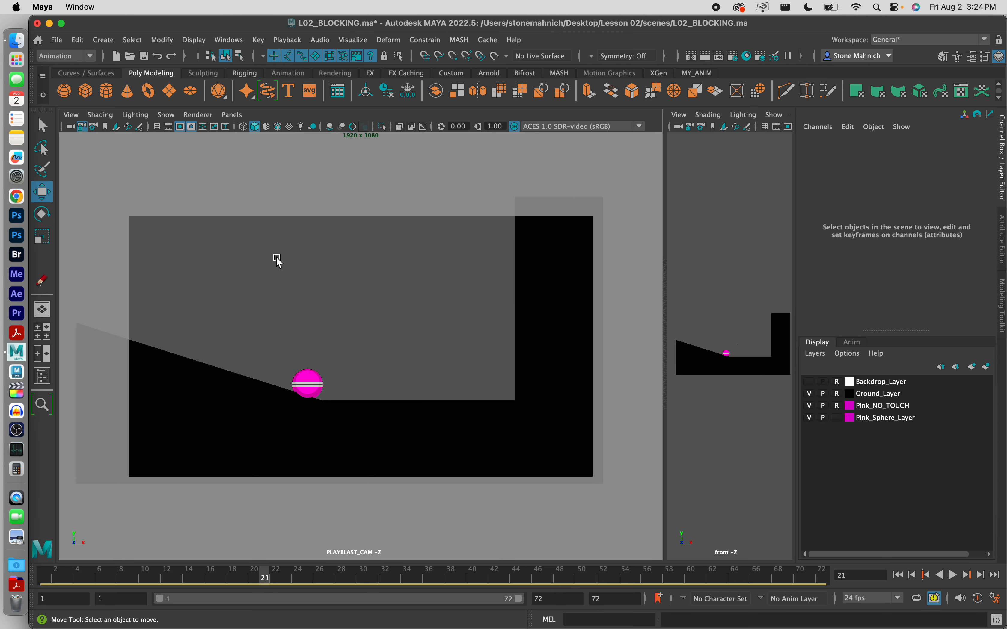
pyautogui.moveTo(286, 576)
pyautogui.mouseDown()
pyautogui.moveTo(254, 577)
pyautogui.moveTo(285, 580)
pyautogui.moveTo(263, 578)
pyautogui.moveTo(285, 582)
pyautogui.moveTo(277, 580)
pyautogui.mouseUp()
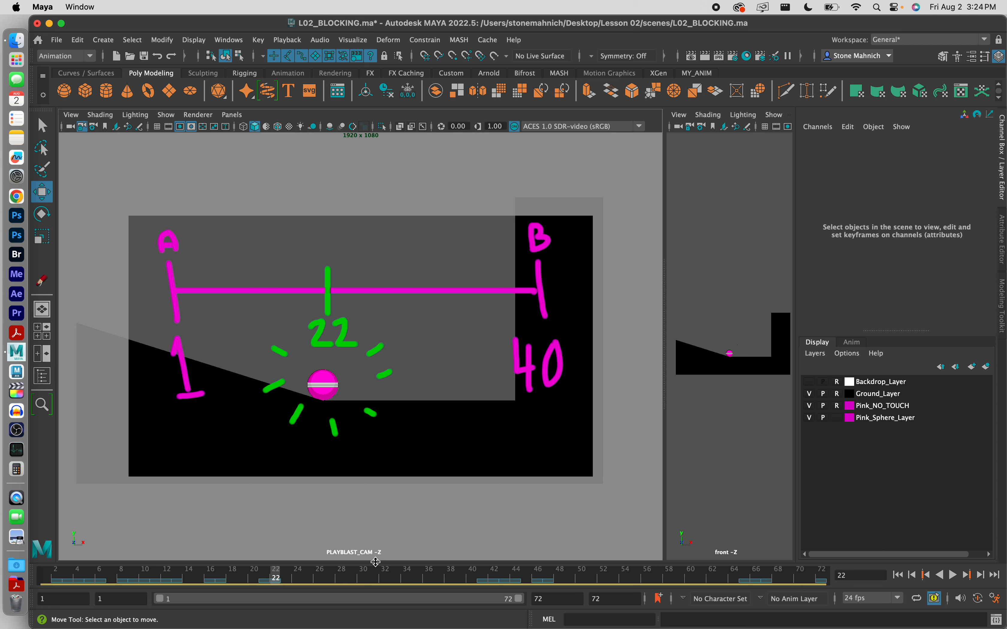
# - Scrub through frames 42 and 43 to review the handwritten notes about the ball's movement after the wall
pyautogui.moveTo(277, 577)
pyautogui.mouseDown()
pyautogui.moveTo(464, 596)
pyautogui.moveTo(495, 580)
pyautogui.mouseUp()
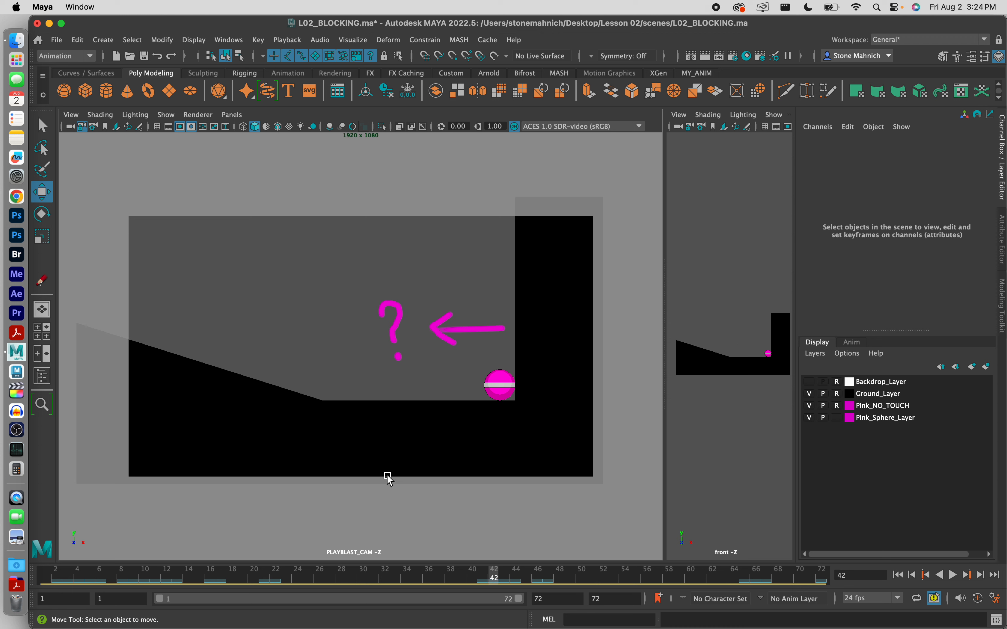
pyautogui.click(484, 574)
pyautogui.click(496, 574)
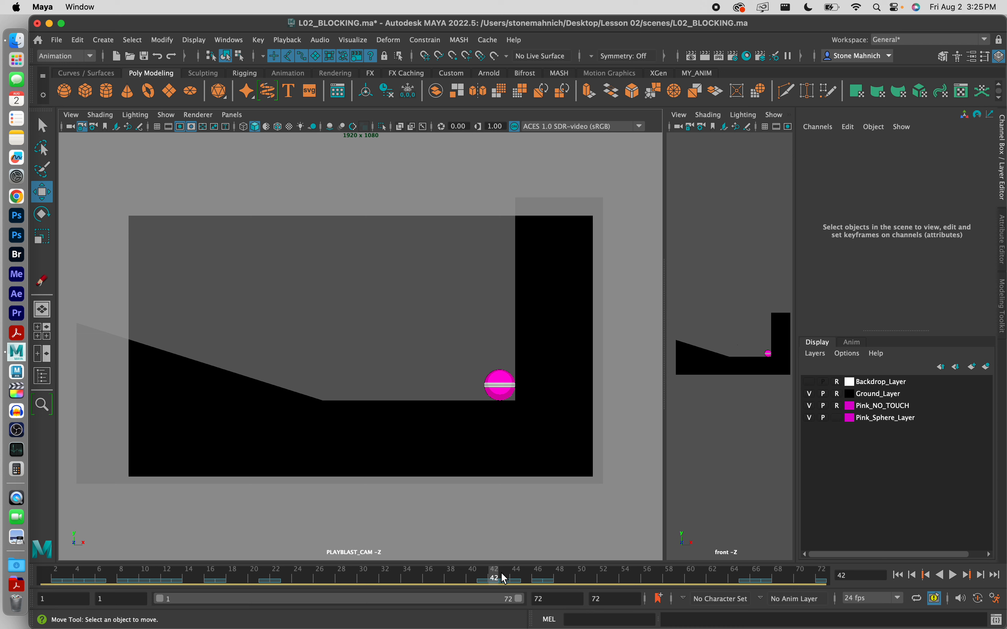
pyautogui.moveTo(505, 577); pyautogui.dragTo(506, 576)
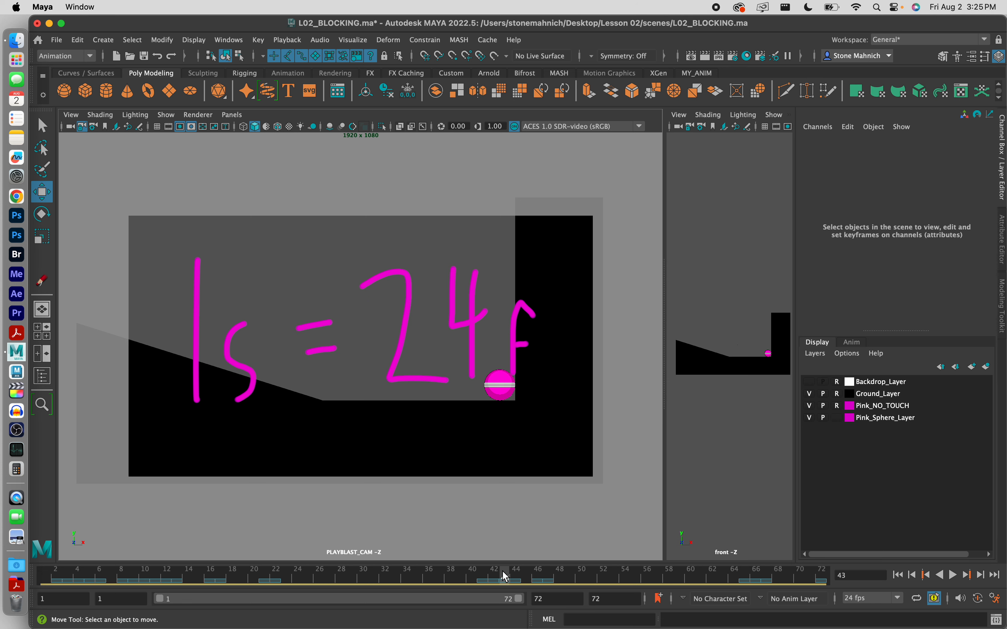
# - At frame 64 in an enlarged front view, move the ball's control back from the wall to a Translate X of about 3.389
pyautogui.moveTo(665, 339); pyautogui.dragTo(200, 331)
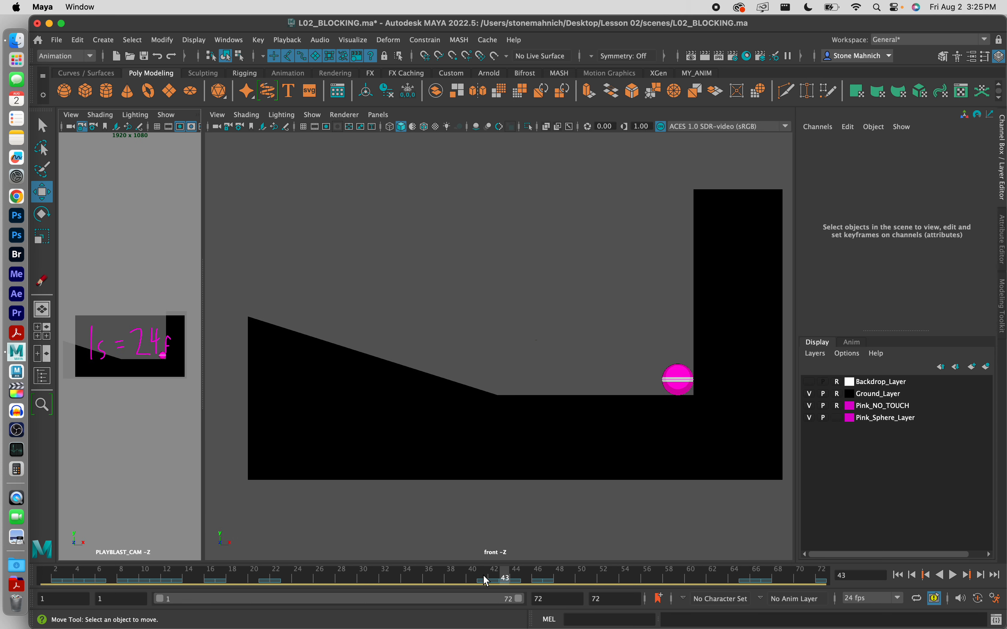
pyautogui.click(675, 368)
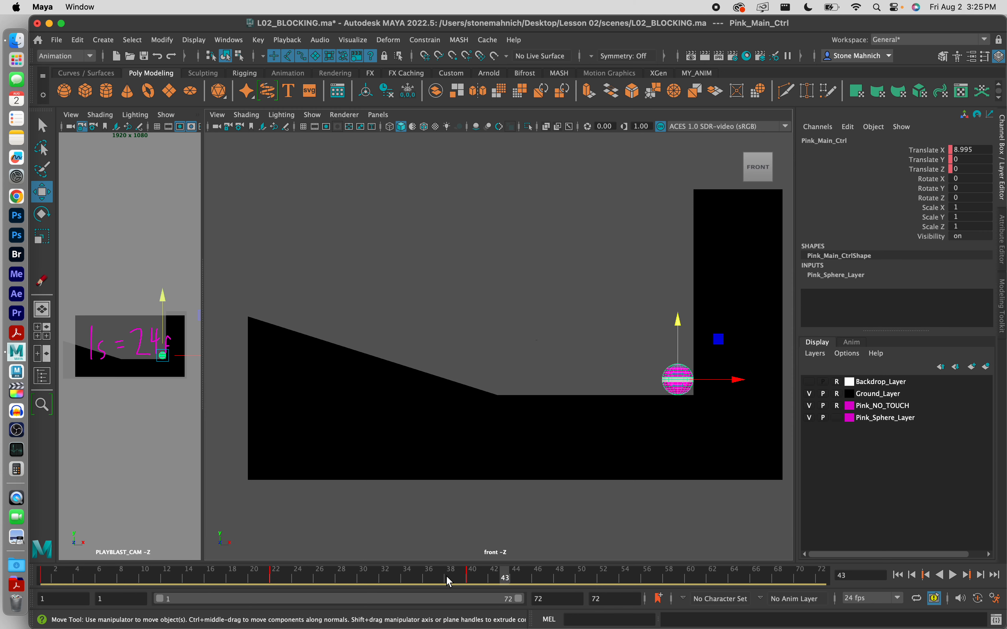
pyautogui.click(475, 573)
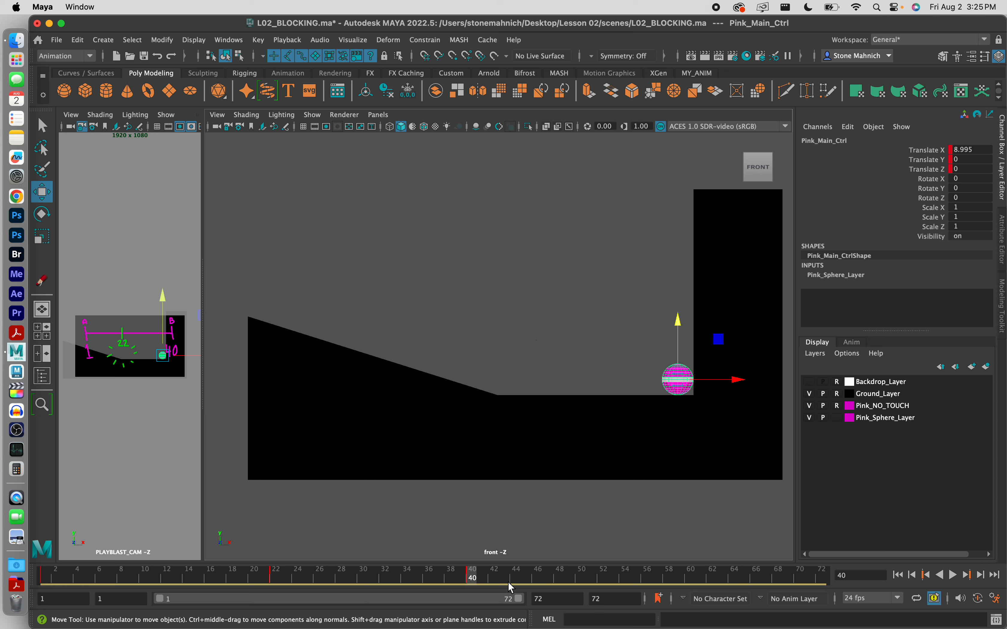
pyautogui.click(735, 579)
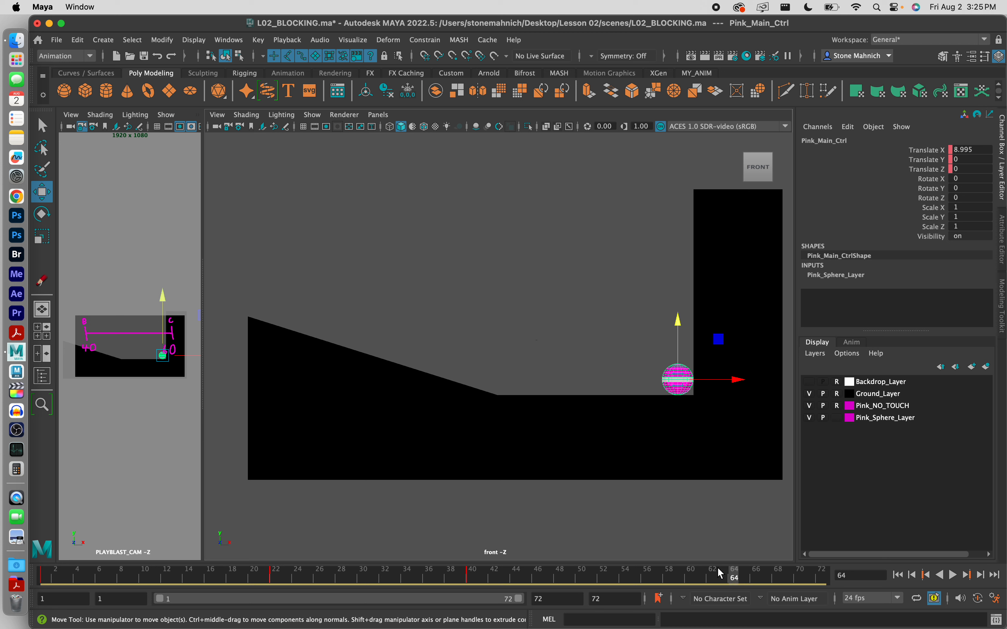
pyautogui.click(473, 580)
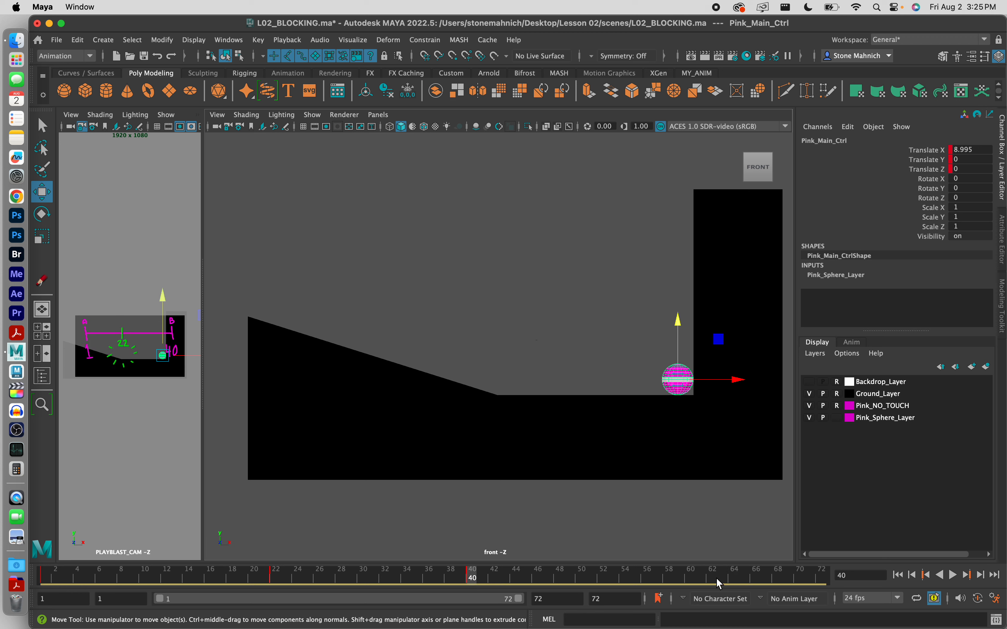
pyautogui.click(733, 581)
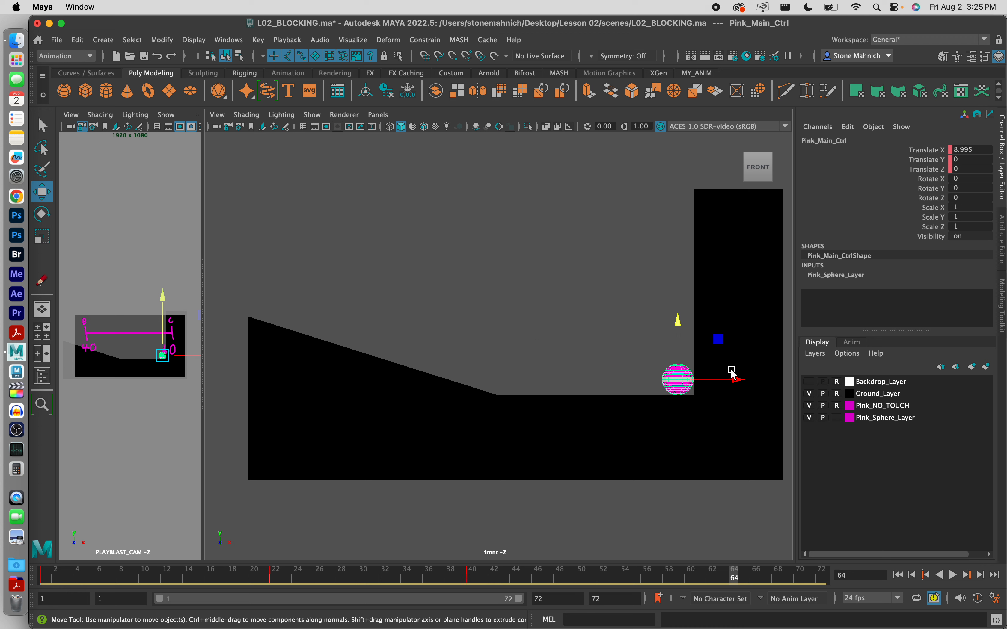
pyautogui.moveTo(737, 384); pyautogui.dragTo(651, 384)
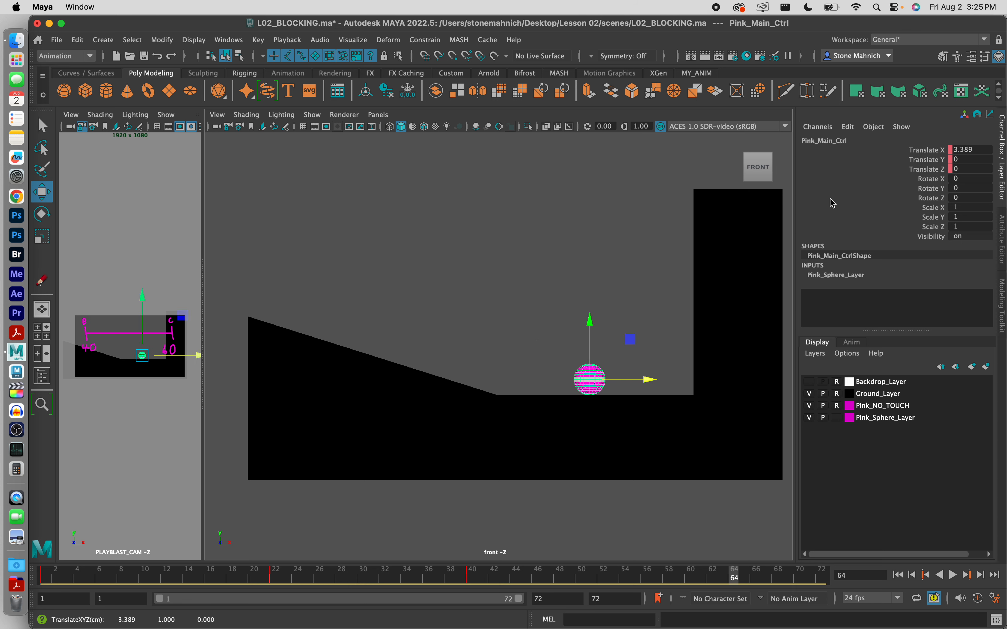
# - Key only the Translate X channel of the ball's control at frame 64
pyautogui.click(937, 151)
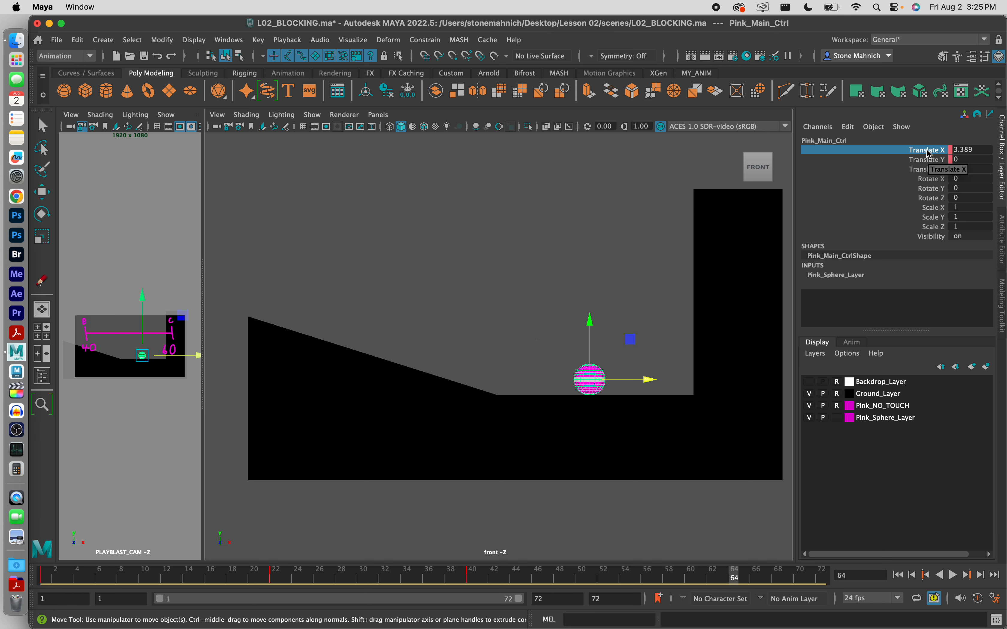
pyautogui.rightClick(929, 153)
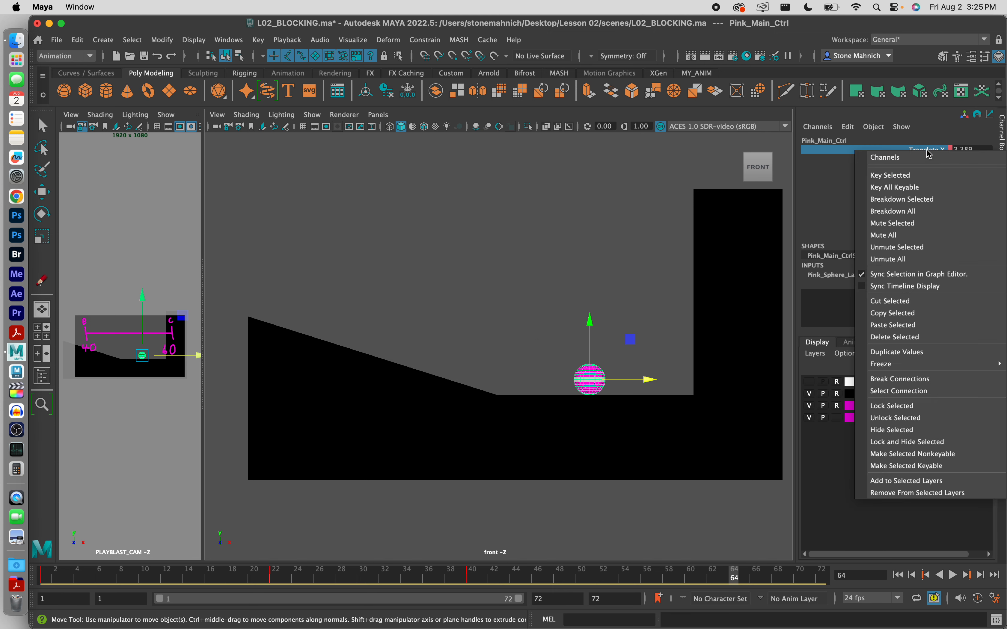
pyautogui.click(923, 177)
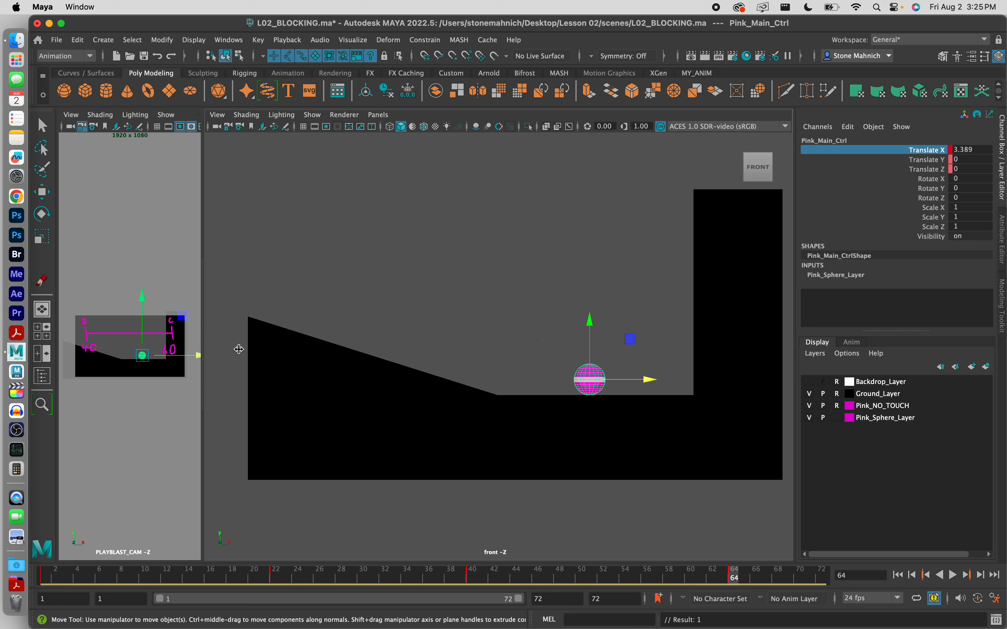
# - Deselect the ball and play the animation to check its rebound from the wall
pyautogui.click(560, 393)
pyautogui.click(954, 575)
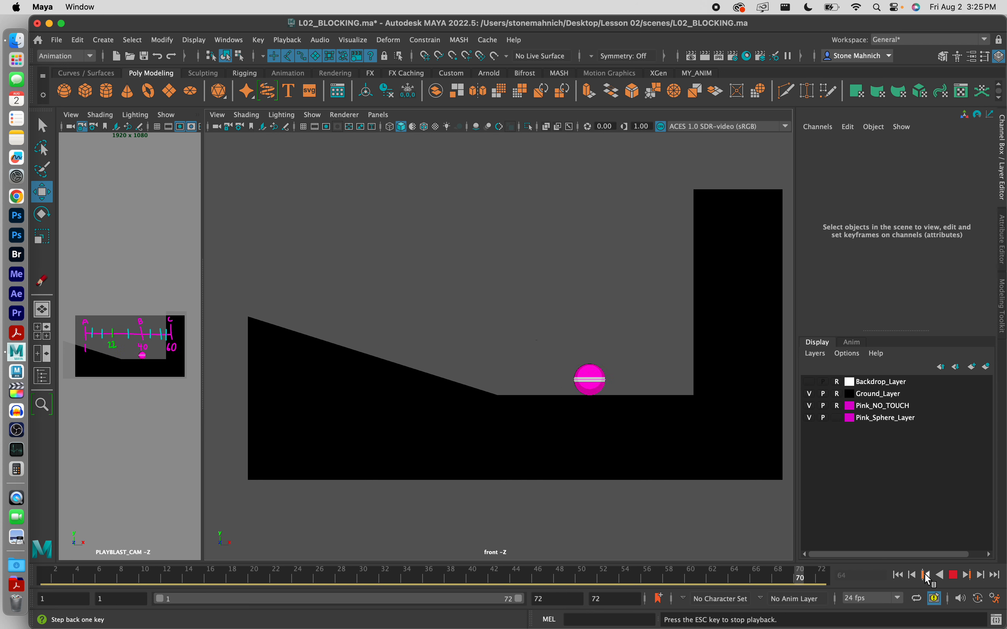
pyautogui.press('Escape')
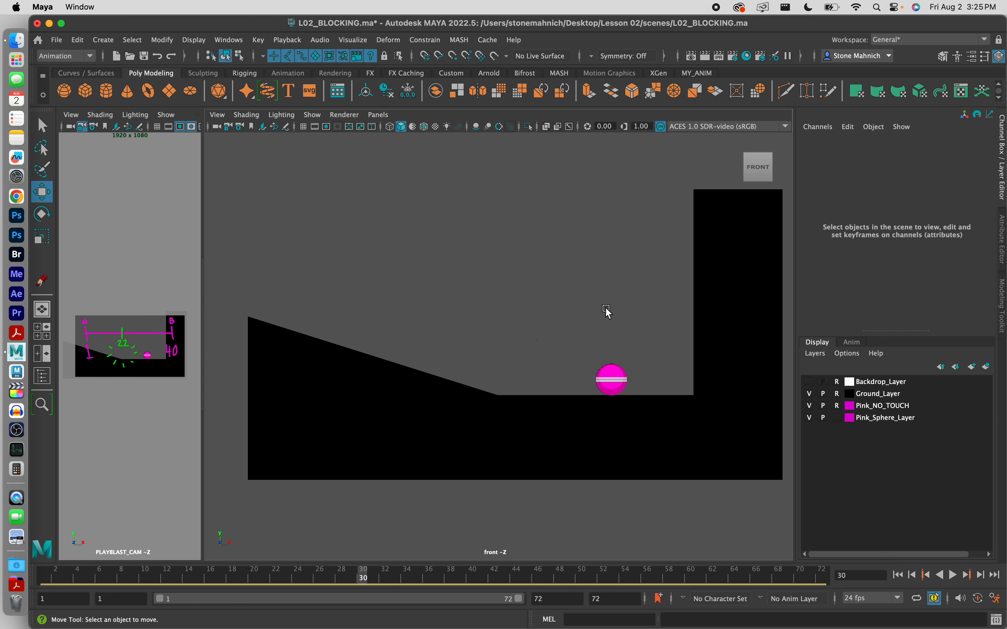
# - Select the ball's control and retime its rebound key from frame 64 to frame 60
pyautogui.click(629, 421)
pyautogui.click(733, 577)
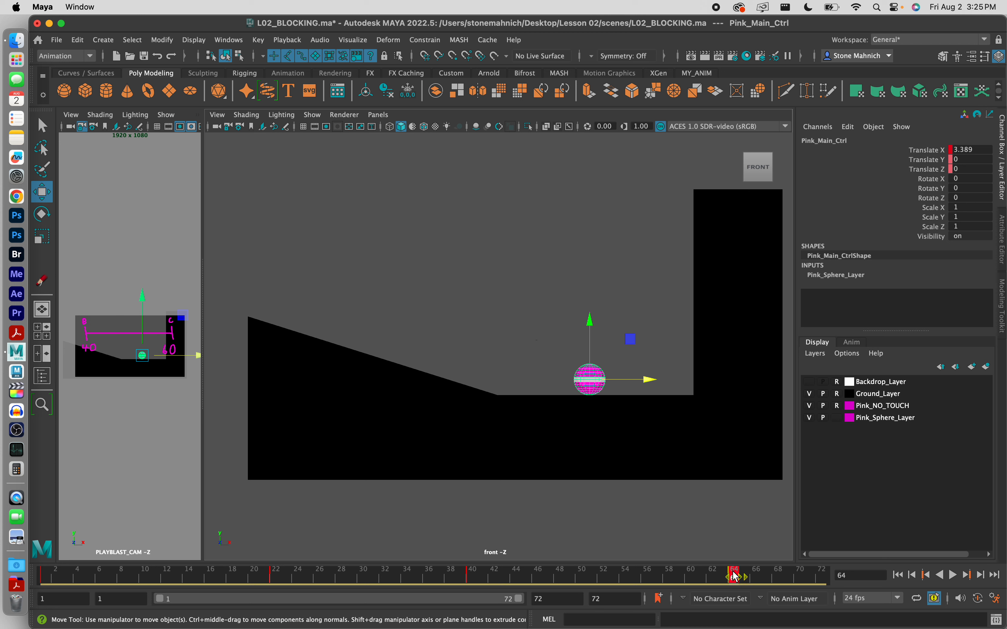
pyautogui.moveTo(722, 577); pyautogui.dragTo(692, 580)
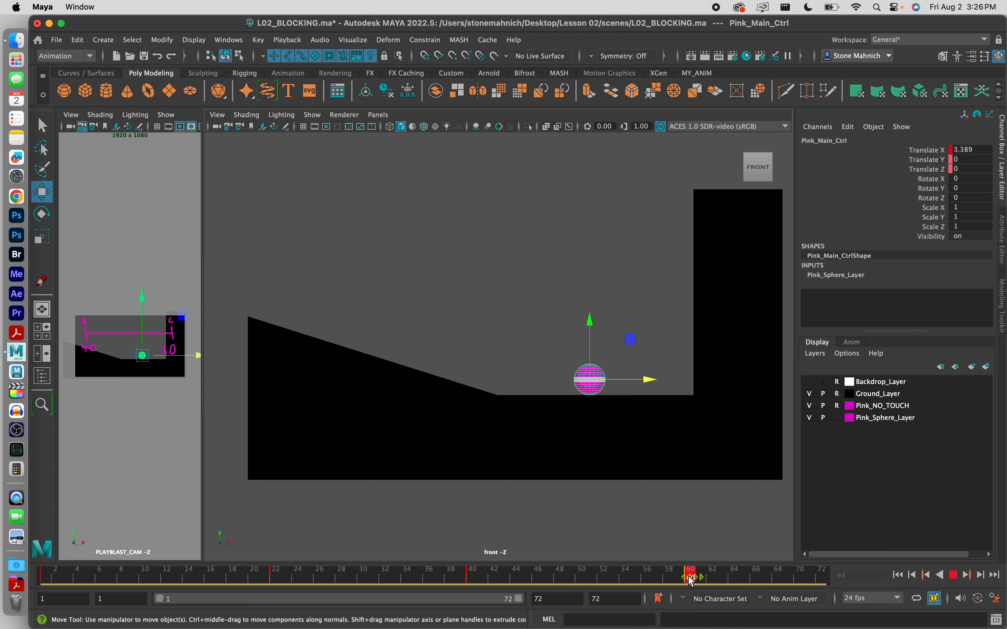
# - Deselect the ball and play back the retimed rebound, stopping at frame 63
pyautogui.click(574, 468)
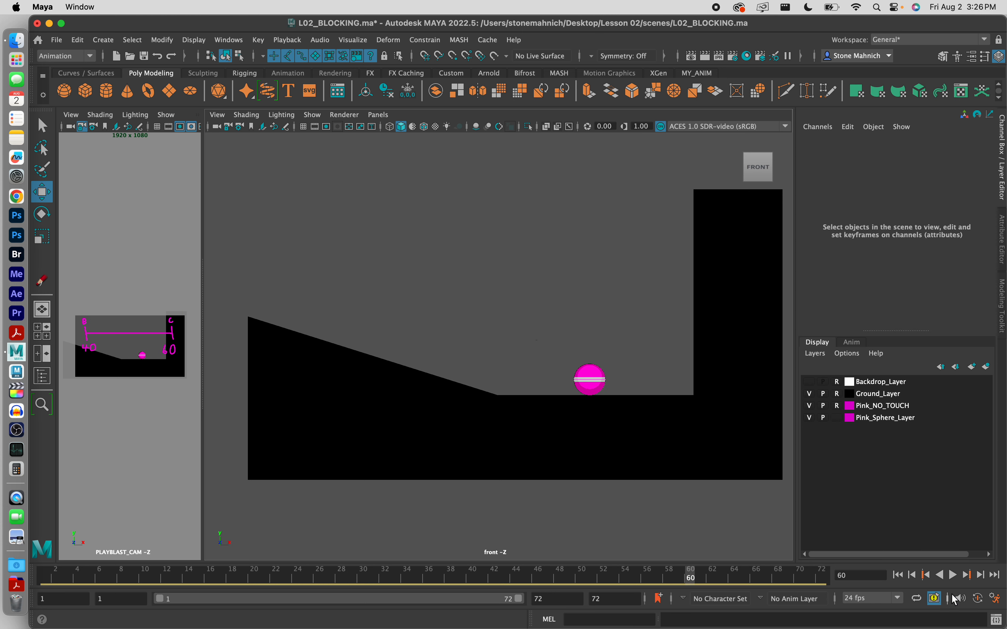
pyautogui.click(953, 575)
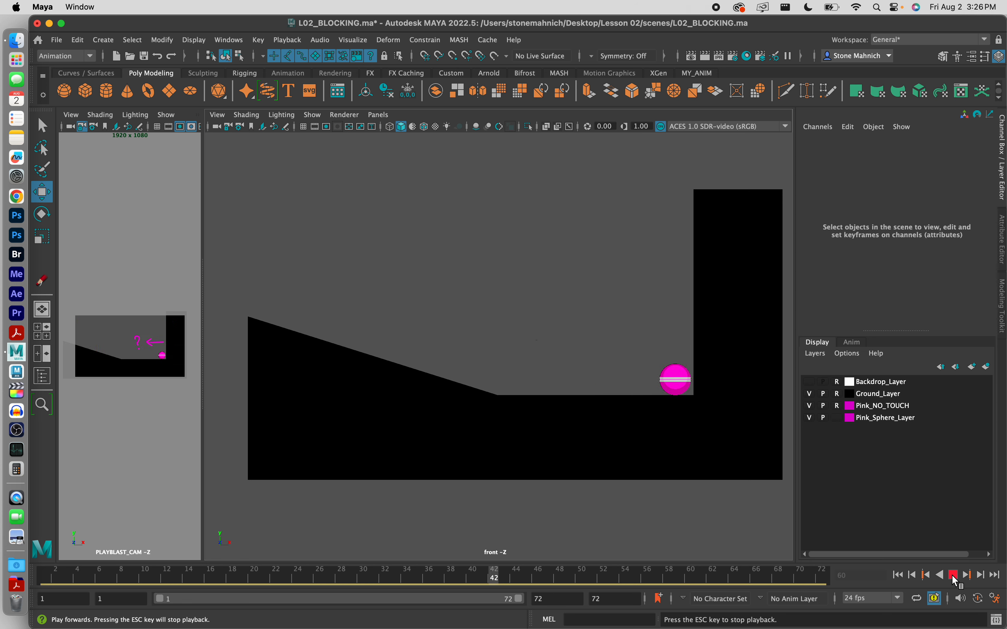
pyautogui.click(953, 576)
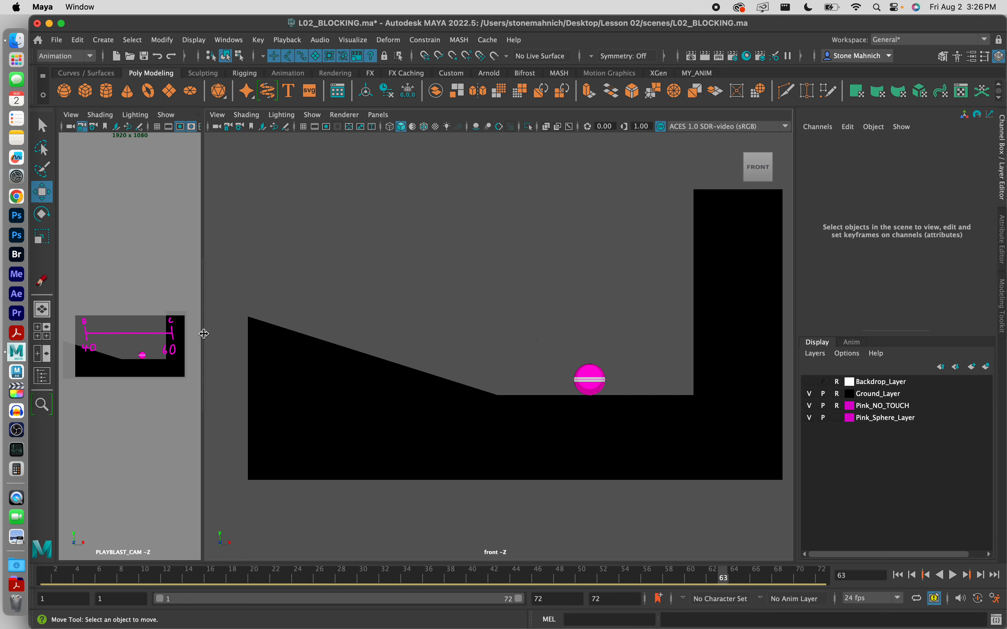
# - Enlarge the PLAYBLAST_CAM view and review the grease pencil timing notes, scrubbing back to frame 48 and on to frames 65 and 66
pyautogui.moveTo(204, 334); pyautogui.dragTo(688, 405)
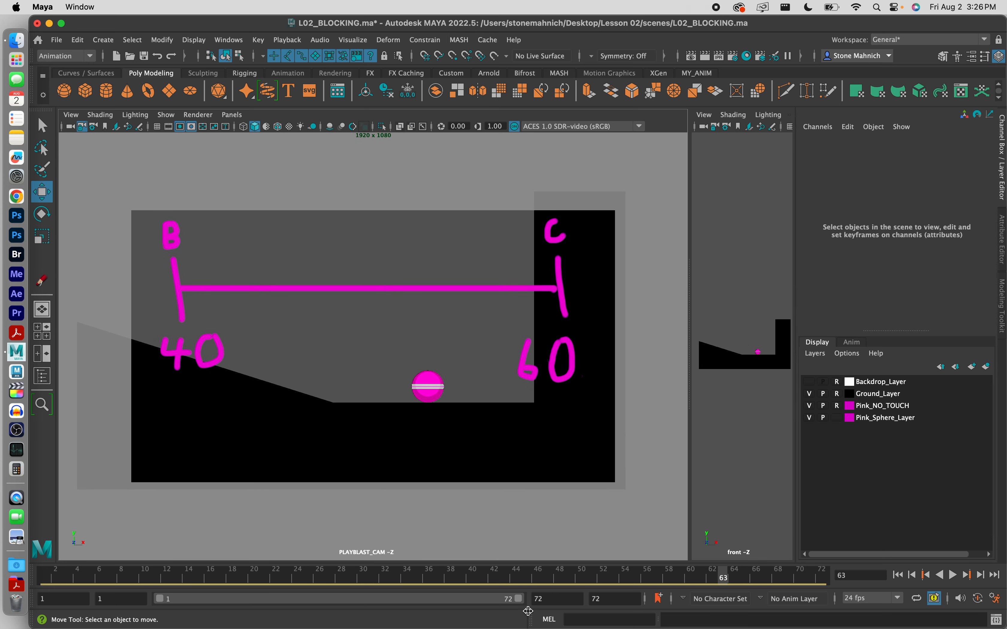
pyautogui.moveTo(530, 574)
pyautogui.mouseDown()
pyautogui.moveTo(564, 575)
pyautogui.moveTo(492, 571)
pyautogui.moveTo(560, 575)
pyautogui.mouseUp()
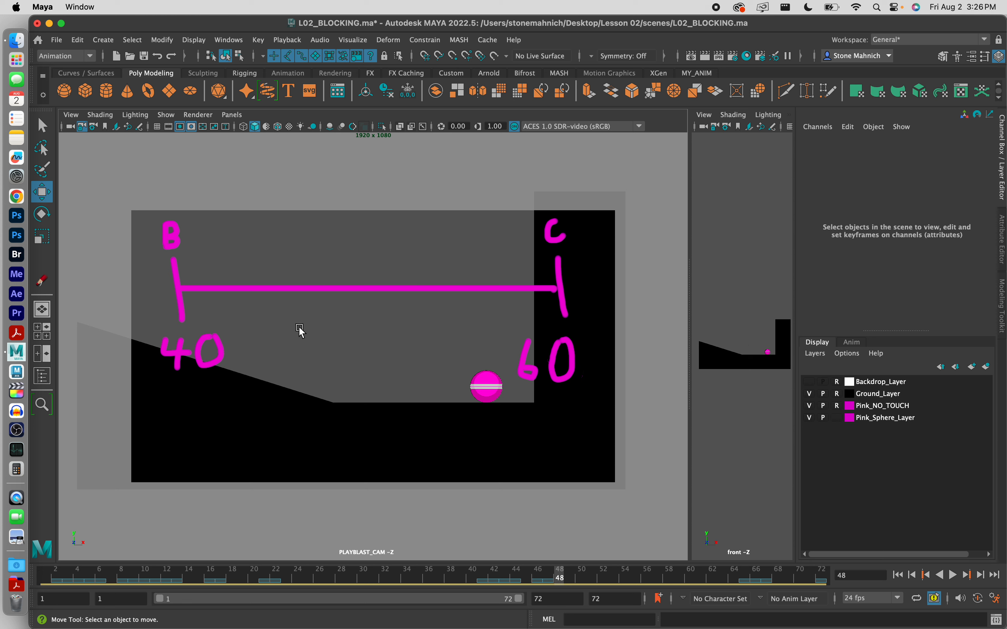
pyautogui.click(745, 579)
pyautogui.moveTo(742, 577)
pyautogui.mouseDown()
pyautogui.moveTo(752, 577)
pyautogui.moveTo(741, 575)
pyautogui.mouseUp()
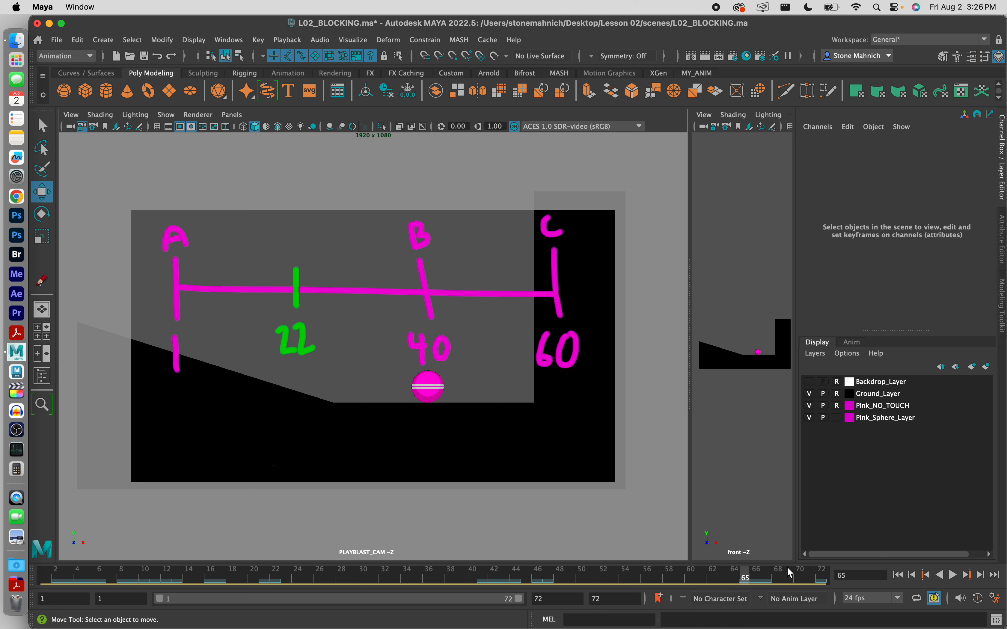
pyautogui.click(758, 579)
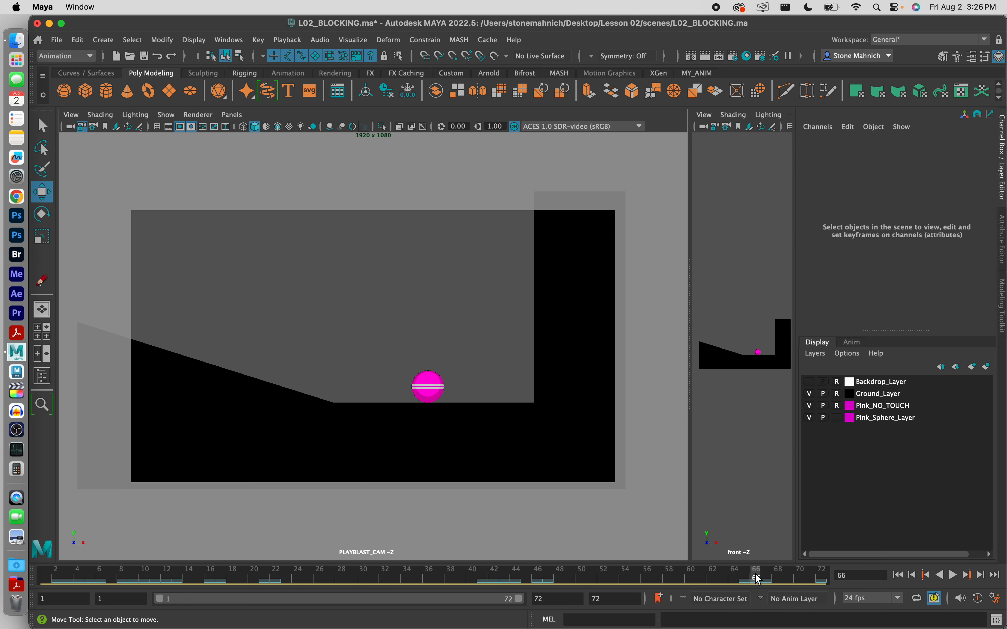
pyautogui.moveTo(758, 575); pyautogui.dragTo(756, 576)
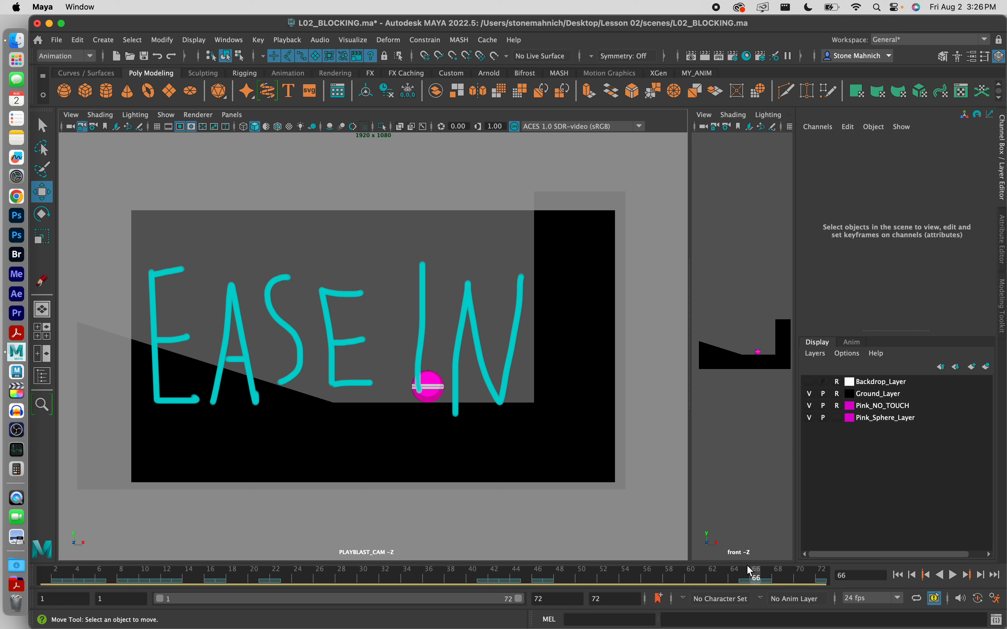
# - Go through the remaining grease pencil notes from frame 67 to the timing chart at frame 72
pyautogui.click(768, 578)
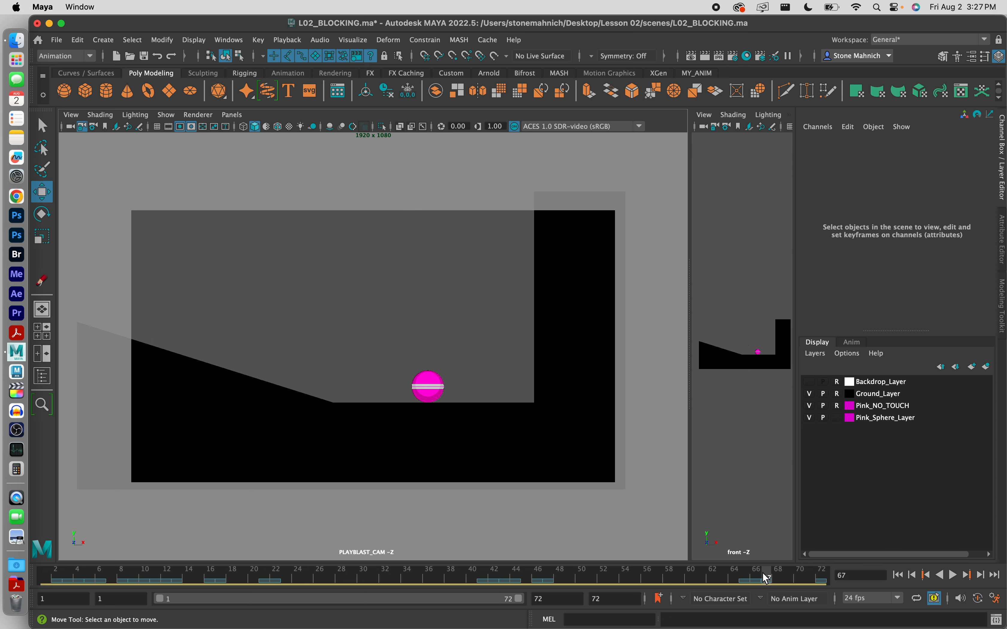
pyautogui.hotkey('alt', ',')
pyautogui.hotkey('alt', '.')
pyautogui.hotkey('alt', '.')
pyautogui.hotkey('alt', '.')
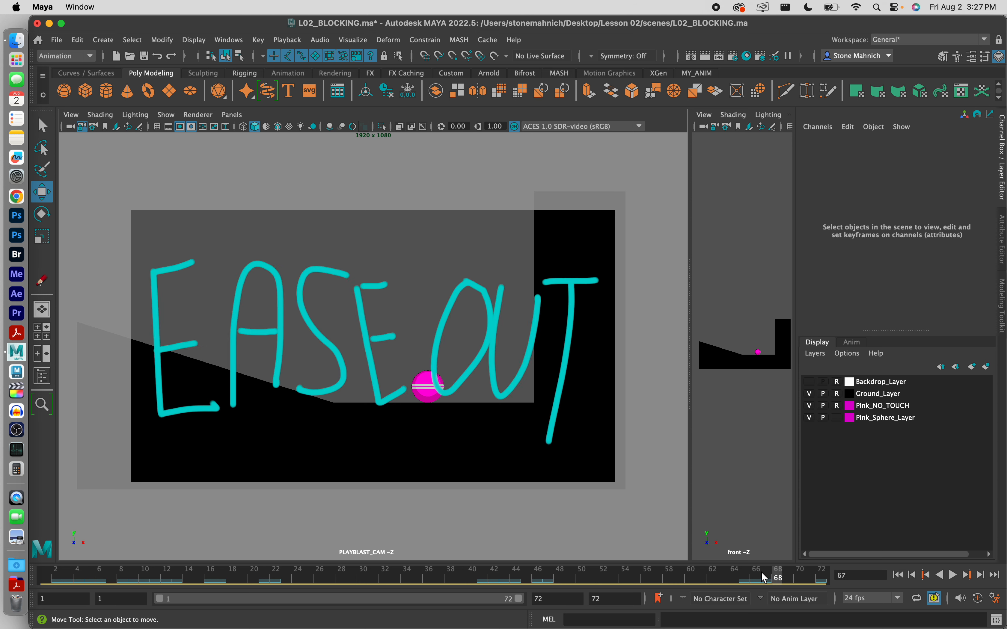
pyautogui.hotkey('alt', '.')
pyautogui.hotkey('alt', '.')
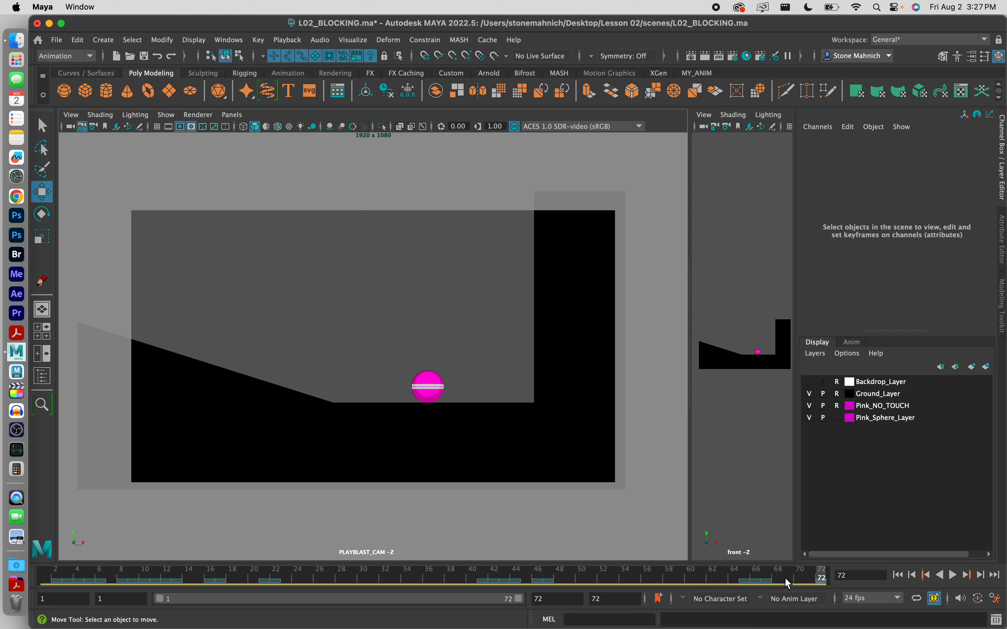
pyautogui.hotkey('alt', ',')
pyautogui.click(809, 578)
pyautogui.click(822, 574)
pyautogui.moveTo(809, 575); pyautogui.dragTo(820, 580)
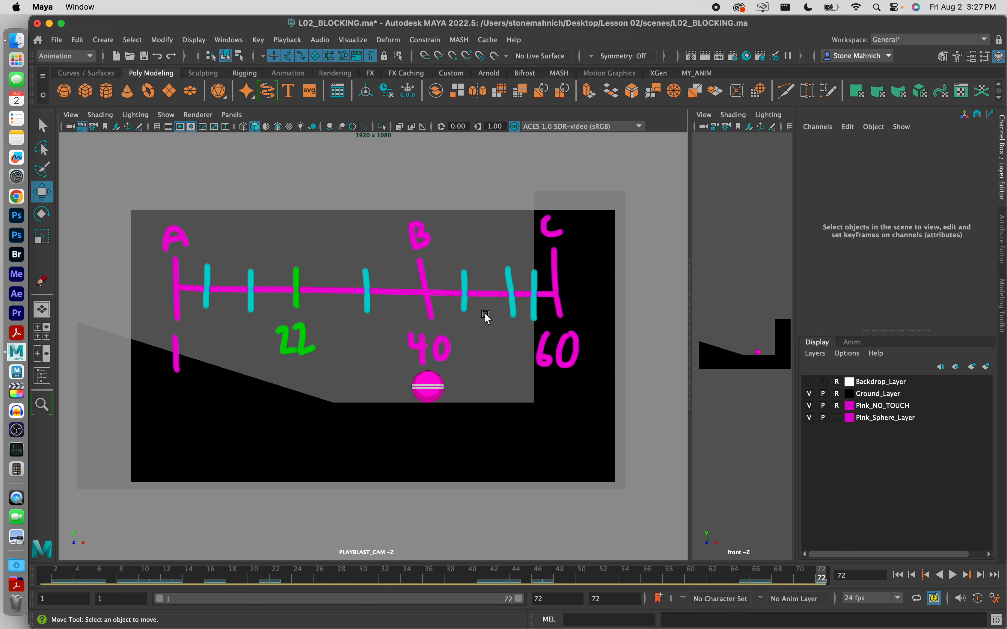
# - Hide the grease pencil drawings in the PLAYBLAST_CAM view and keep that view as the larger one
pyautogui.moveTo(691, 320); pyautogui.dragTo(458, 329)
pyautogui.click(166, 115)
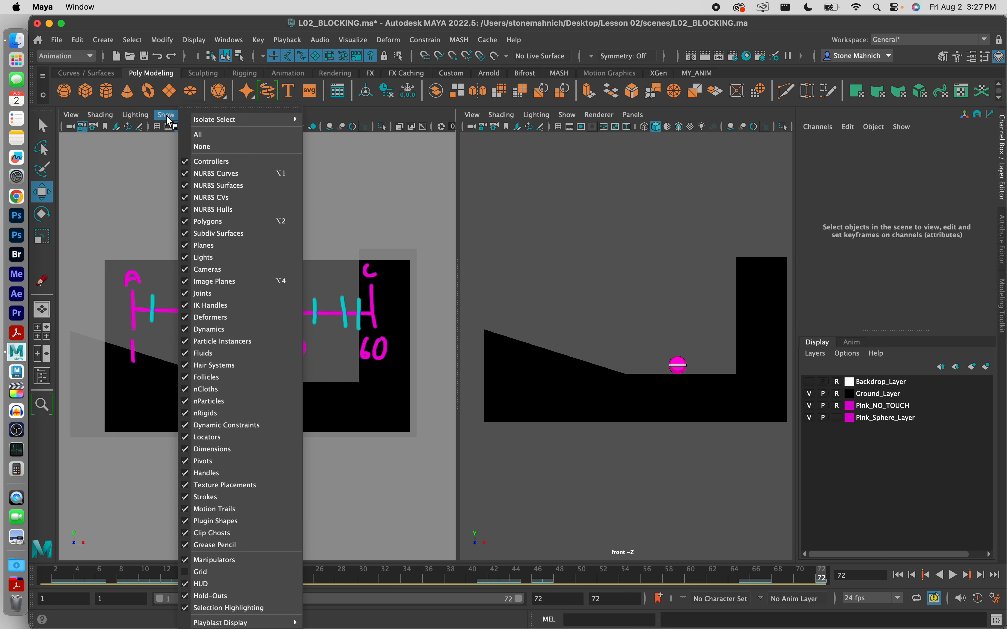
pyautogui.click(222, 545)
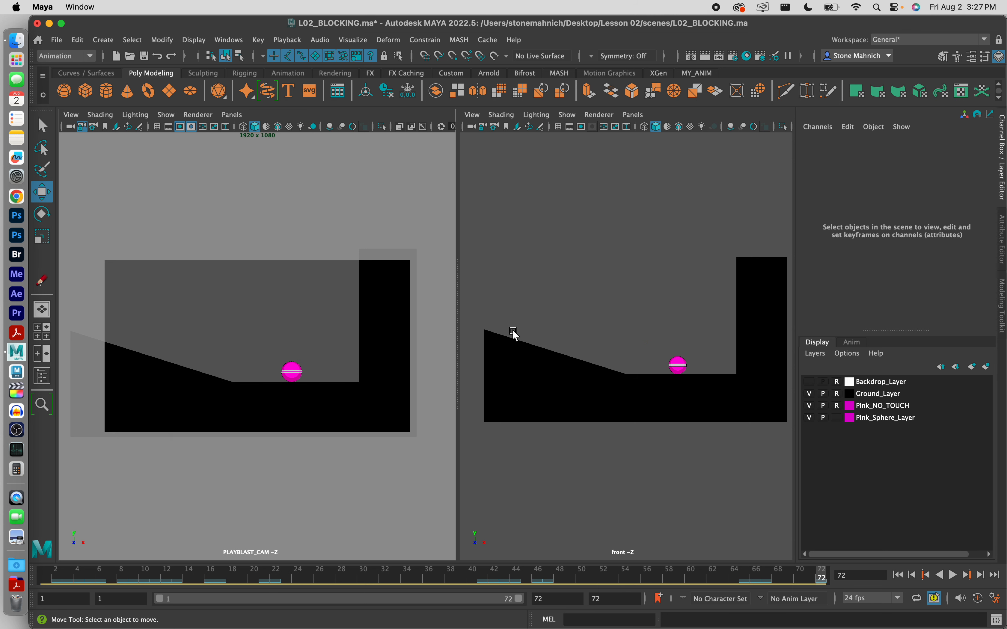
pyautogui.moveTo(459, 326); pyautogui.dragTo(691, 326)
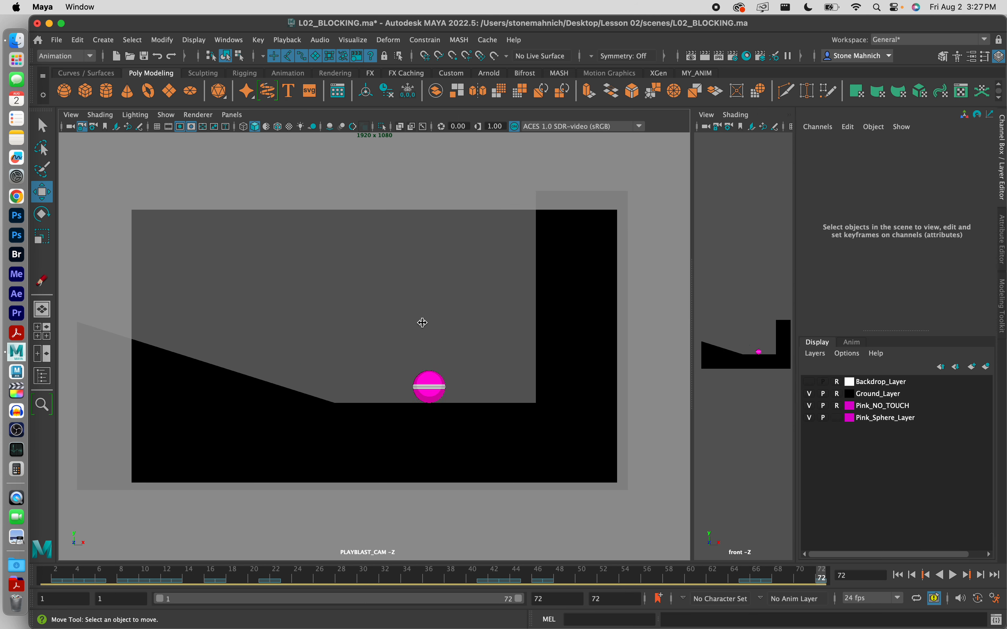
# - Play back the ball's blocked animation in the unannotated camera view, stop it, and save the L02_BLOCKING scene
pyautogui.click(956, 576)
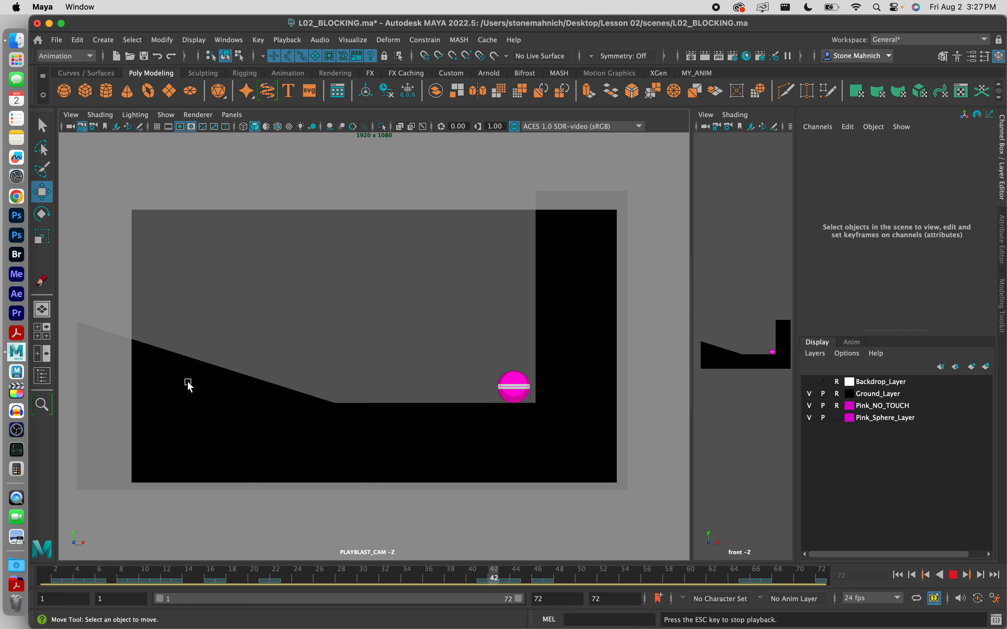
pyautogui.click(955, 575)
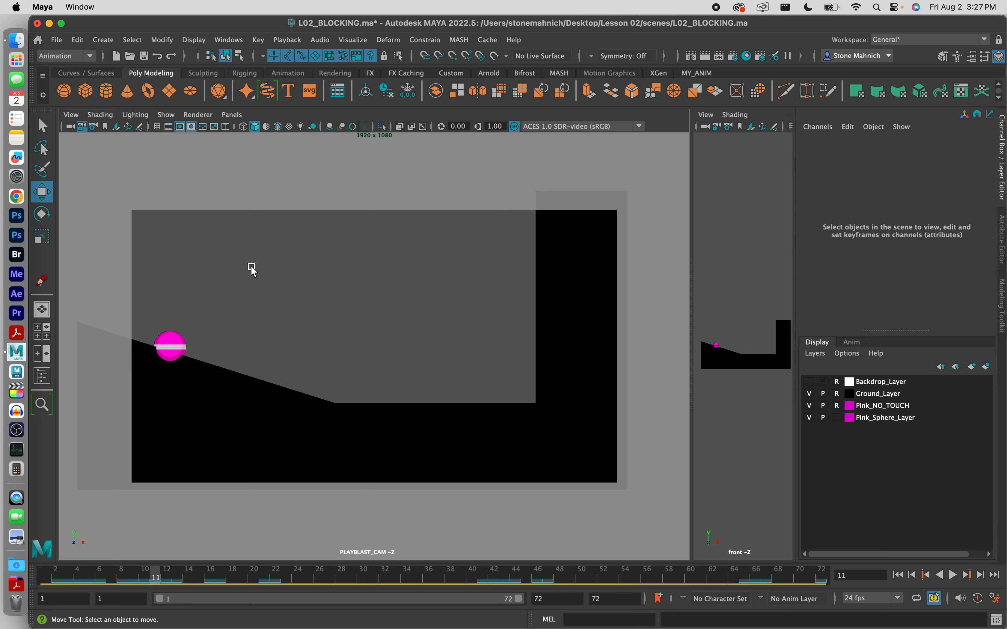
pyautogui.click(63, 42)
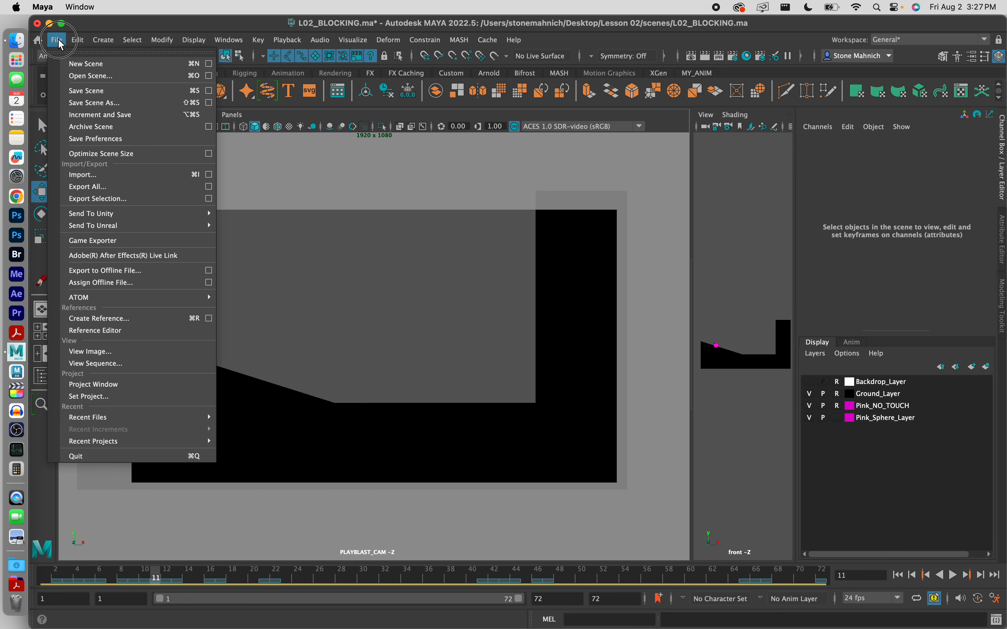
pyautogui.click(97, 91)
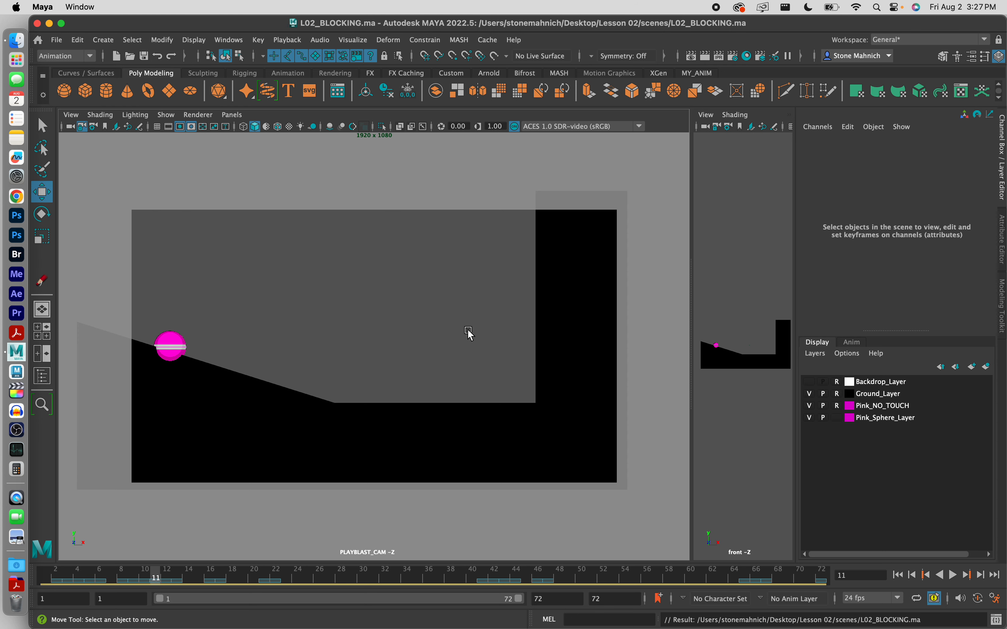